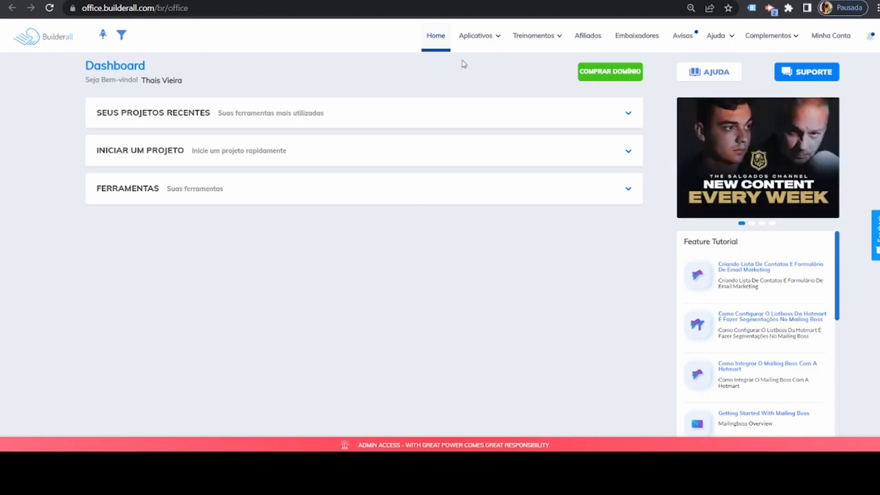
Open Mailingboss 5.0 from the Builderall applications and go to the subscriber lists.
{"action": "left_click", "coordinate": [469, 36]}
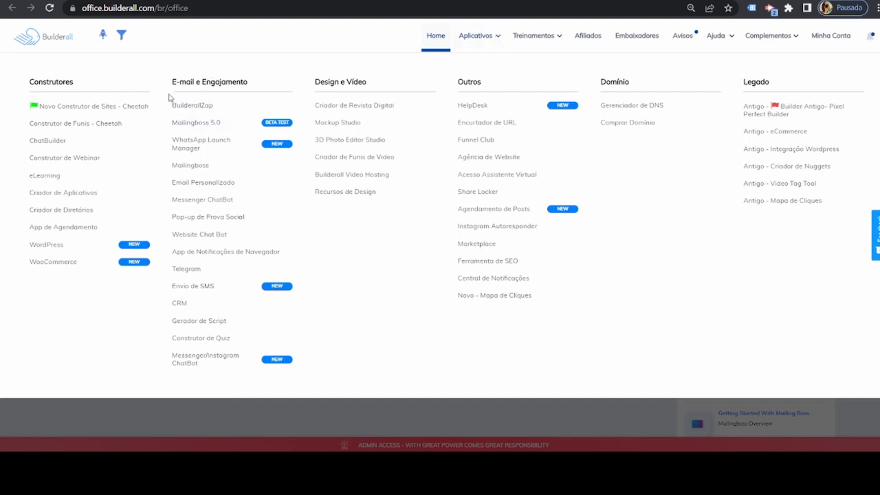
{"action": "left_click", "coordinate": [193, 121]}
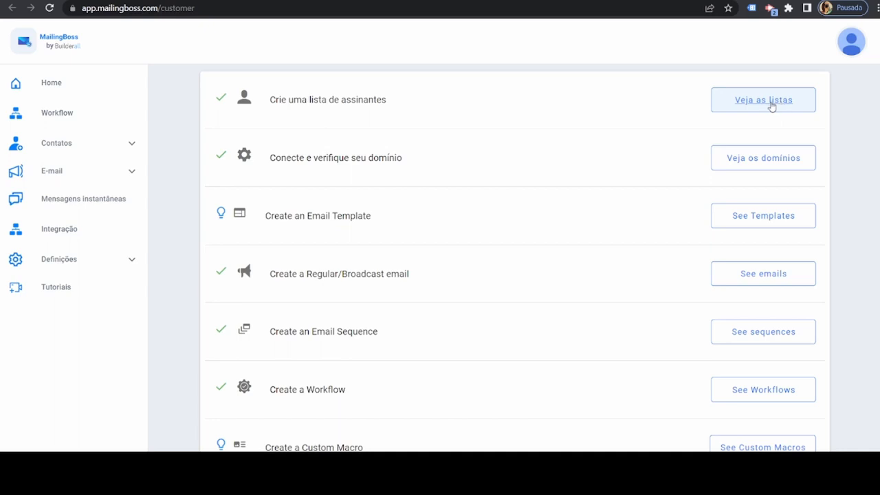
{"action": "left_click", "coordinate": [103, 141]}
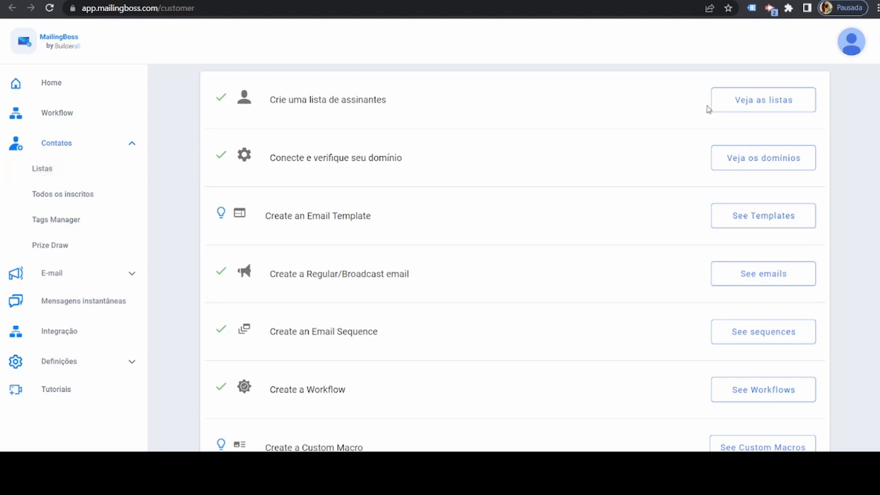
{"action": "left_click", "coordinate": [728, 104]}
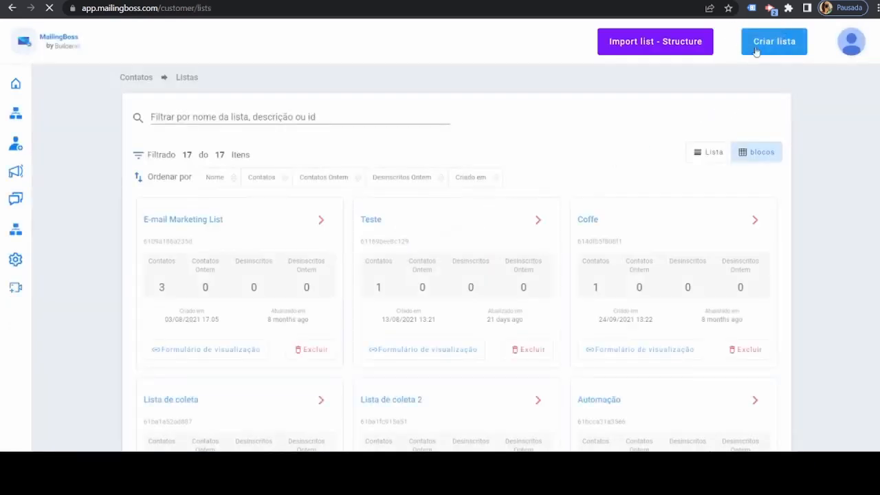
Start a new subscriber list named "Insta" with both opt-in (Aceitar) and opt-out (Excluir) set to Single.
{"action": "left_click", "coordinate": [772, 44]}
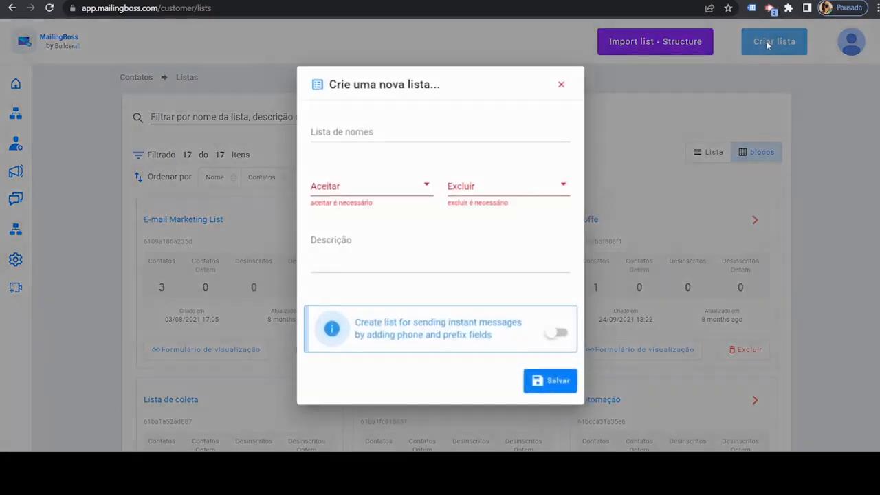
{"action": "left_click", "coordinate": [388, 137]}
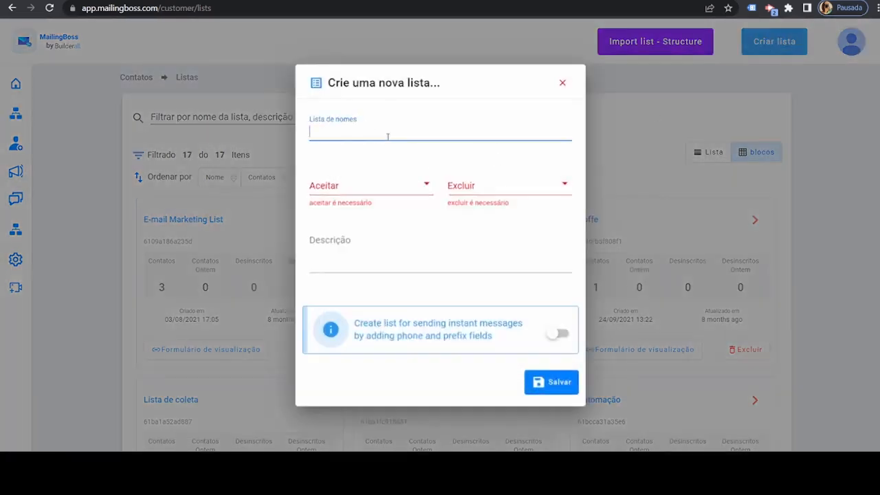
{"action": "type", "text": "l"}
{"action": "left_click", "coordinate": [396, 186]}
{"action": "left_click", "coordinate": [369, 222]}
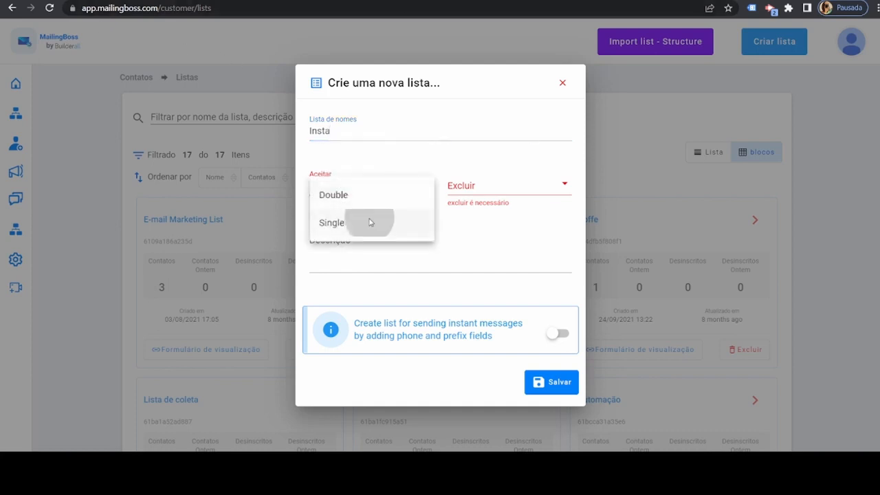
{"action": "left_click", "coordinate": [473, 192]}
{"action": "left_click", "coordinate": [478, 223]}
Describe the list as "Coleta de dados", enable the phone and prefix fields for instant messages, and save it.
{"action": "left_click", "coordinate": [414, 263]}
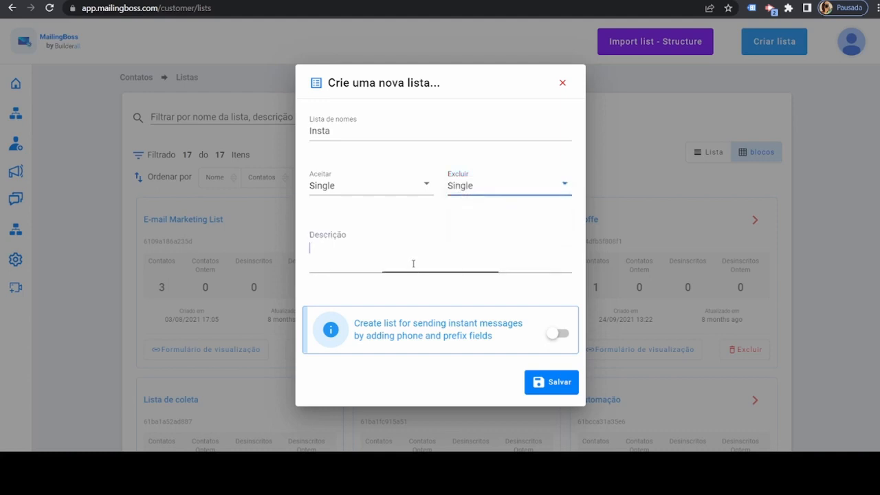
{"action": "type", "text": "Coleta"}
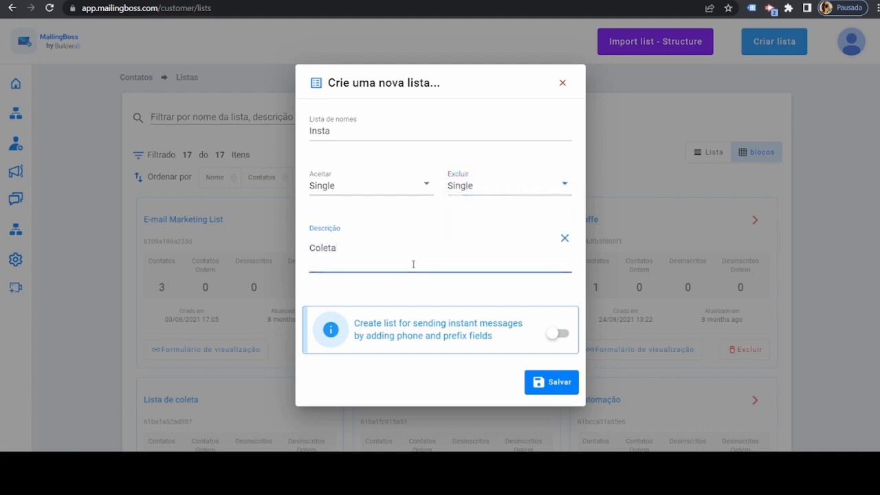
{"action": "type", "text": " de dados"}
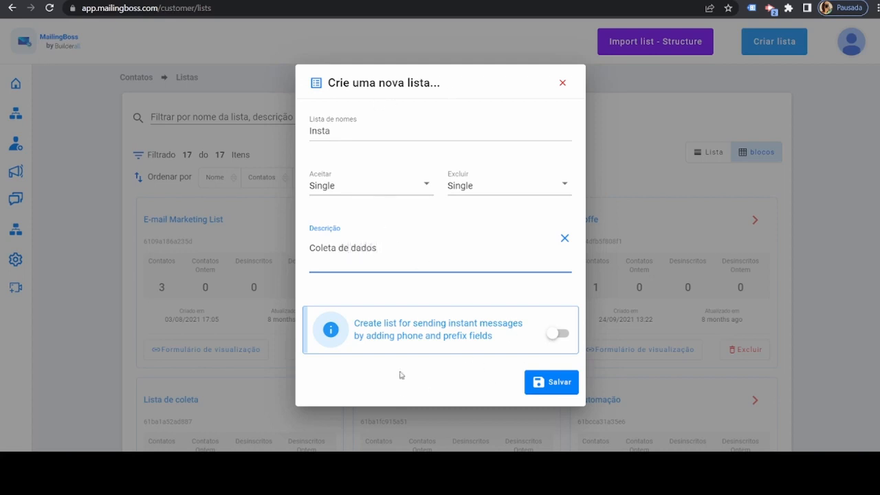
{"action": "left_click", "coordinate": [556, 335]}
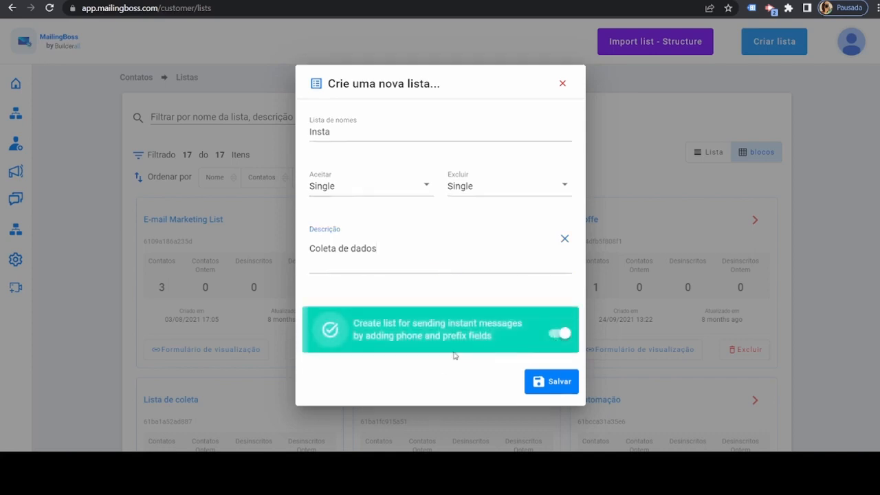
{"action": "left_click", "coordinate": [536, 392]}
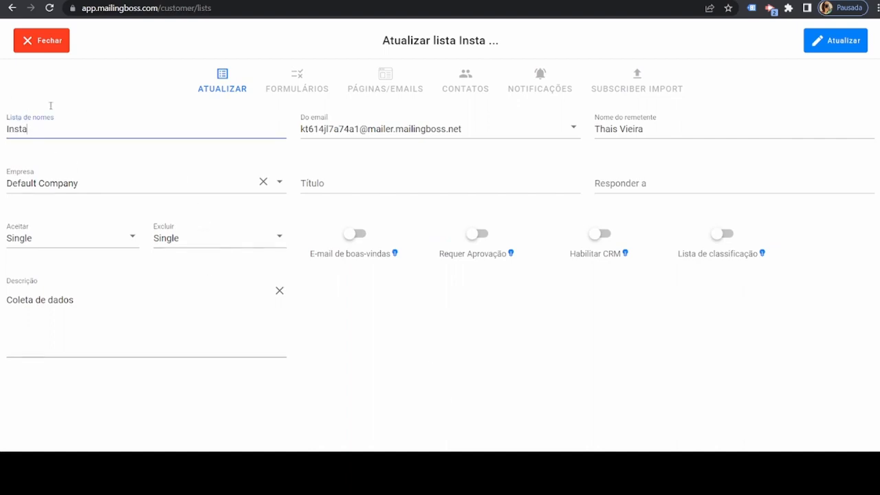
Switch the Insta list's sender to the custom-domain e-mail address and its company to the Corp entry, leaving title and reply-to blank.
{"action": "left_click", "coordinate": [422, 131]}
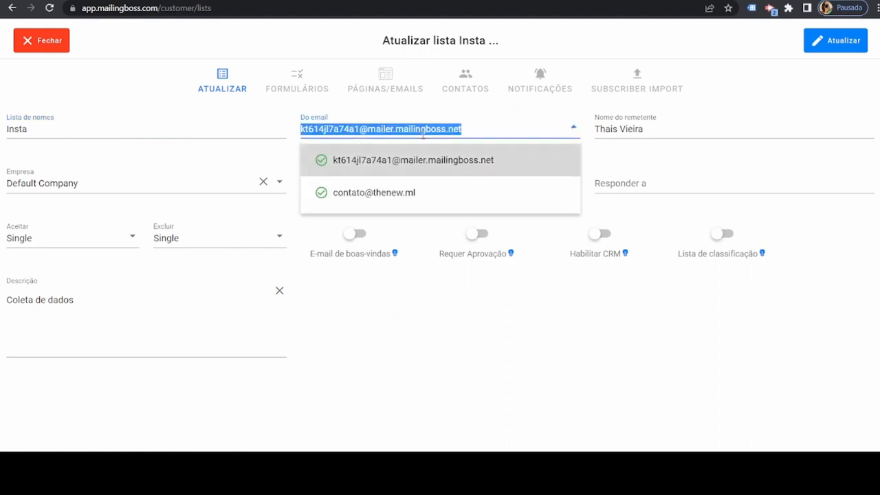
{"action": "left_click", "coordinate": [391, 197]}
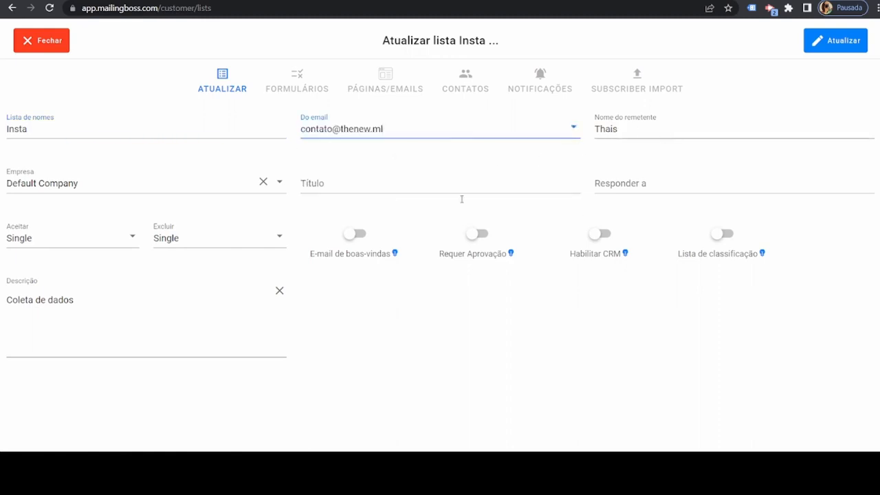
{"action": "left_click", "coordinate": [66, 196]}
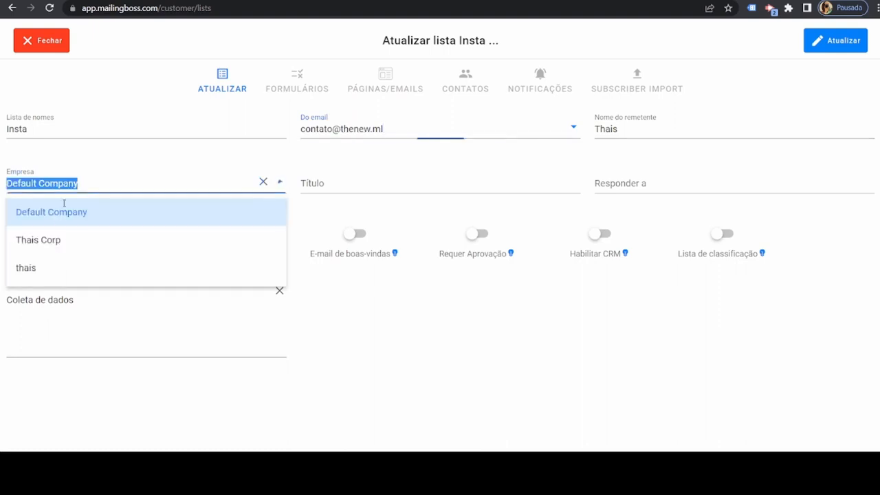
{"action": "left_click", "coordinate": [76, 247]}
{"action": "left_click", "coordinate": [350, 188]}
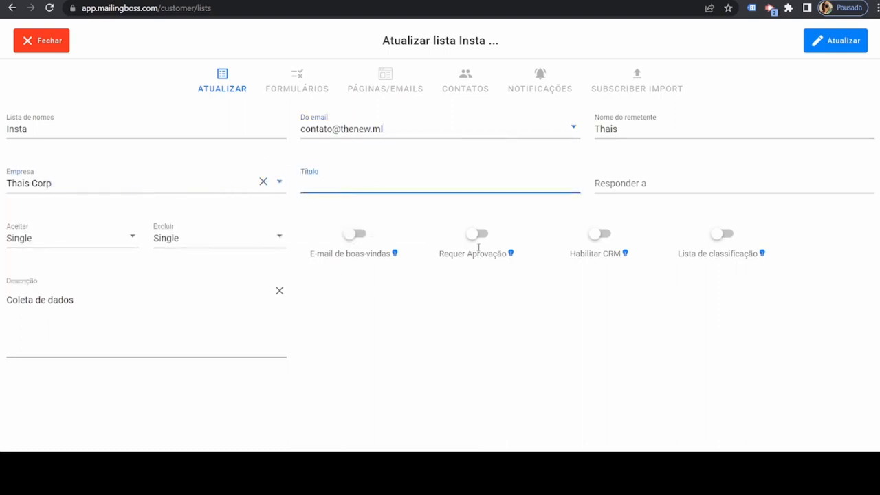
{"action": "left_click", "coordinate": [618, 190]}
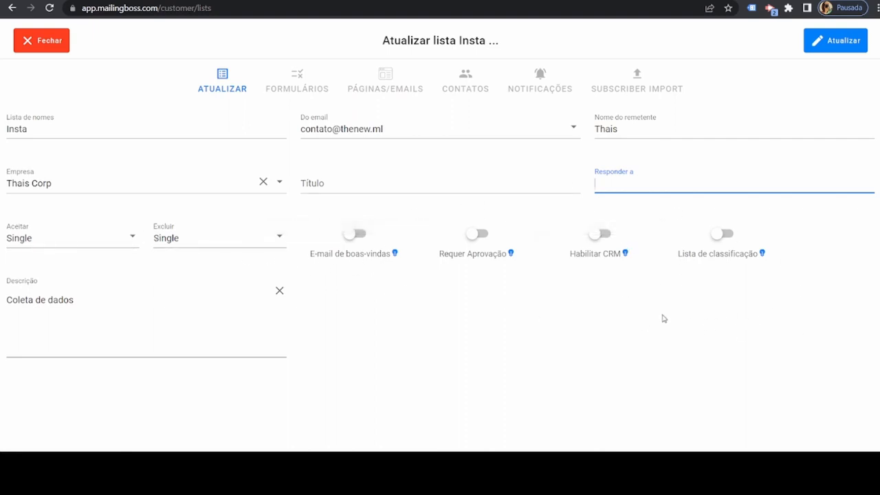
{"action": "mouse_move", "coordinate": [620, 251]}
In the list's default form, move the FNAME field above EMAIL and make it required.
{"action": "left_click", "coordinate": [307, 91]}
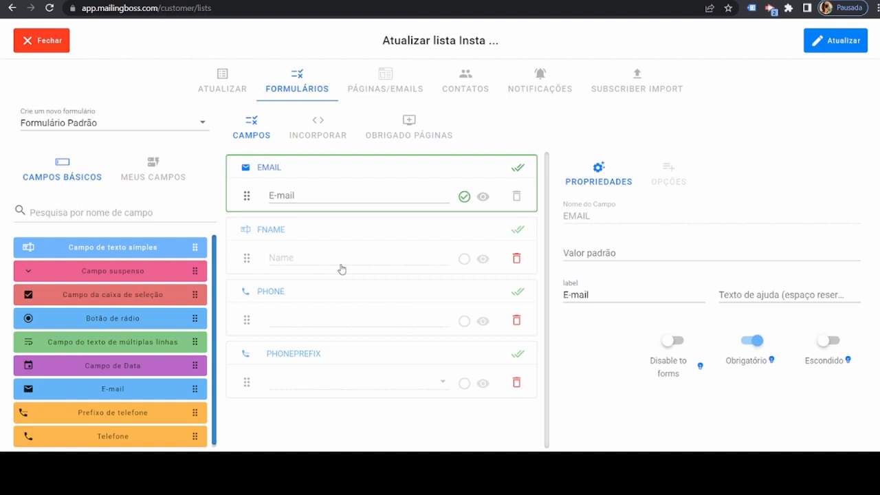
{"action": "left_click_drag", "start_coordinate": [267, 232], "coordinate": [251, 173]}
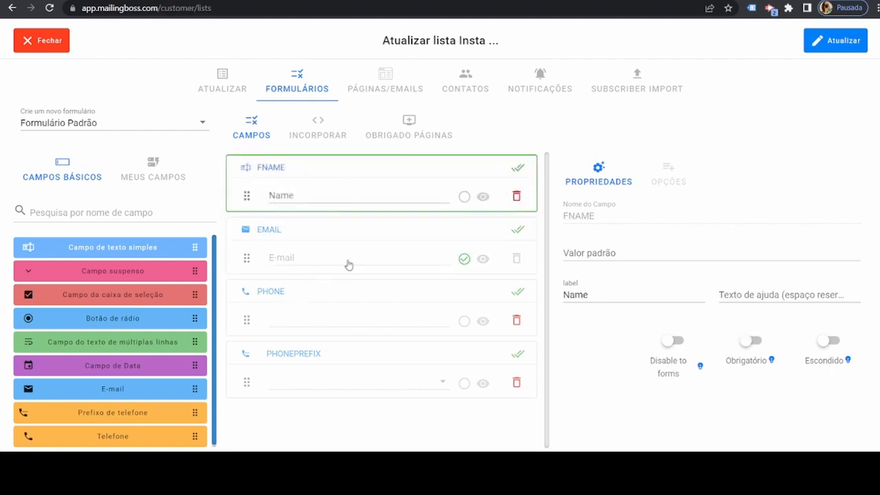
{"action": "left_click", "coordinate": [465, 197]}
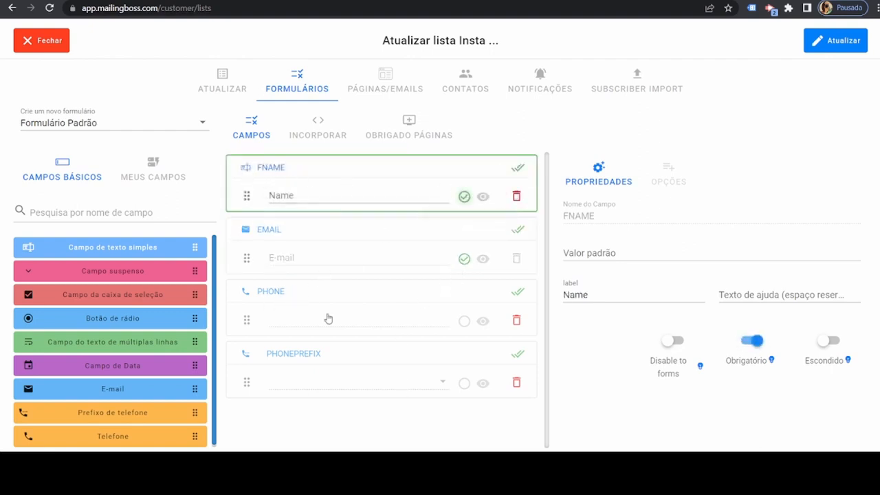
Make the form's PHONE and PHONEPREFIX fields required and save the updated Insta list.
{"action": "left_click", "coordinate": [464, 324]}
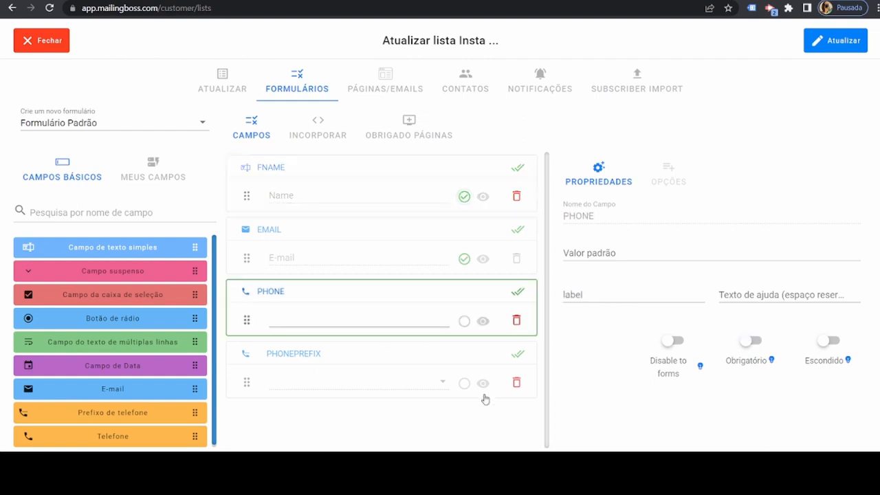
{"action": "left_click", "coordinate": [464, 321]}
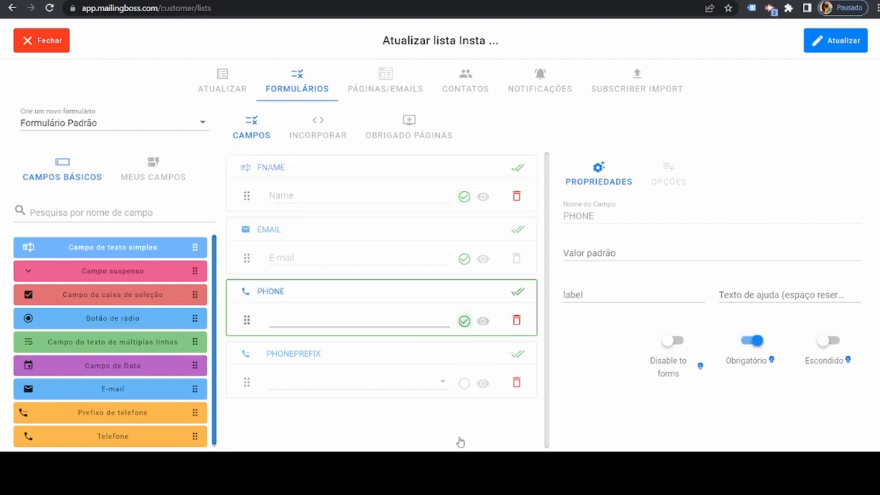
{"action": "left_click", "coordinate": [458, 389]}
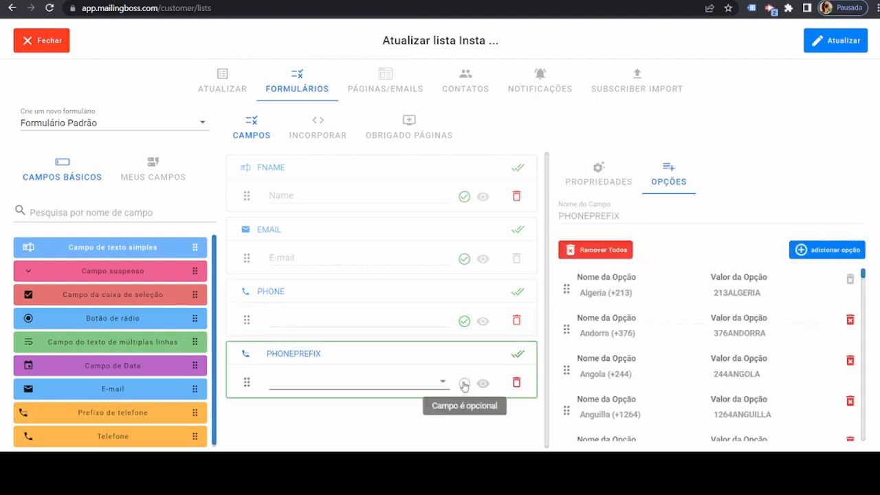
{"action": "left_click", "coordinate": [464, 384]}
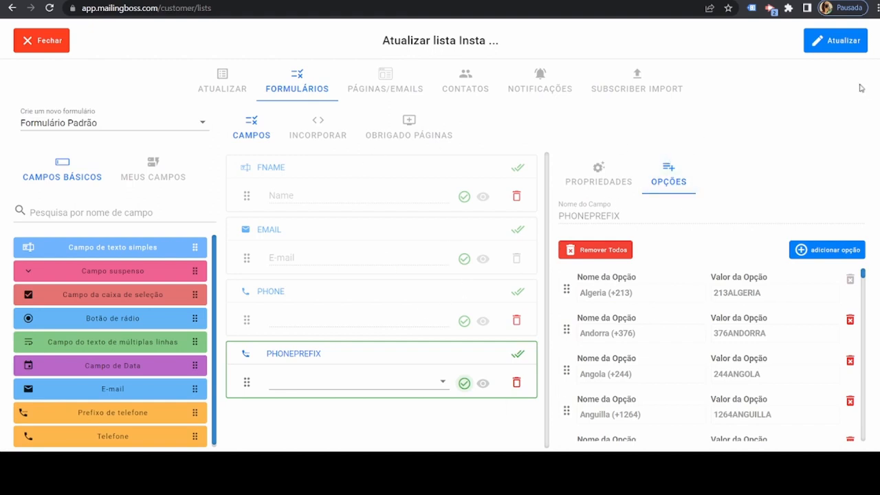
{"action": "left_click", "coordinate": [846, 45]}
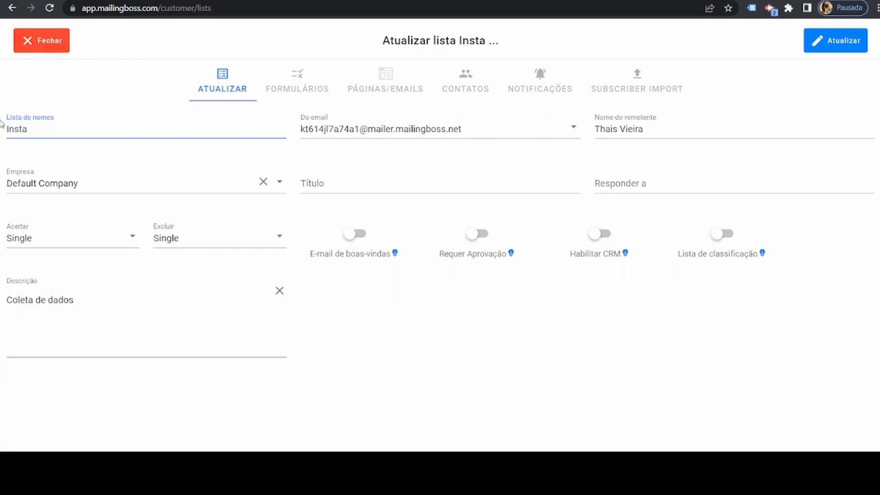
Return to the Builderall dashboard, open BuilderallZap and dismiss its phone reconnection notice.
{"action": "key", "text": "ctrl+shift+Tab"}
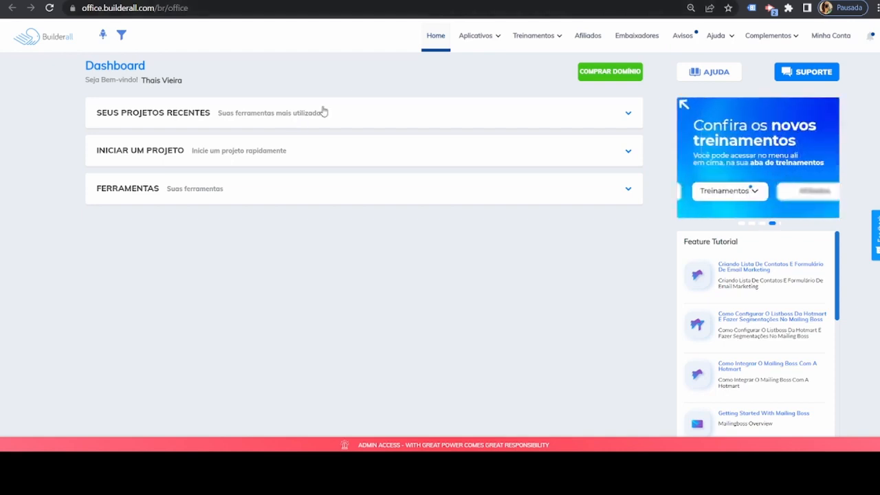
{"action": "left_click", "coordinate": [462, 45]}
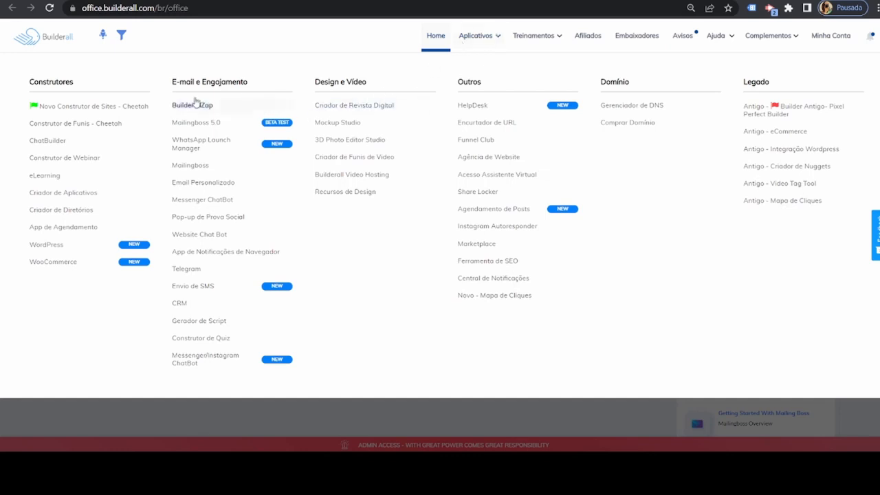
{"action": "left_click", "coordinate": [213, 111]}
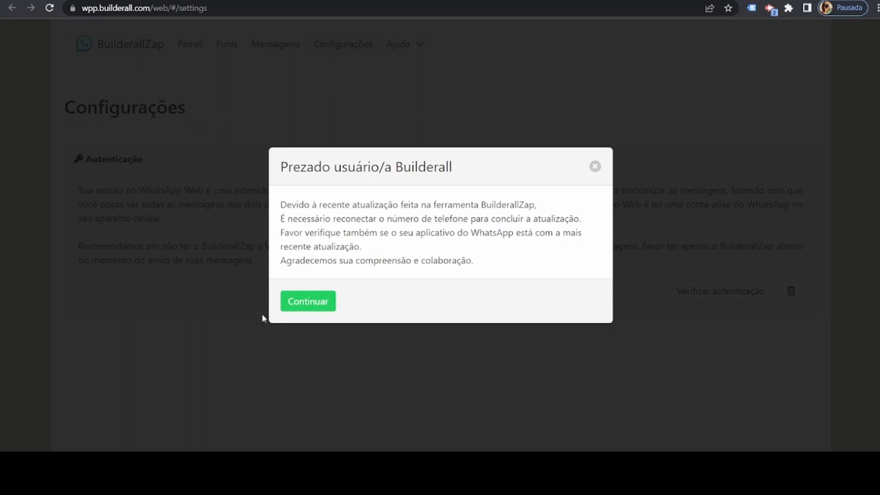
{"action": "left_click", "coordinate": [293, 307]}
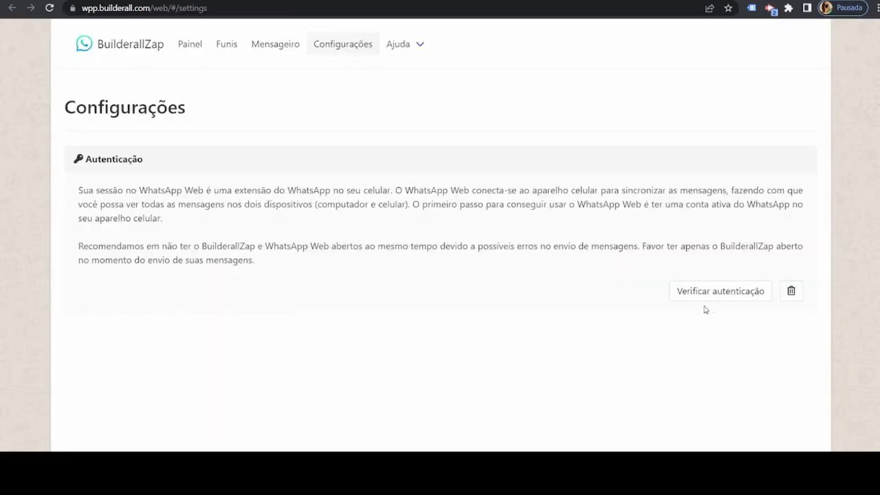
Check the WhatsApp authentication in BuilderallZap, generate the QR code and complete the phone pairing.
{"action": "left_click", "coordinate": [703, 292]}
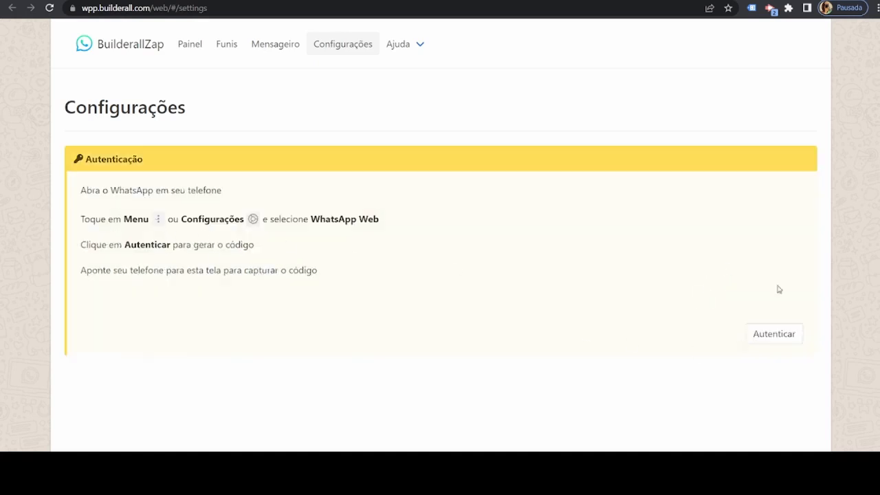
{"action": "left_click", "coordinate": [776, 335]}
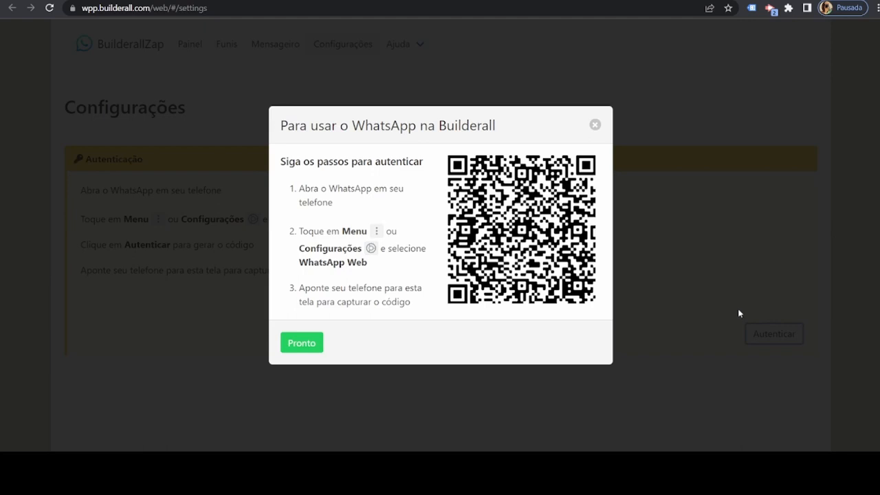
{"action": "left_click", "coordinate": [321, 345]}
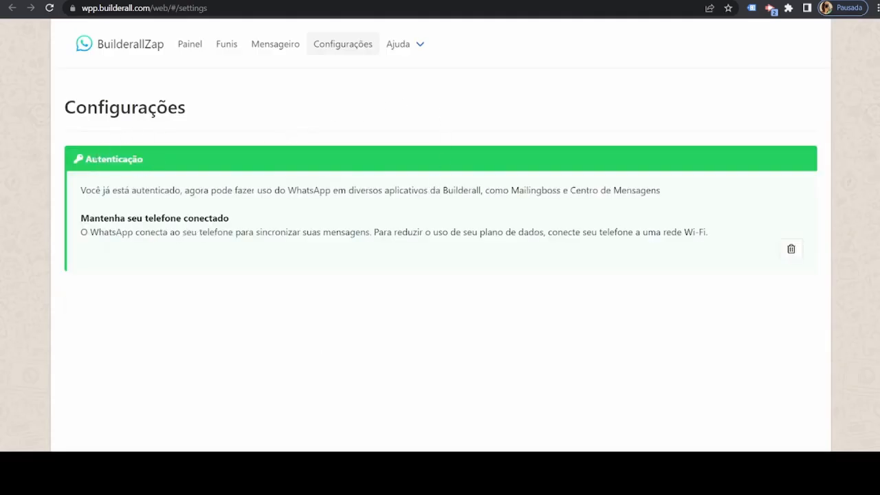
{"action": "left_click_drag", "start_coordinate": [97, 158], "coordinate": [190, 162]}
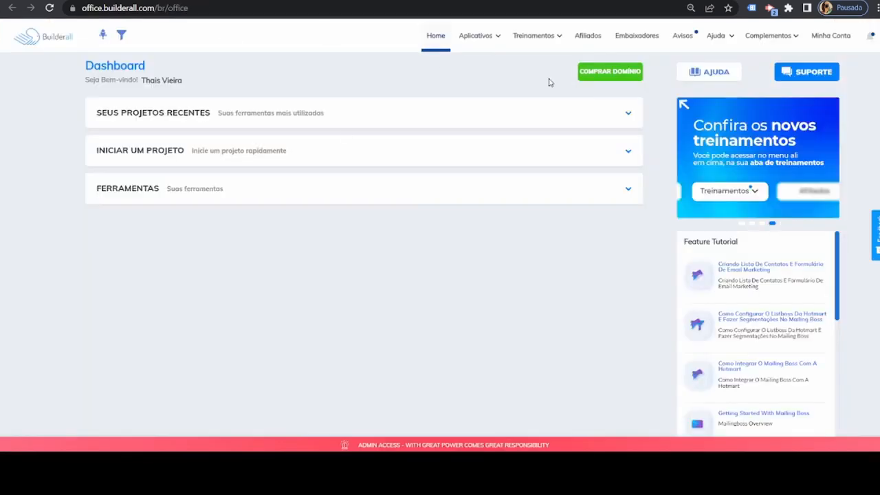
Open the Messenger/Instagram ChatBot app from the Builderall dashboard's applications.
{"action": "left_click", "coordinate": [481, 49]}
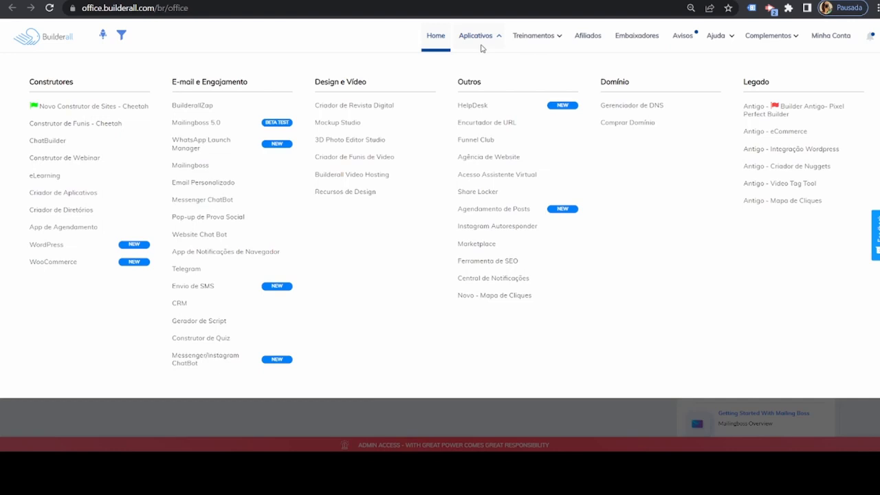
{"action": "left_click", "coordinate": [216, 357]}
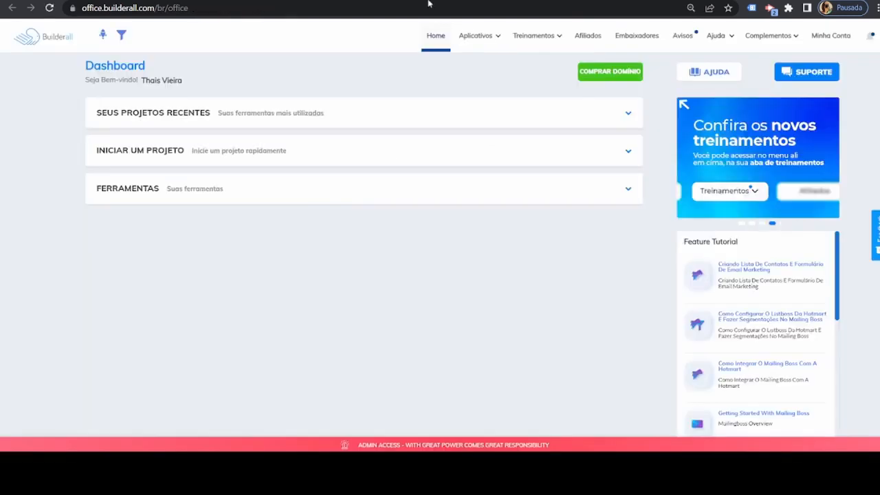
Check the Facebook login option for adding an account on the ChatBot's Contas page, and close it without connecting.
{"action": "mouse_move", "coordinate": [466, 43]}
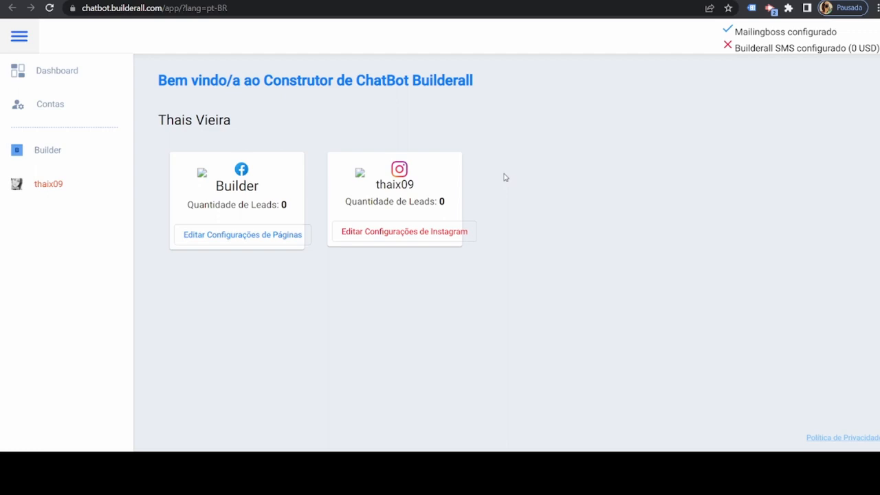
{"action": "left_click", "coordinate": [33, 107]}
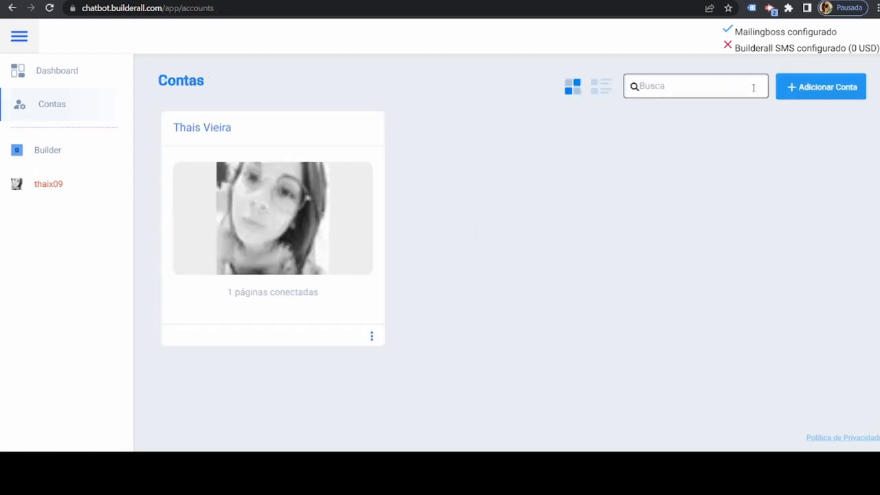
{"action": "left_click", "coordinate": [809, 85]}
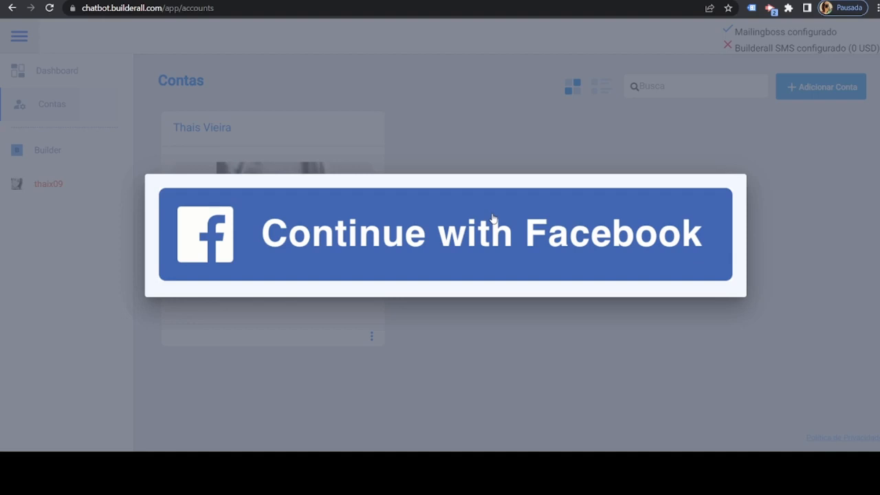
{"action": "left_click", "coordinate": [521, 162]}
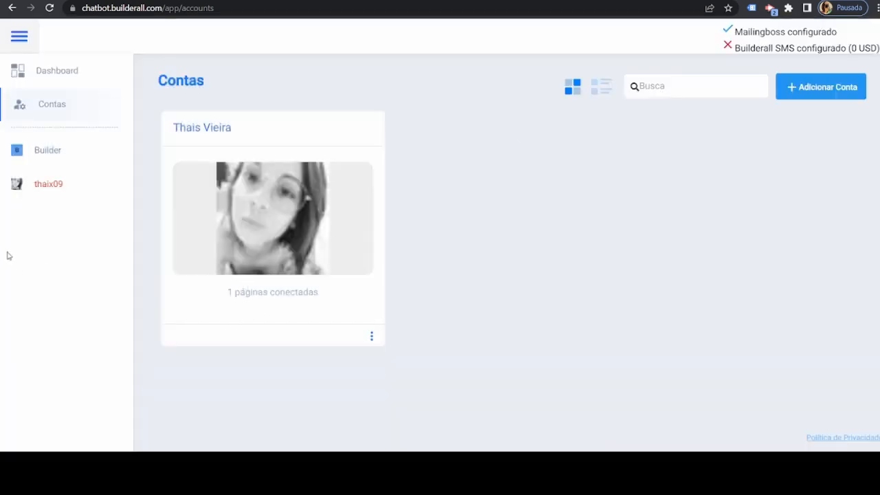
Create a new flow named Insta in the connected Instagram account.
{"action": "left_click", "coordinate": [42, 193]}
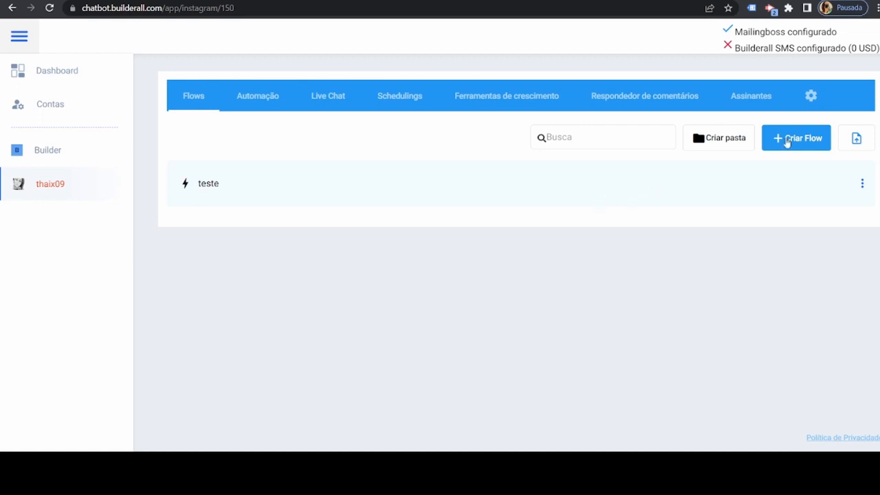
{"action": "left_click", "coordinate": [786, 144]}
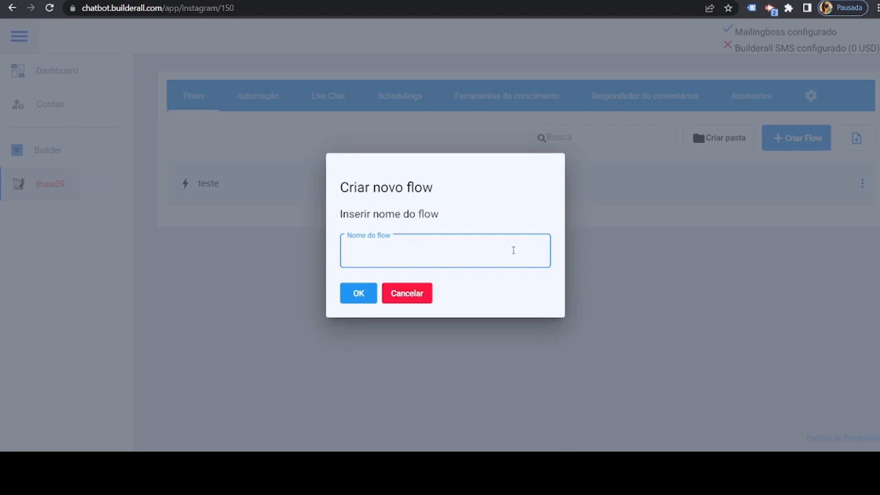
{"action": "type", "text": "Insta"}
{"action": "left_click", "coordinate": [357, 303]}
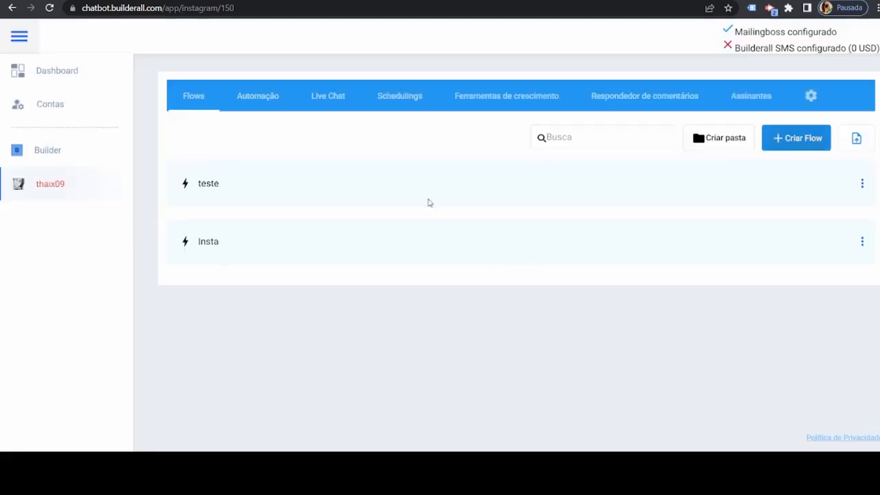
Open the Insta flow and add a Respostas Rápidas message to its Starting Step.
{"action": "left_click", "coordinate": [220, 247]}
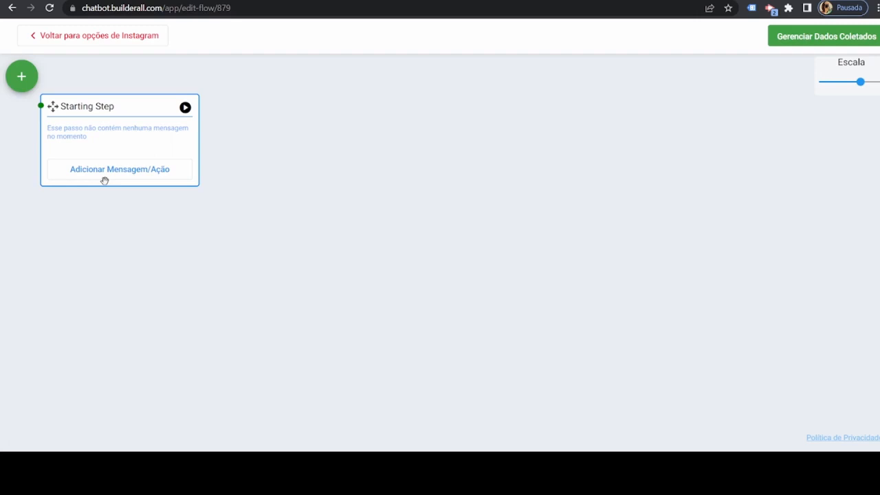
{"action": "left_click", "coordinate": [104, 180]}
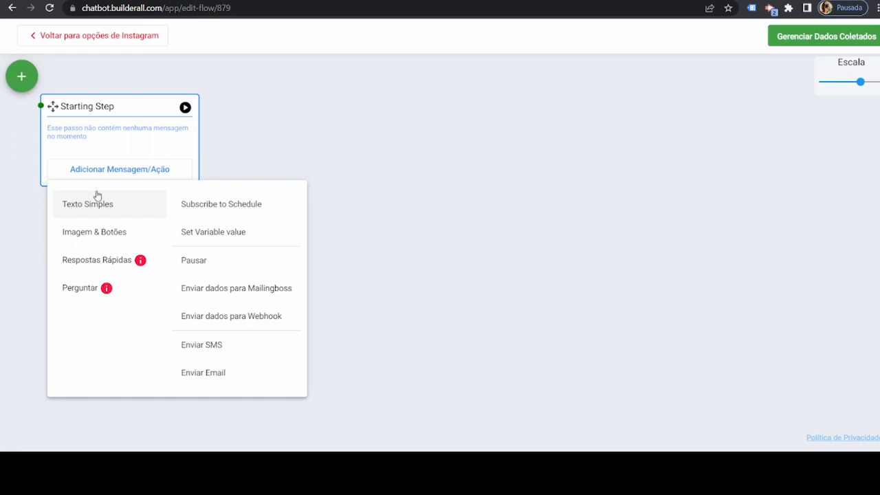
{"action": "left_click", "coordinate": [99, 270]}
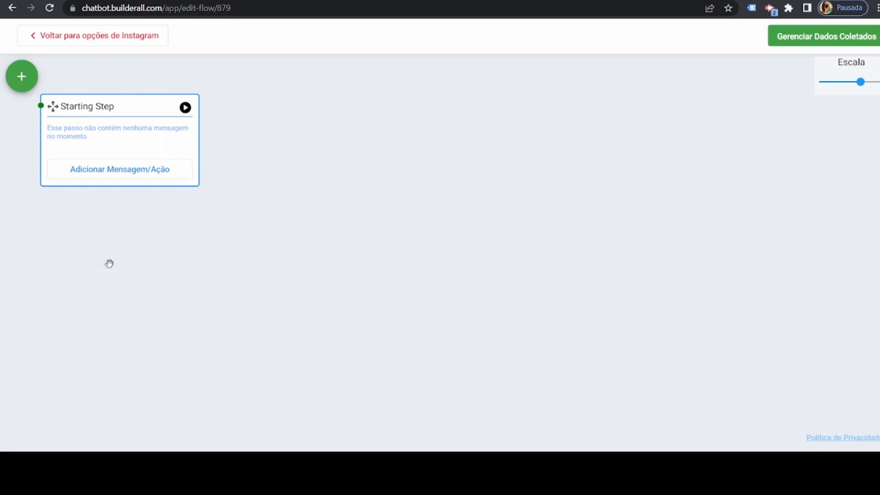
Set the message text to "Olá, que bom que você tem interesse no meu Webinar, para que eu possa efetuar a sua inscrição, por favor, clique em continuar.".
{"action": "mouse_move", "coordinate": [143, 151]}
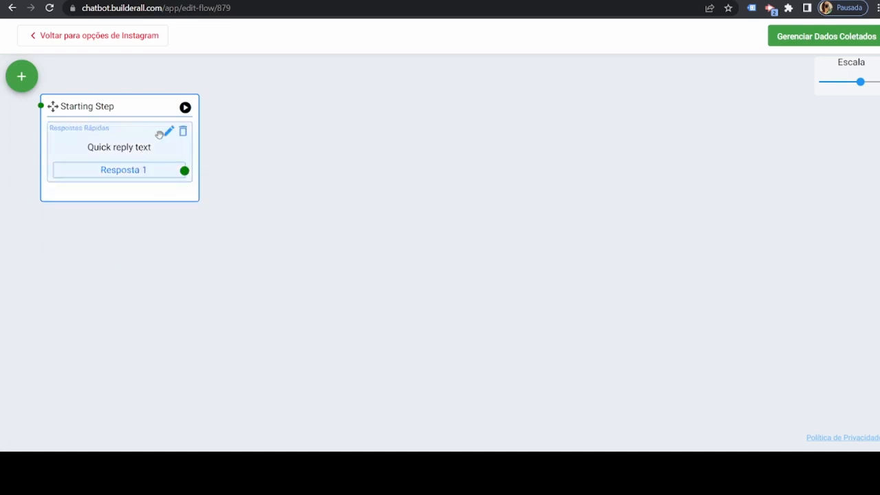
{"action": "left_click", "coordinate": [169, 132]}
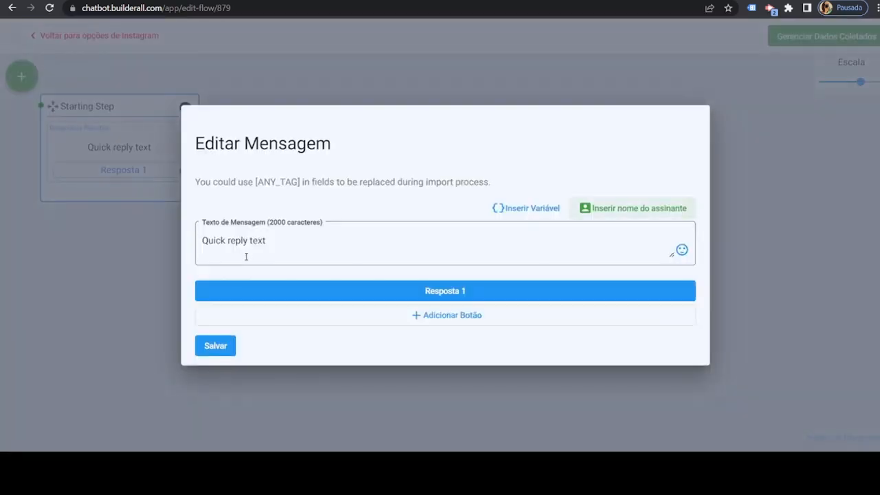
{"action": "left_click_drag", "start_coordinate": [272, 248], "coordinate": [190, 240]}
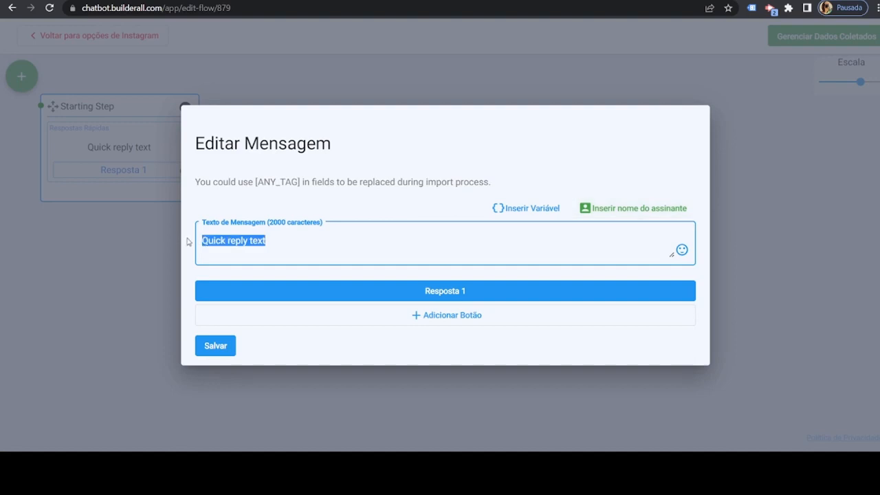
{"action": "key", "text": "BackSpace"}
{"action": "type", "text": "Ol"}
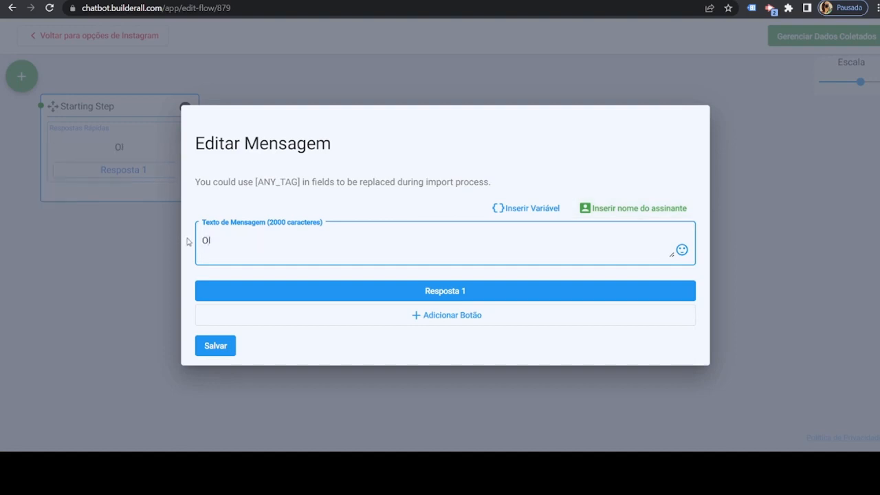
{"action": "type", "text": "á, que bom que vo"}
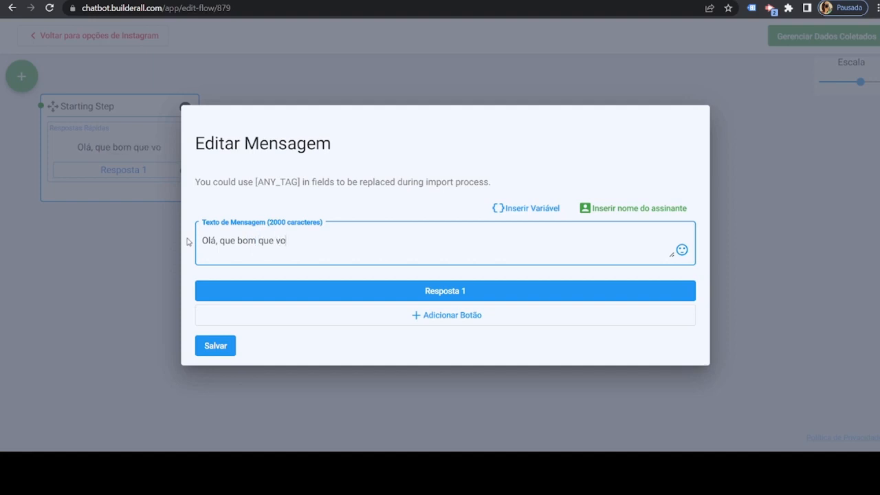
{"action": "type", "text": "cê "}
{"action": "type", "text": "ve"}
{"action": "key", "text": "BackSpace"}
{"action": "key", "text": "BackSpace"}
{"action": "type", "text": "tem "}
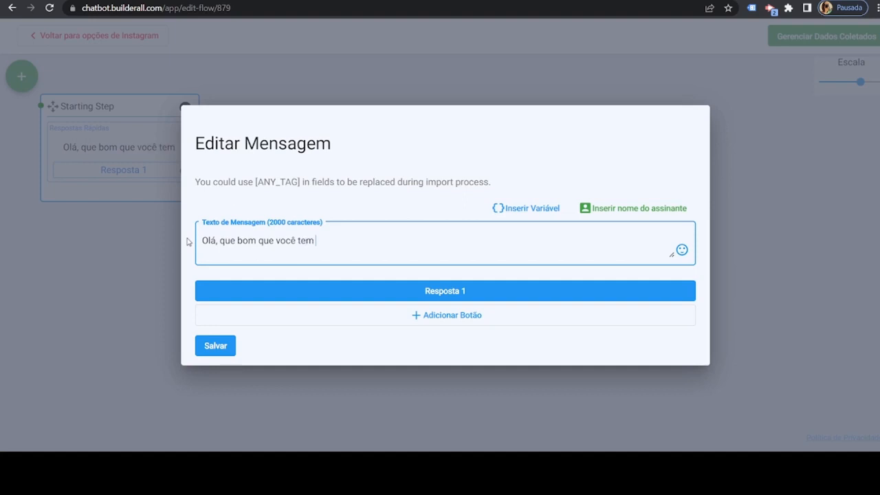
{"action": "type", "text": "itere"}
{"action": "key", "text": "BackSpace"}
{"action": "key", "text": "BackSpace"}
{"action": "key", "text": "BackSpace"}
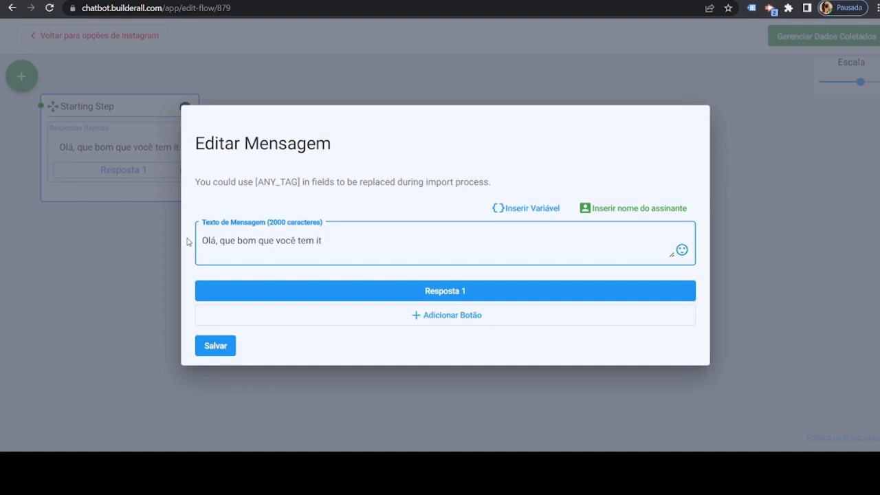
{"action": "key", "text": "BackSpace"}
{"action": "type", "text": "nteres"}
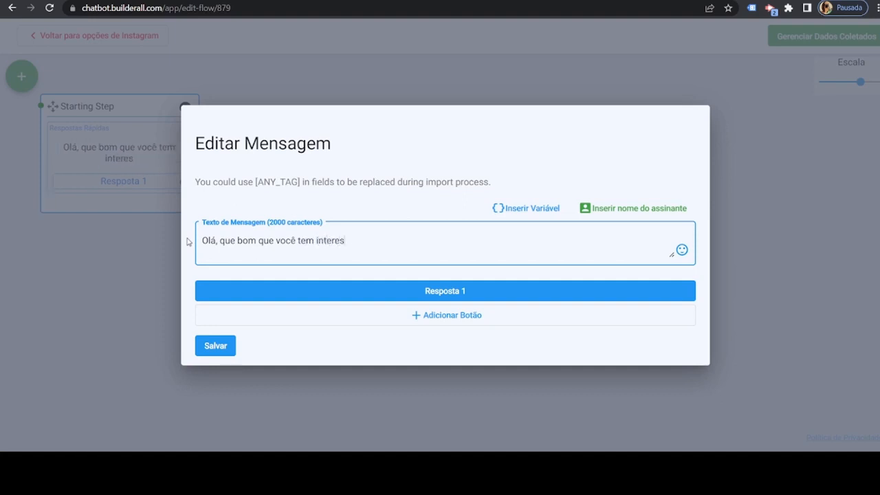
{"action": "type", "text": "se no meu Webinar"}
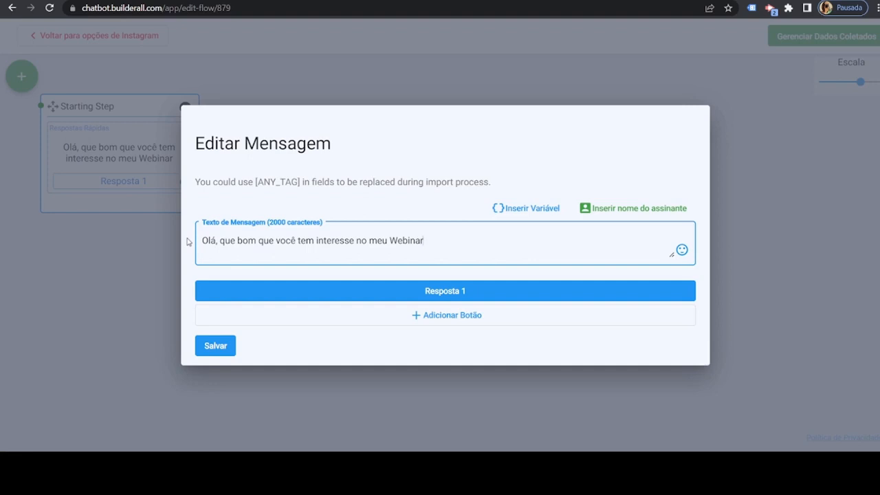
{"action": "type", "text": ", para que eu p"}
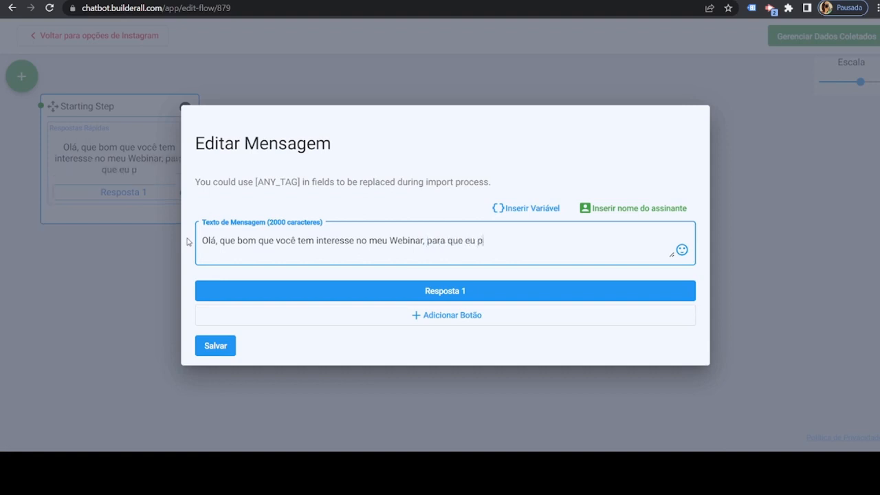
{"action": "type", "text": "ossa efetuar a"}
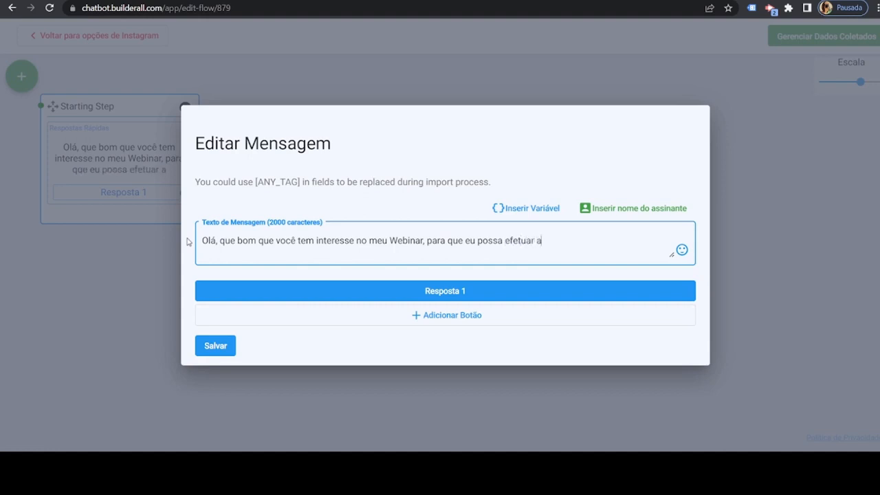
{"action": "type", "text": " sua inscri"}
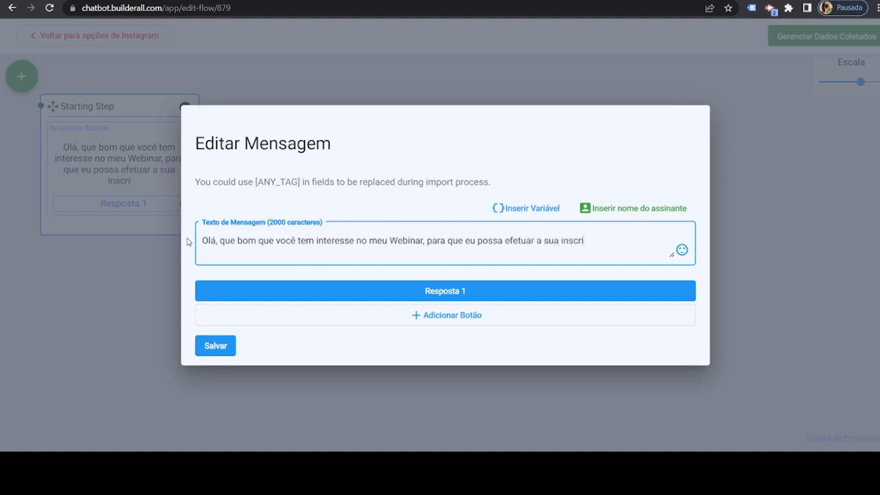
{"action": "type", "text": "ção, por fav"}
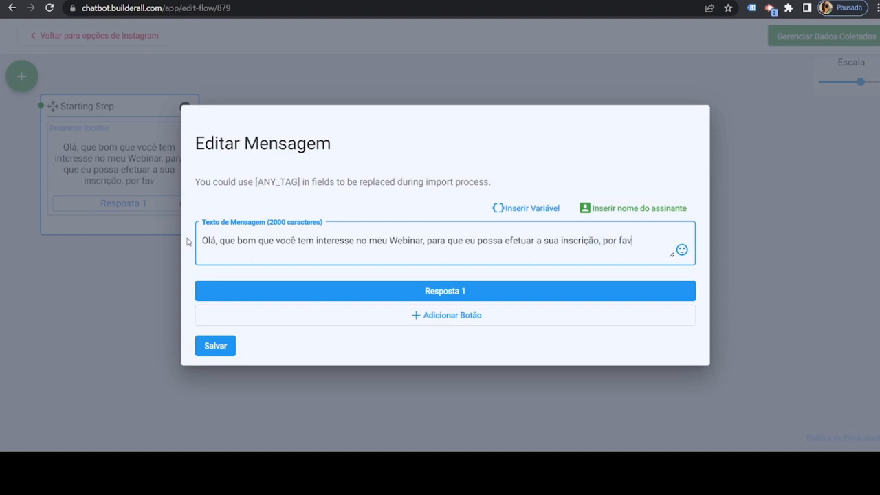
{"action": "type", "text": "or , clique em contin"}
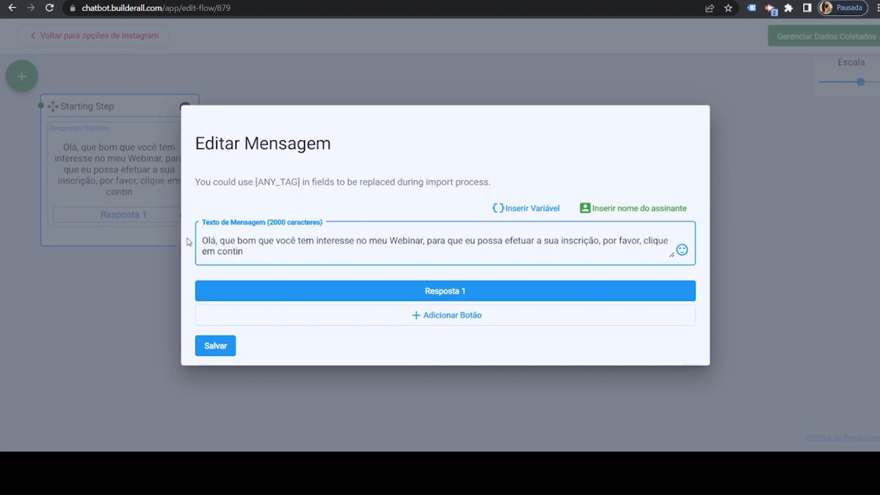
{"action": "key", "text": "BackSpace"}
{"action": "type", "text": "nuar."}
Add a second reply button to the quick reply message, save it, and delete the Resposta 1 button.
{"action": "left_click", "coordinate": [415, 317]}
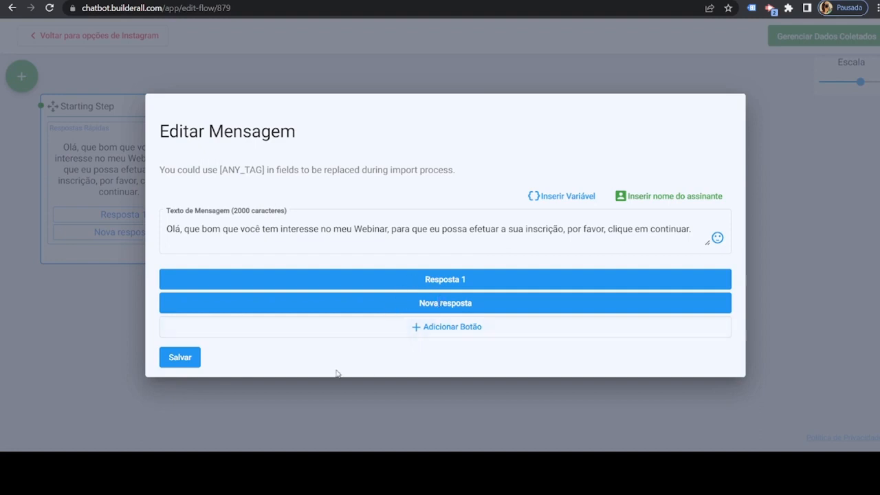
{"action": "left_click", "coordinate": [194, 363]}
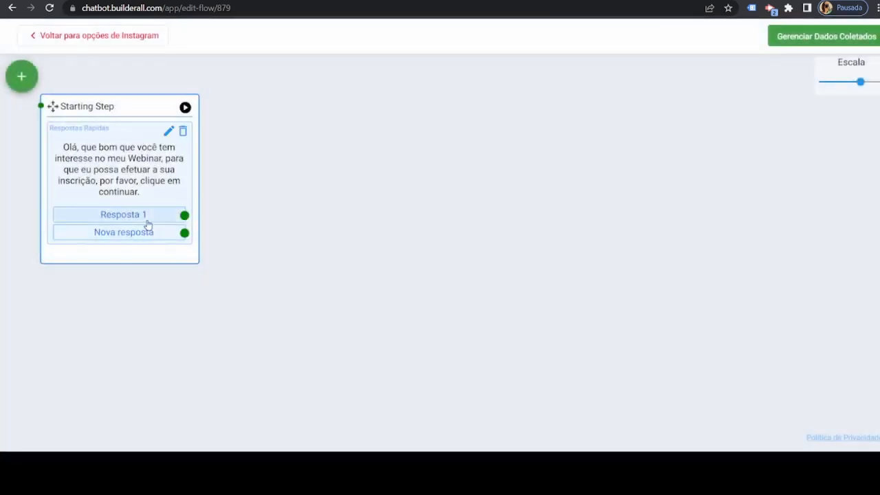
{"action": "left_click", "coordinate": [148, 223]}
{"action": "left_click", "coordinate": [339, 409]}
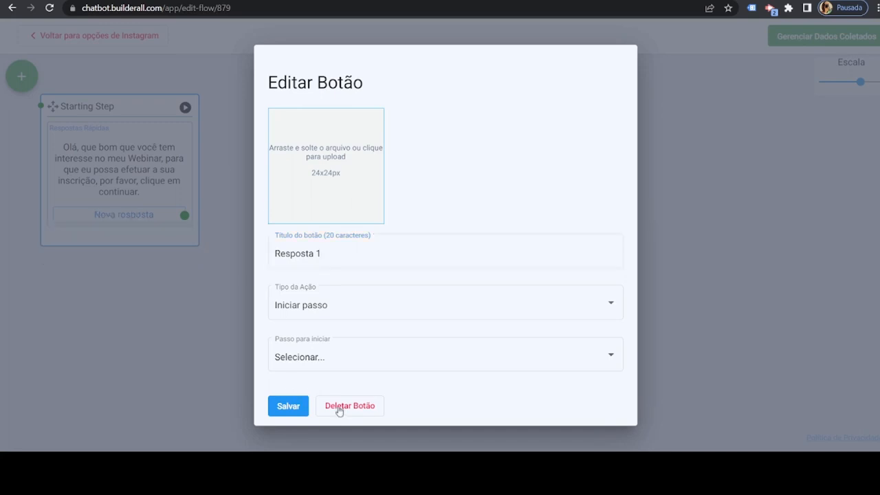
Title the remaining reply button Continuar, set its action to Iniciar passo with Starting Step as the step to start, and save.
{"action": "left_click", "coordinate": [156, 221]}
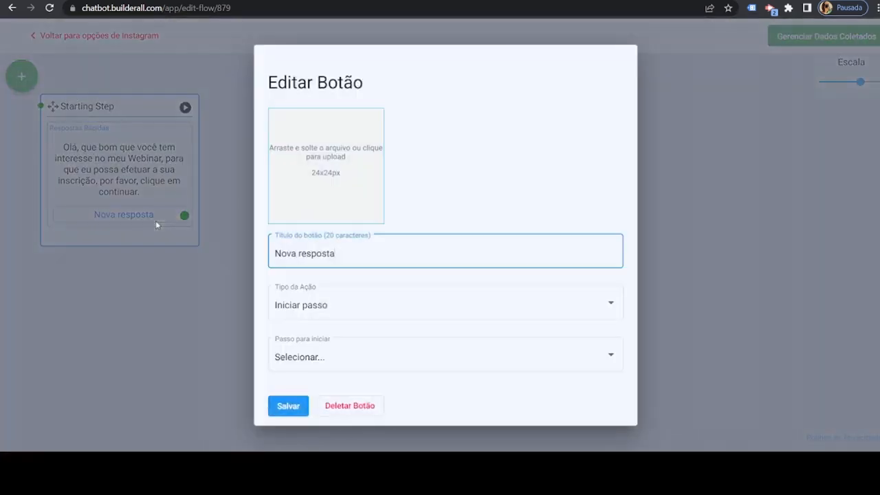
{"action": "left_click_drag", "start_coordinate": [359, 254], "coordinate": [235, 265]}
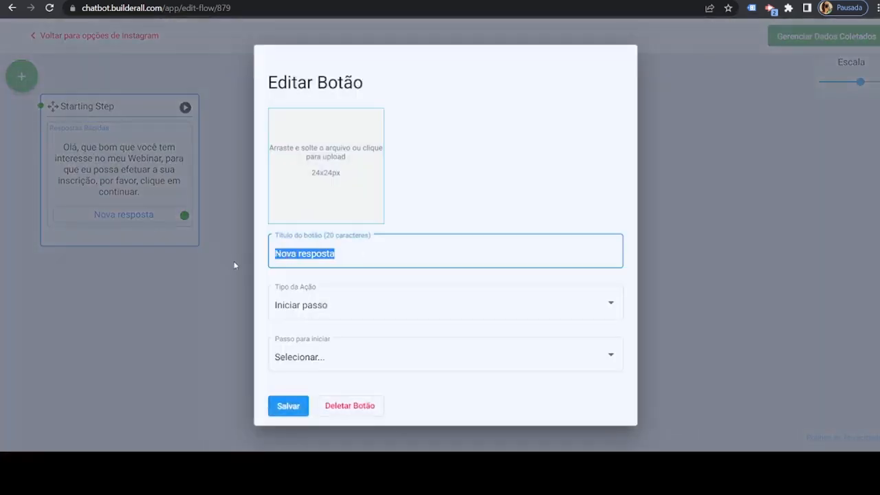
{"action": "type", "text": "Cont"}
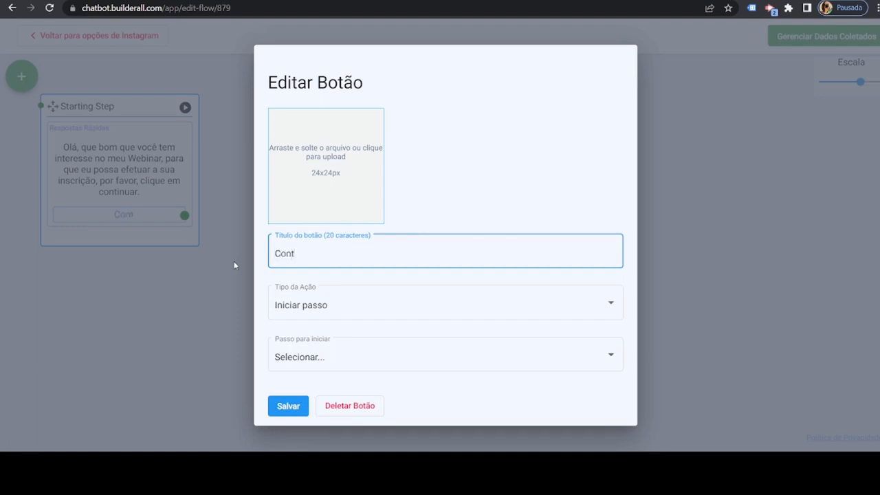
{"action": "type", "text": "inuar"}
{"action": "left_click", "coordinate": [334, 307]}
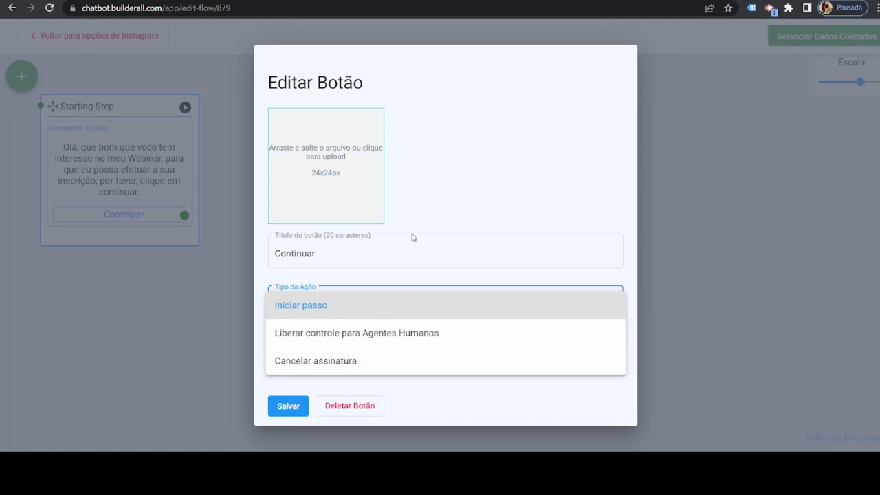
{"action": "left_click", "coordinate": [356, 306]}
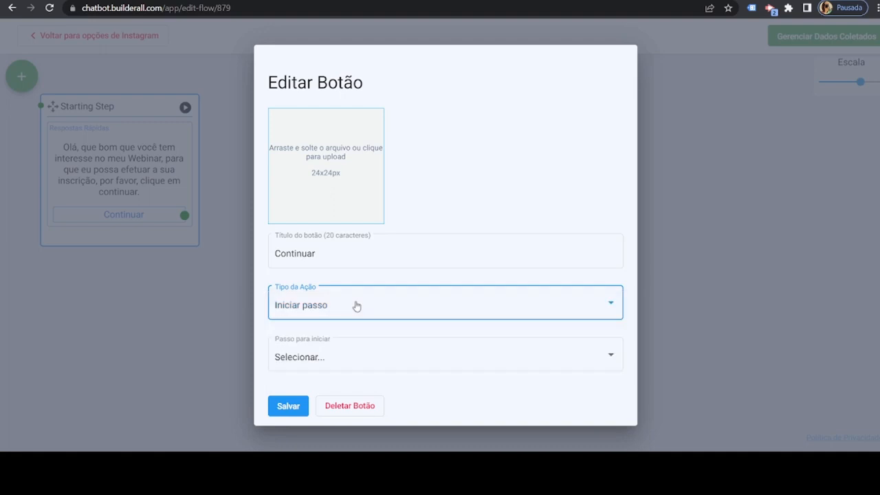
{"action": "left_click", "coordinate": [344, 365]}
{"action": "left_click", "coordinate": [345, 383]}
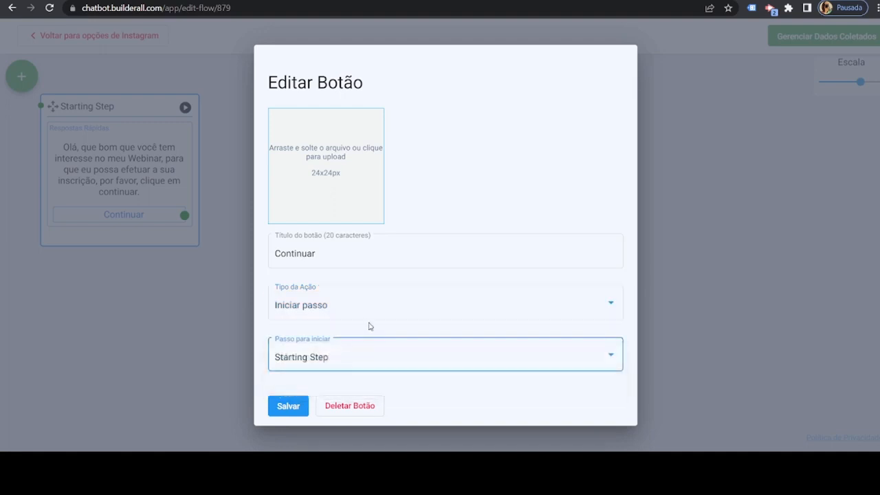
{"action": "left_click", "coordinate": [284, 411]}
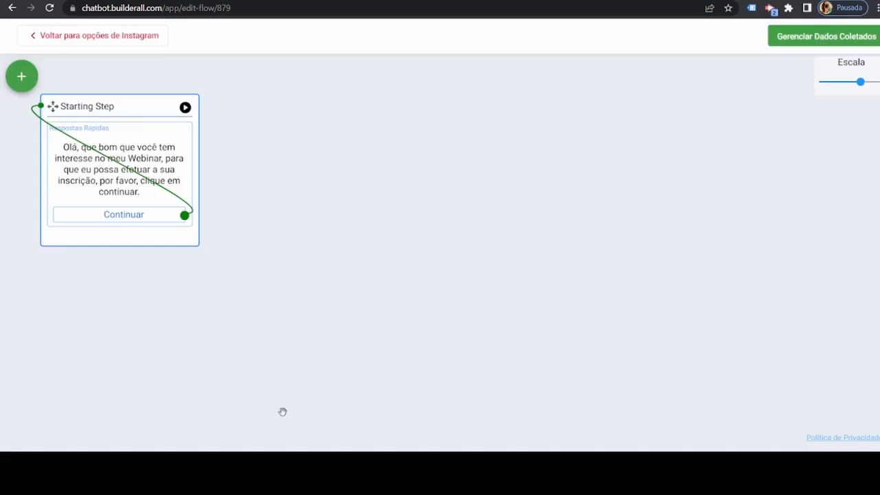
Clear the step to start on the Continuar button by choosing Selecionar..., and save the button.
{"action": "left_click", "coordinate": [136, 218]}
{"action": "left_click", "coordinate": [576, 360]}
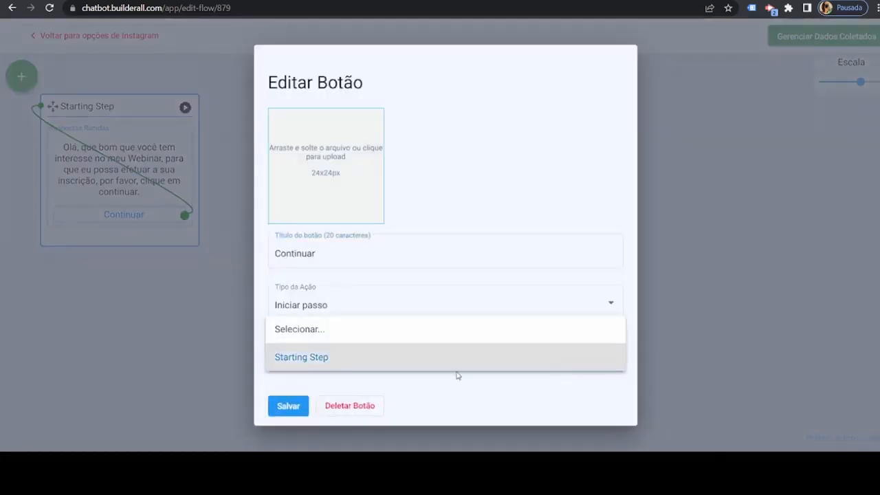
{"action": "left_click", "coordinate": [446, 333]}
{"action": "left_click", "coordinate": [300, 409]}
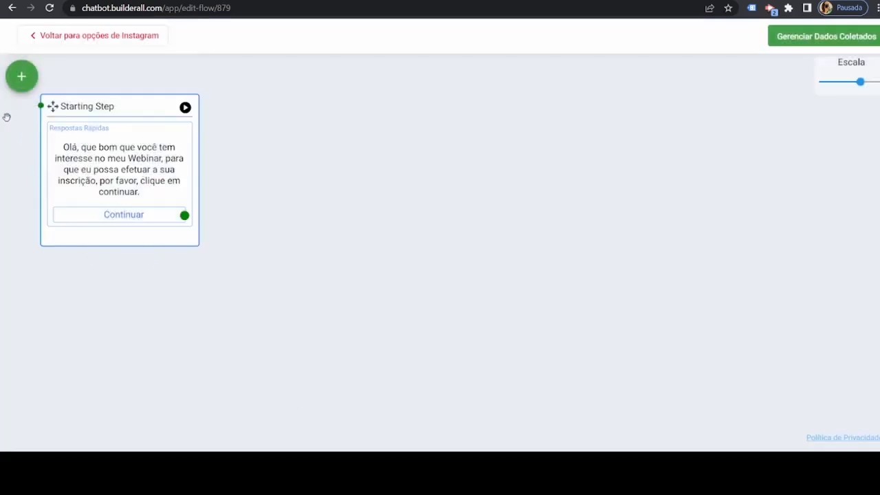
Create a new step named Nome and place it beside the Starting Step.
{"action": "left_click", "coordinate": [21, 77]}
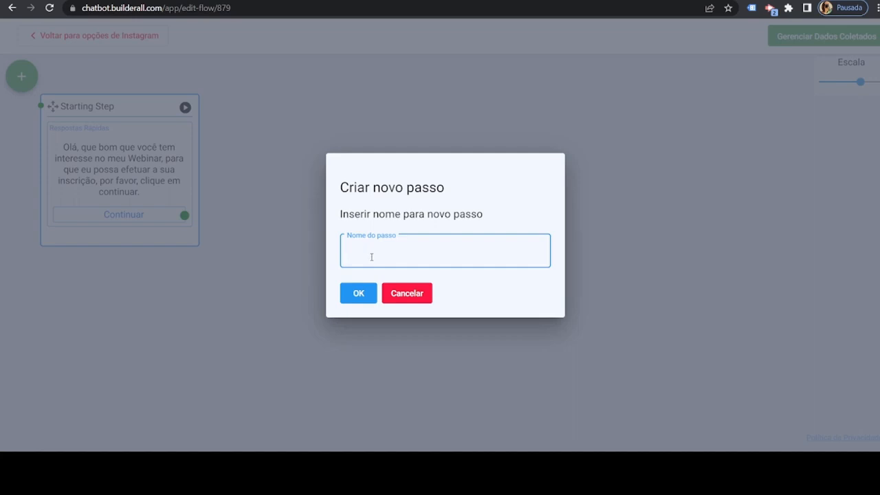
{"action": "type", "text": "Nome"}
{"action": "left_click", "coordinate": [355, 293]}
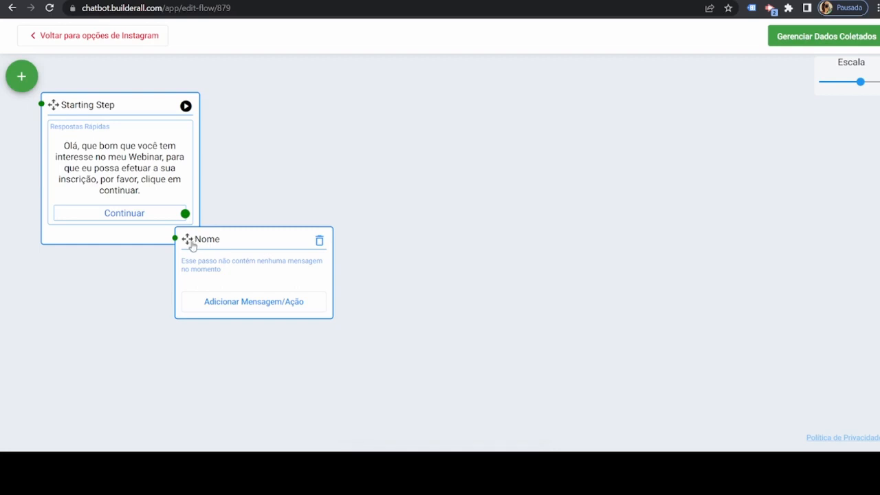
{"action": "left_click_drag", "start_coordinate": [193, 246], "coordinate": [263, 103]}
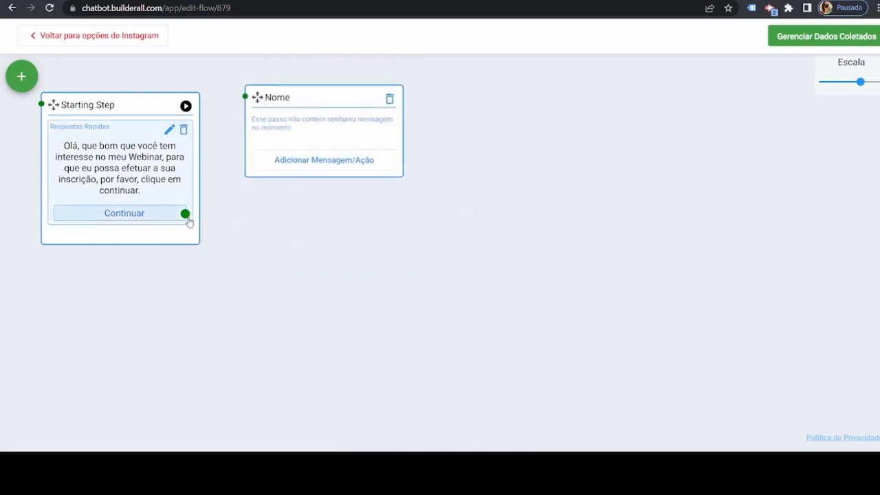
Add a Texto Simples message to the Nome step and replace its placeholder text with "Legal, ".
{"action": "left_click", "coordinate": [316, 165]}
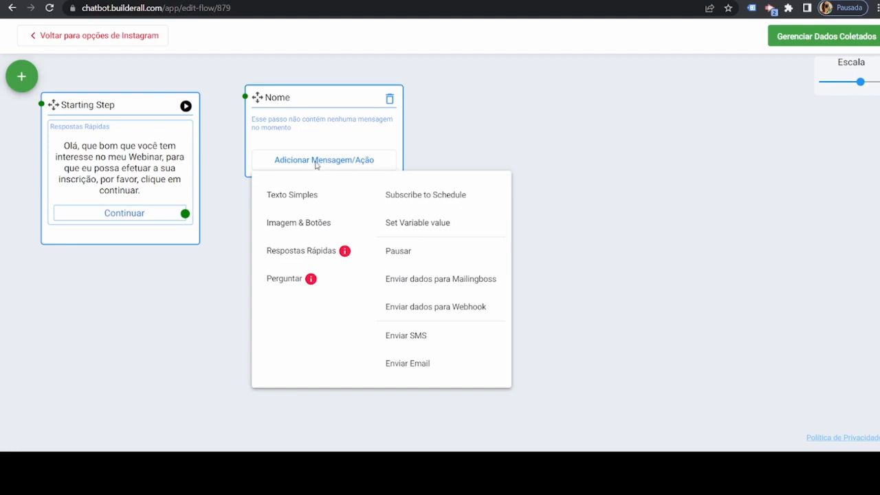
{"action": "left_click", "coordinate": [291, 196]}
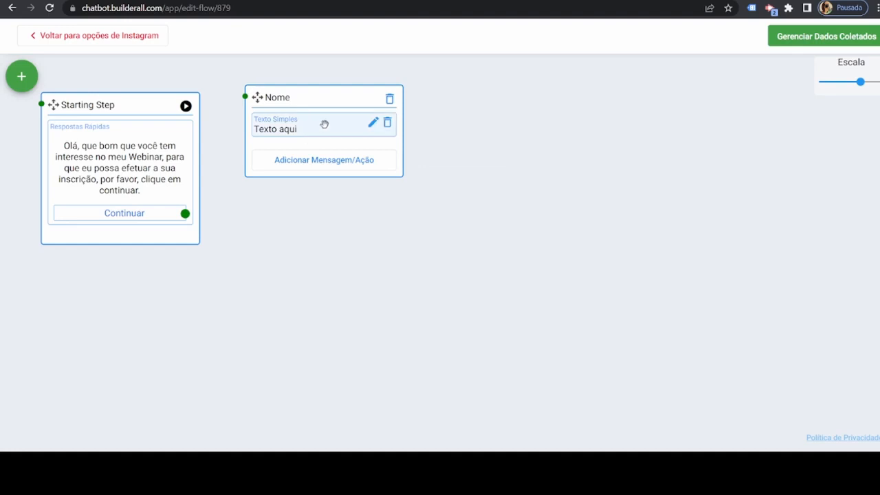
{"action": "left_click", "coordinate": [373, 121]}
{"action": "left_click", "coordinate": [312, 276]}
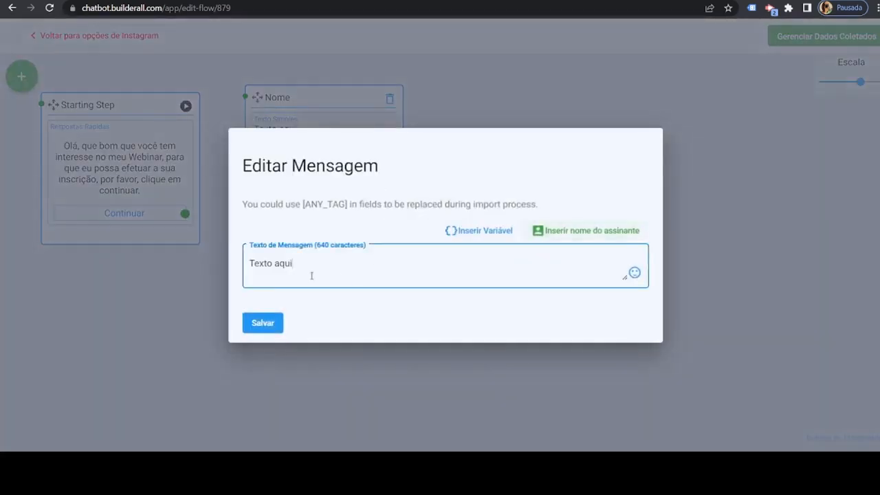
{"action": "left_click_drag", "start_coordinate": [312, 276], "coordinate": [222, 264]}
{"action": "type", "text": "Legal, "}
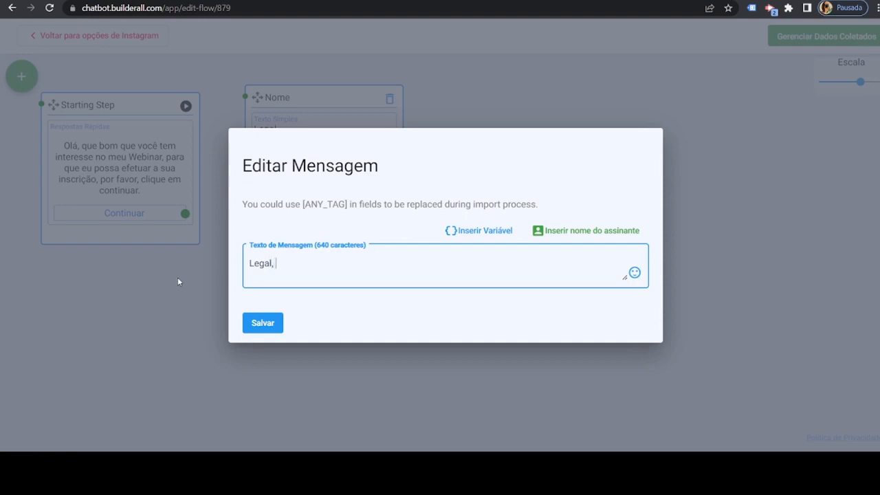
{"action": "type", "text": "então me diga qua"}
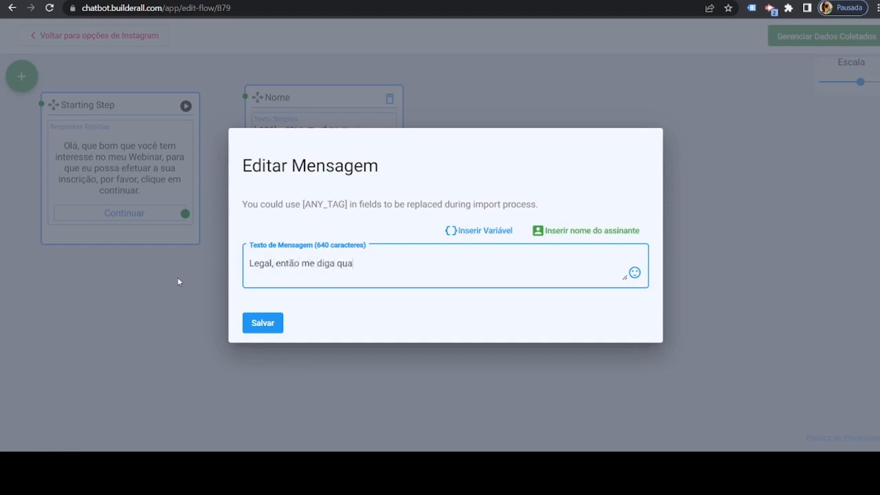
{"action": "type", "text": "l é seu nome."}
{"action": "left_click_drag", "start_coordinate": [432, 266], "coordinate": [282, 273]}
{"action": "key", "text": "BackSpace"}
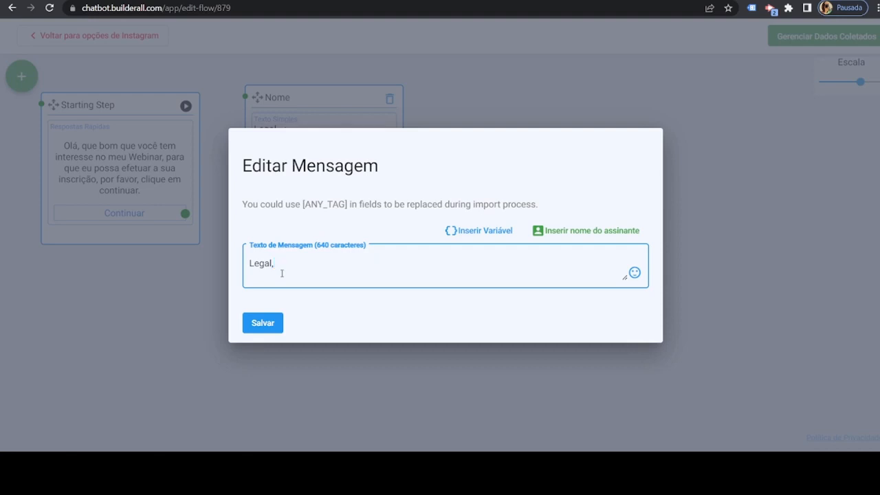
Complete the message text as "Legal, então vamos começar." and save it.
{"action": "type", "text": "então vamos começar"}
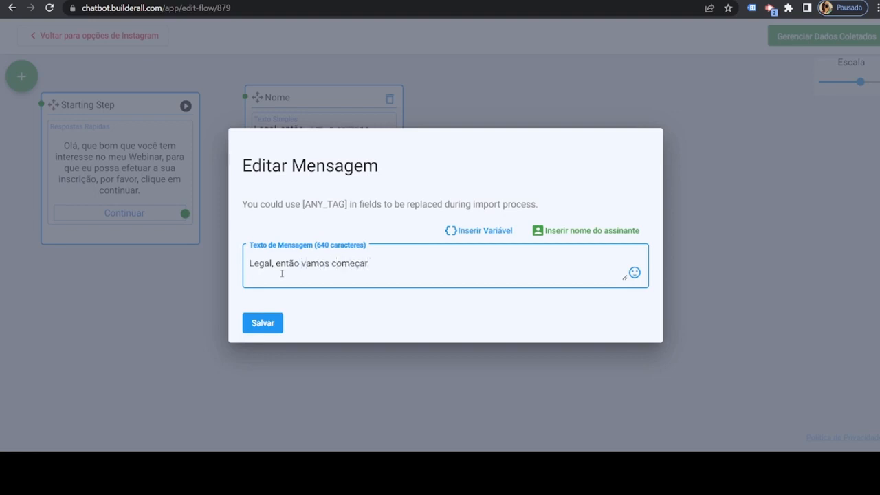
{"action": "type", "text": "."}
{"action": "left_click", "coordinate": [262, 326]}
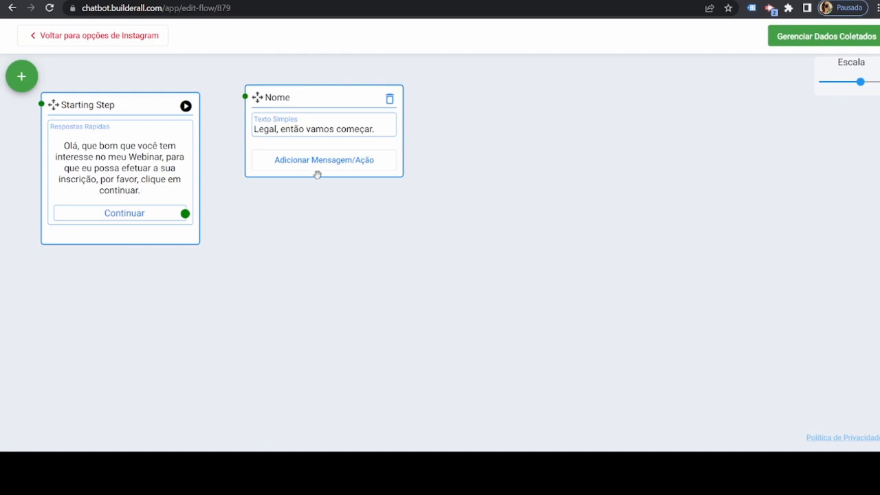
{"action": "left_click", "coordinate": [319, 165]}
{"action": "left_click", "coordinate": [273, 278]}
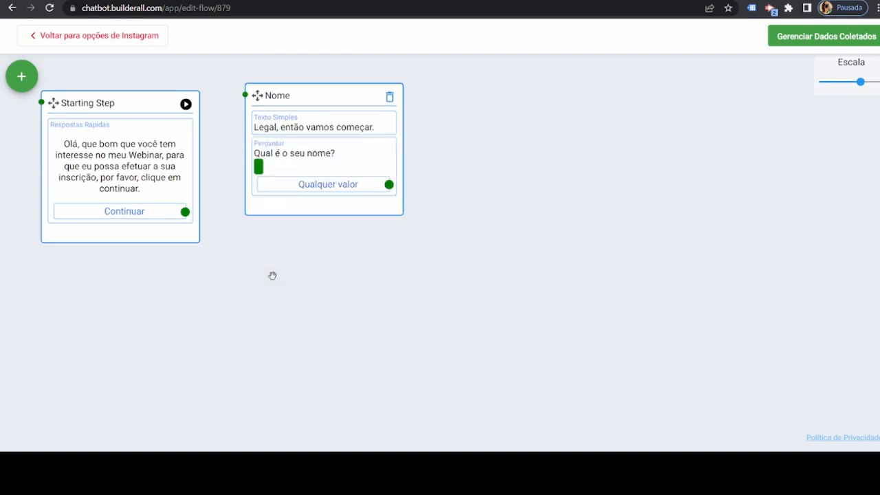
{"action": "mouse_move", "coordinate": [281, 183]}
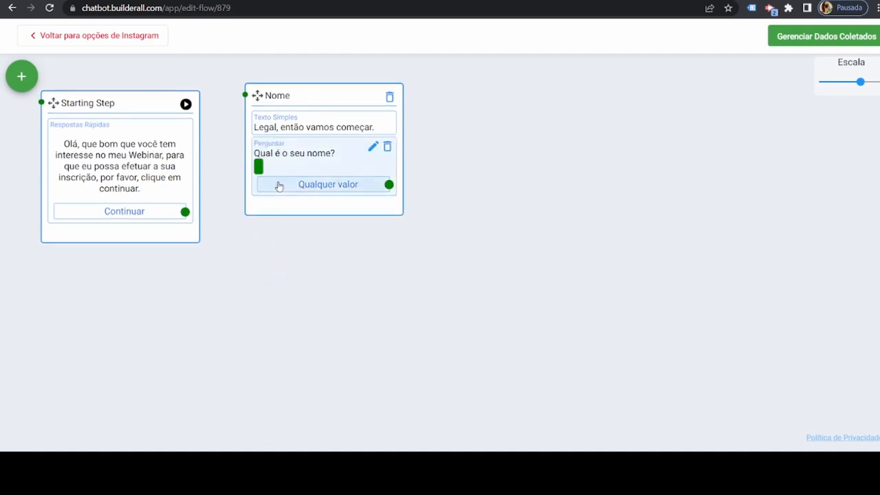
{"action": "left_click", "coordinate": [374, 147]}
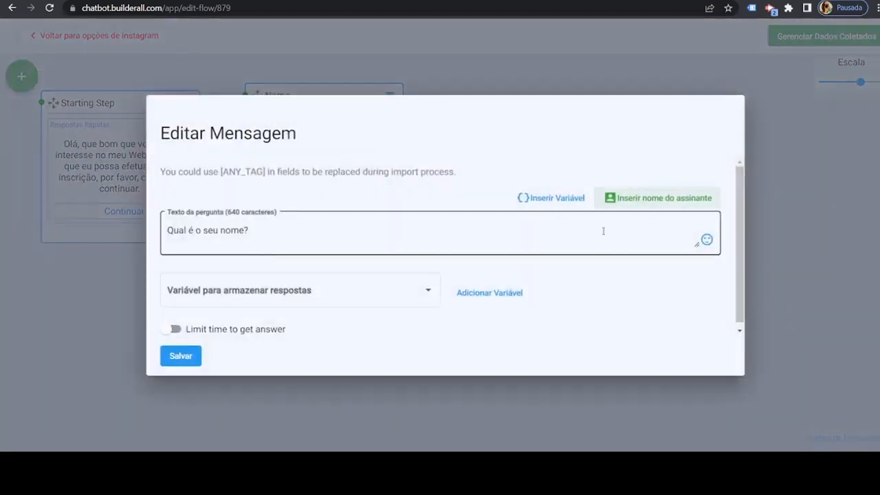
{"action": "left_click", "coordinate": [550, 205]}
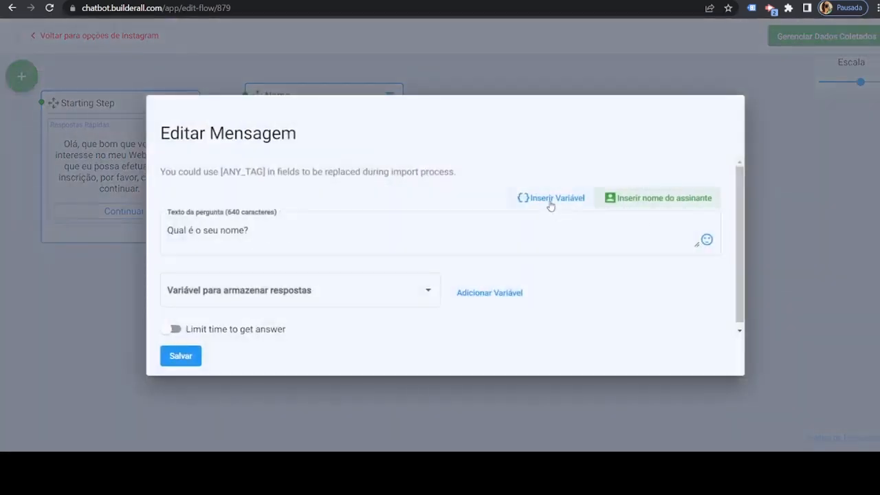
{"action": "left_click", "coordinate": [768, 183]}
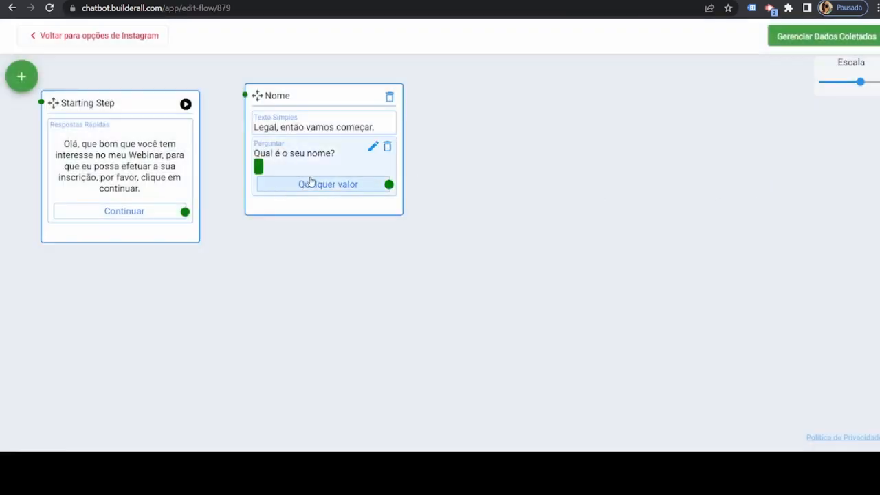
{"action": "left_click", "coordinate": [387, 146]}
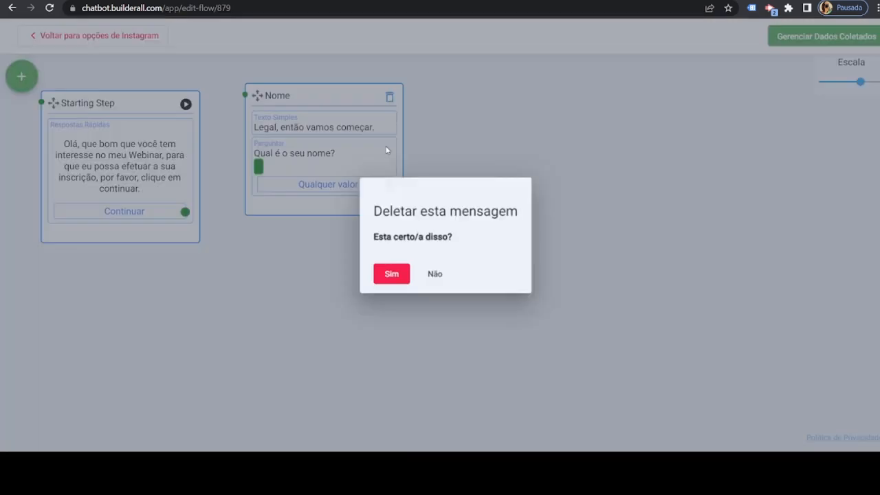
{"action": "left_click", "coordinate": [380, 274]}
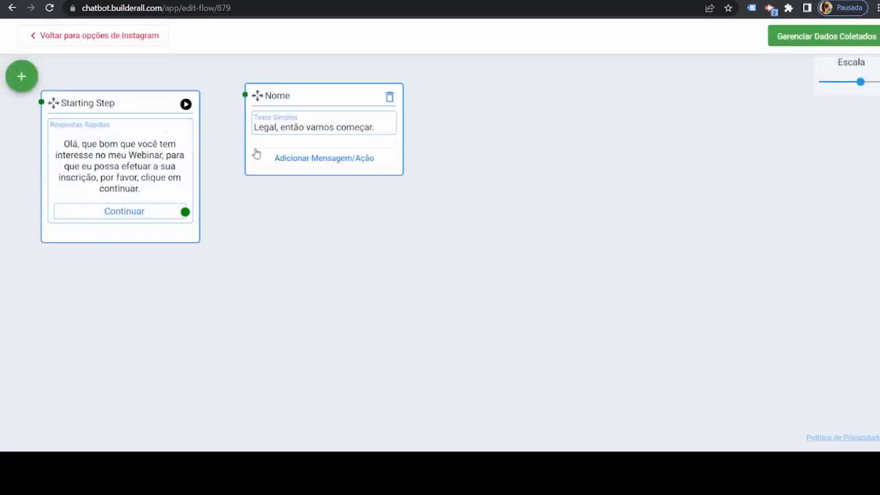
Add a Pausar action to the Nome step and save it with a duration of 3 seconds.
{"action": "left_click", "coordinate": [291, 159]}
{"action": "left_click", "coordinate": [448, 249]}
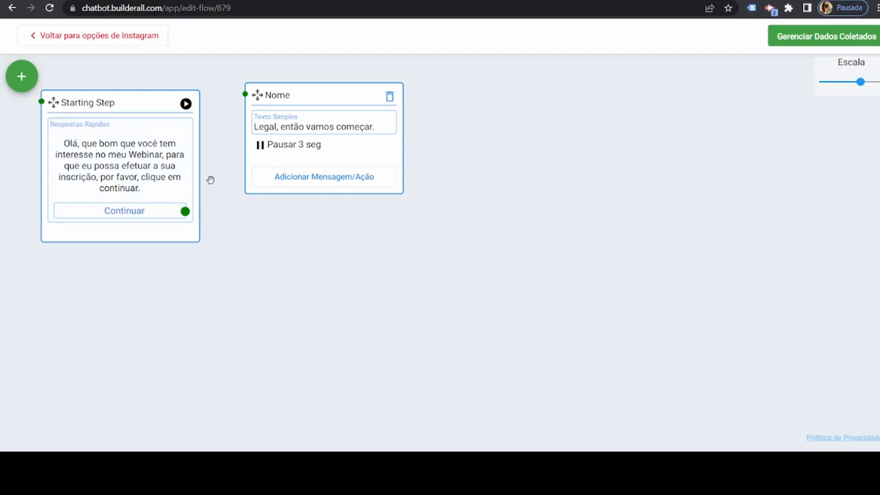
{"action": "mouse_move", "coordinate": [278, 150]}
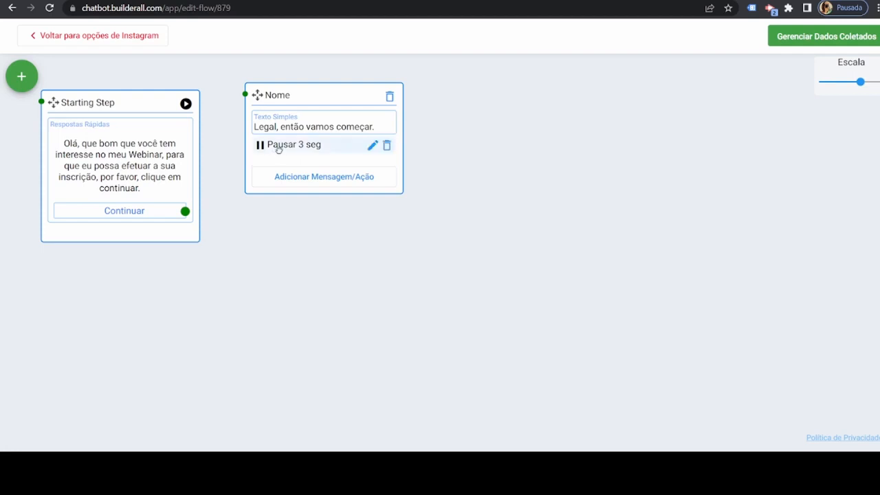
{"action": "left_click", "coordinate": [372, 145]}
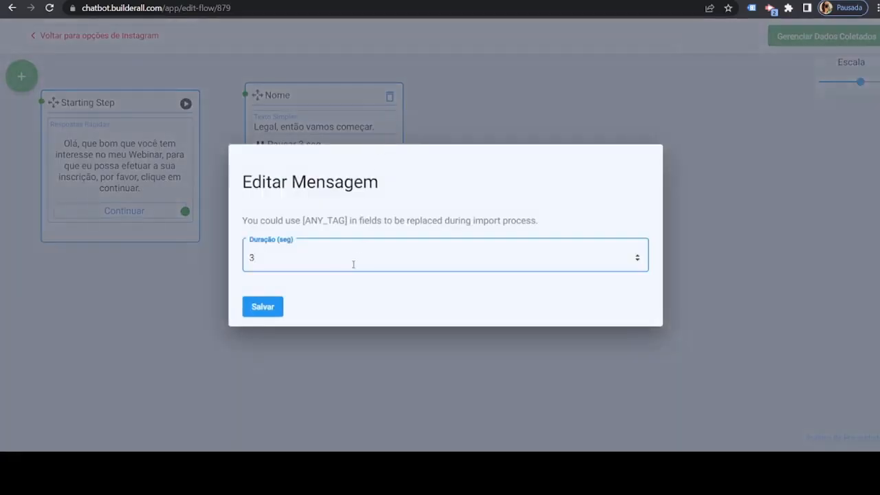
{"action": "left_click", "coordinate": [263, 307]}
Add a Perguntar message to the Nome step after the pause.
{"action": "left_click", "coordinate": [321, 177]}
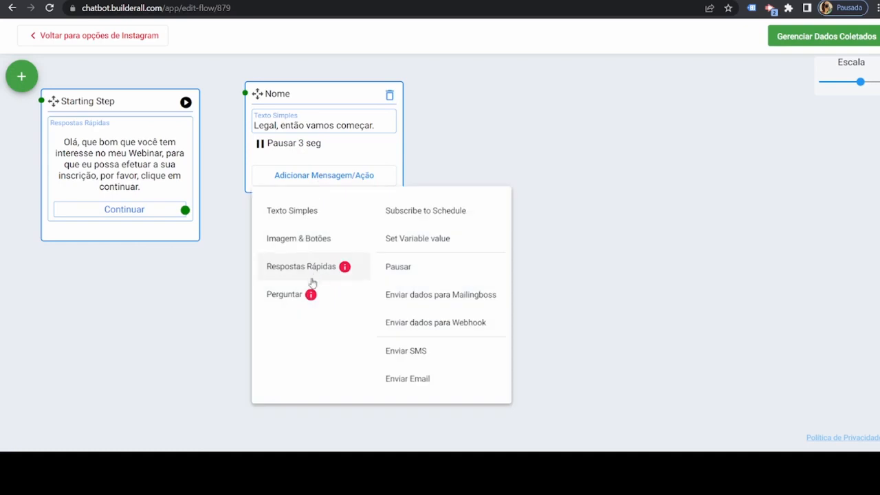
{"action": "left_click", "coordinate": [293, 242]}
{"action": "mouse_move", "coordinate": [312, 181]}
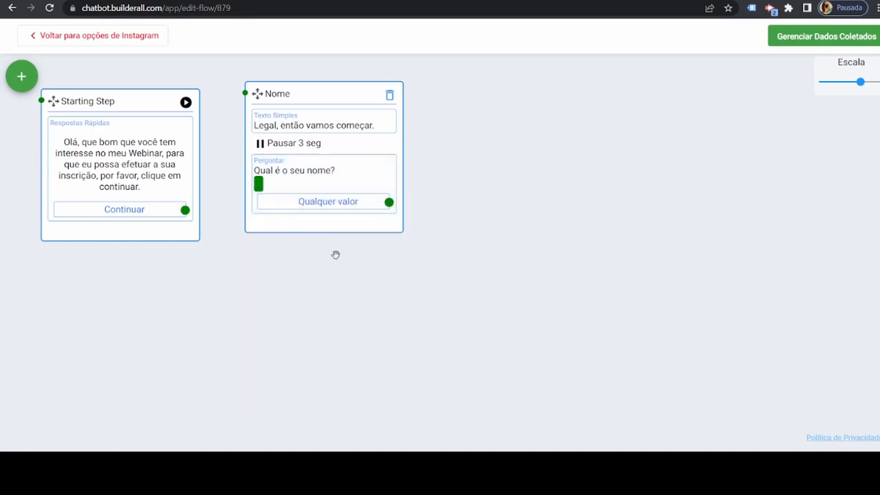
Create a variable named Nome of type String for the question's answers, leaving its default value empty, and save it.
{"action": "left_click", "coordinate": [371, 165]}
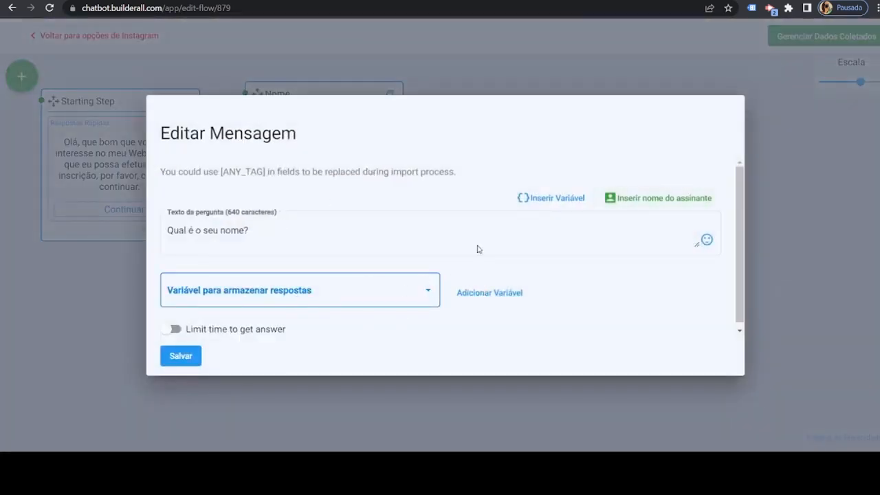
{"action": "left_click", "coordinate": [470, 296]}
{"action": "left_click", "coordinate": [364, 242]}
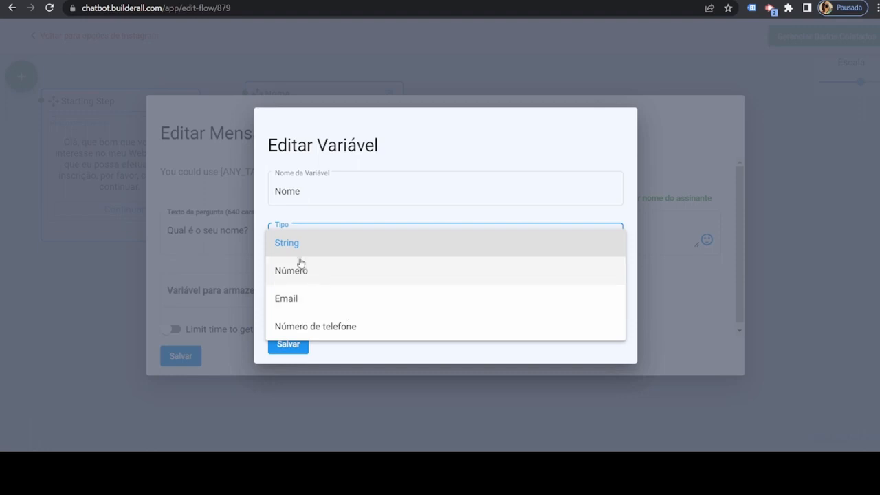
{"action": "left_click", "coordinate": [305, 244]}
{"action": "left_click", "coordinate": [291, 243]}
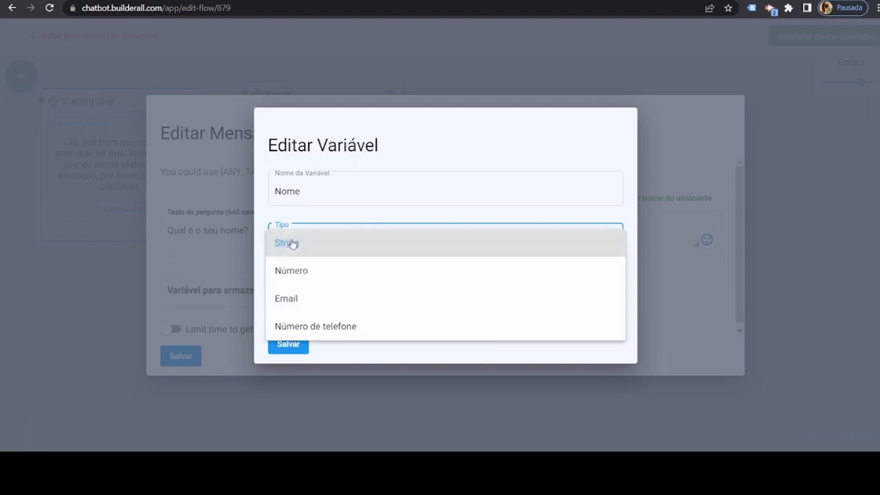
{"action": "left_click", "coordinate": [356, 209]}
{"action": "left_click", "coordinate": [363, 291]}
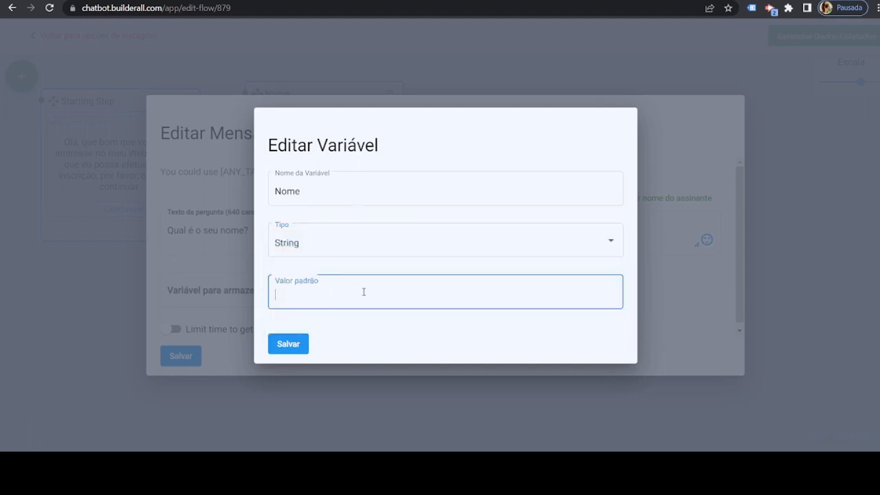
{"action": "left_click", "coordinate": [290, 346]}
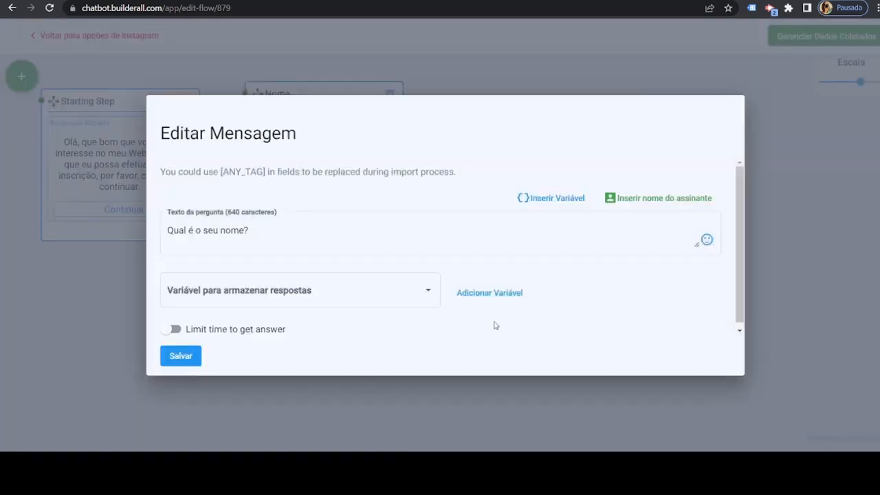
Store the question's answers in Nome(string), save the question, and connect the Continuar button to the Nome step.
{"action": "left_click", "coordinate": [410, 301]}
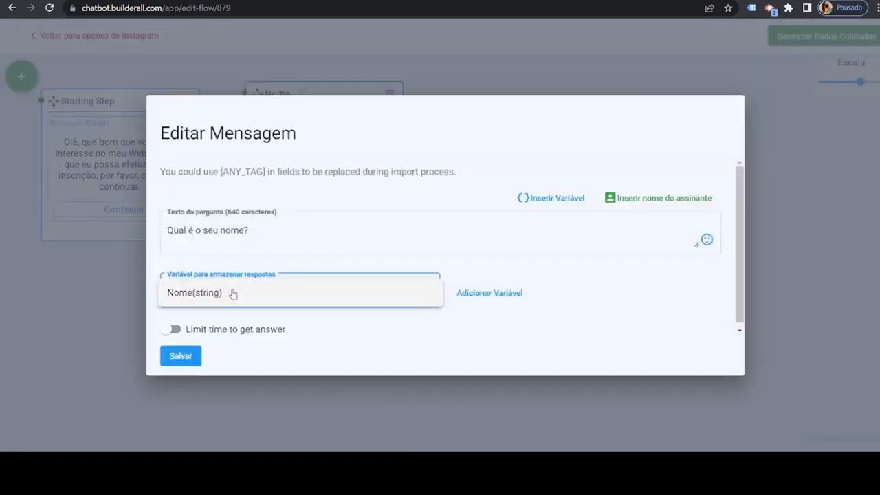
{"action": "left_click", "coordinate": [232, 292]}
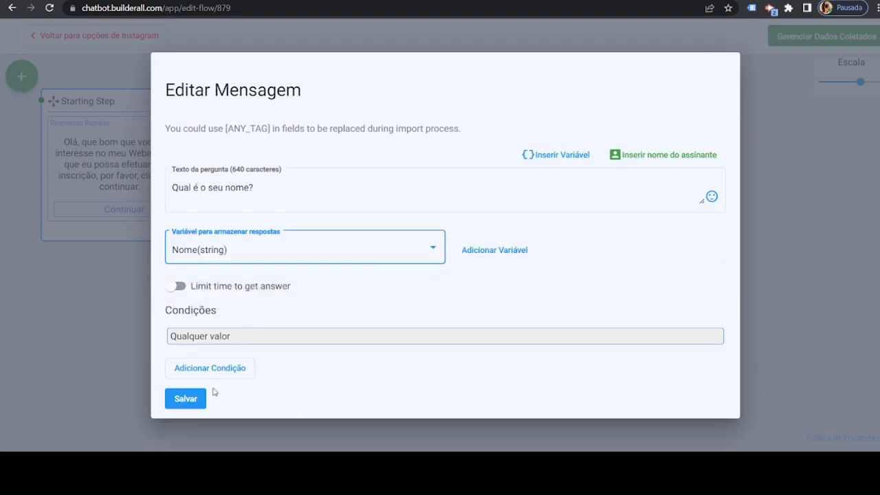
{"action": "left_click", "coordinate": [185, 405]}
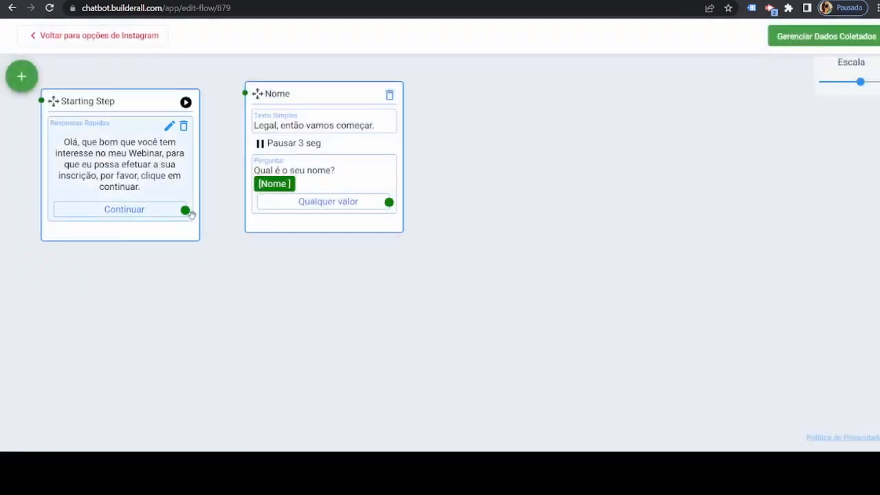
{"action": "left_click_drag", "start_coordinate": [186, 210], "coordinate": [247, 97]}
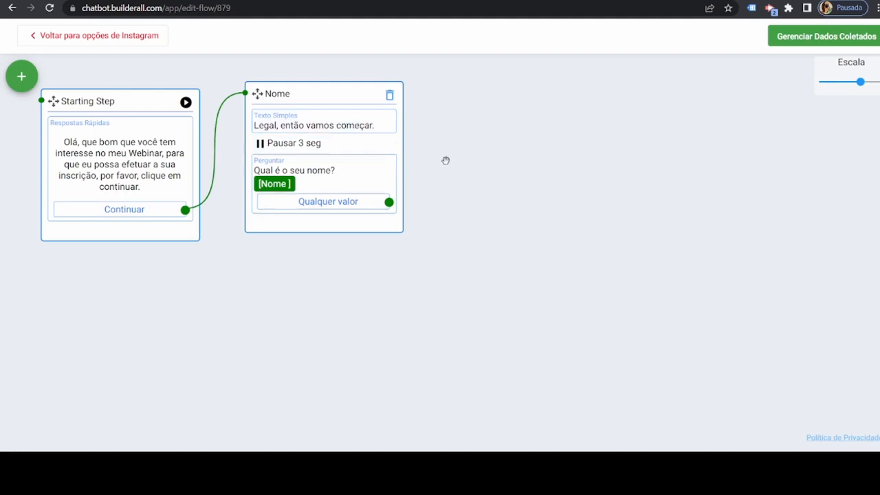
Create a new step named E-mail and place it beside the Nome step, on the side away from Starting Step.
{"action": "left_click", "coordinate": [30, 73]}
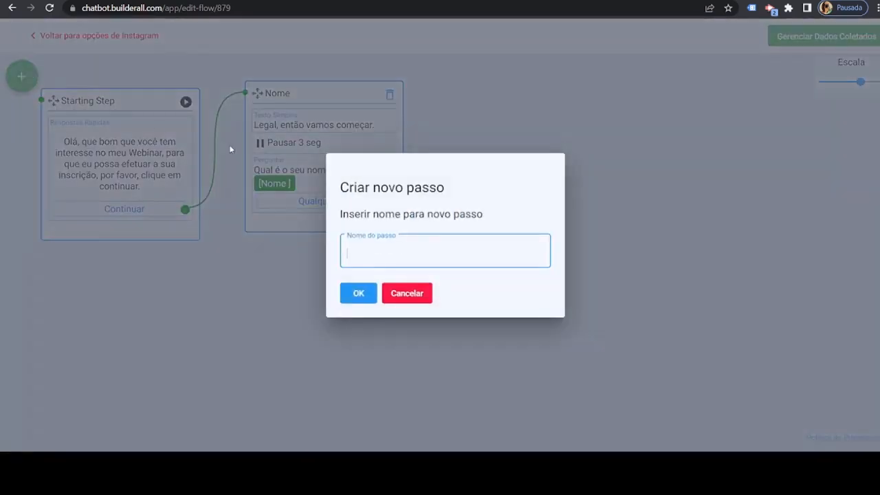
{"action": "type", "text": "E-mail"}
{"action": "left_click", "coordinate": [359, 293]}
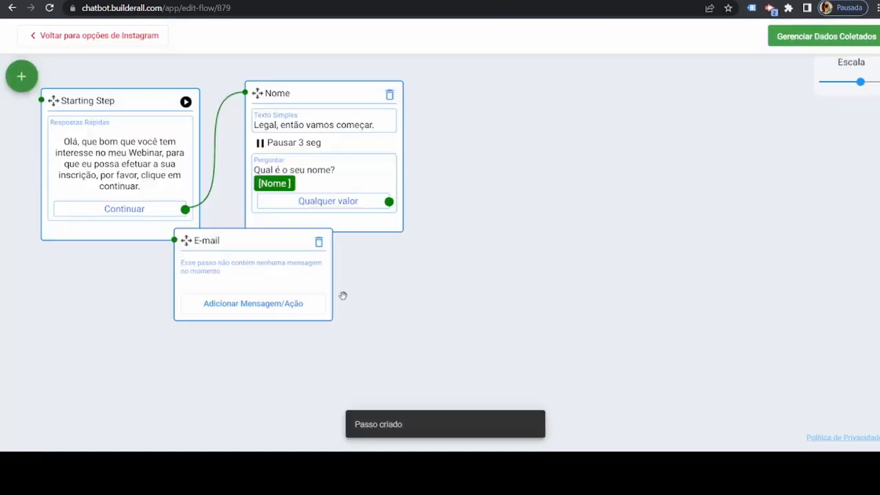
{"action": "left_click_drag", "start_coordinate": [199, 247], "coordinate": [453, 92]}
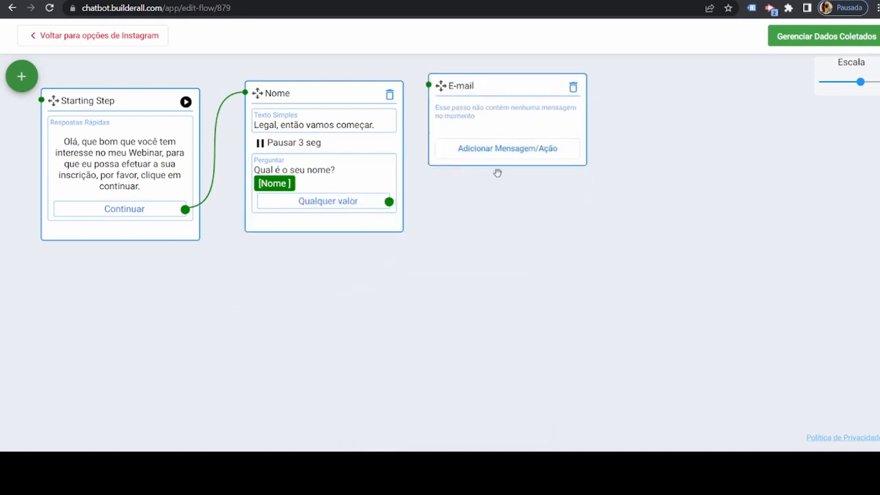
Add a Perguntar message to the E-mail step and replace its question text with an opening "Certo,".
{"action": "left_click", "coordinate": [489, 153]}
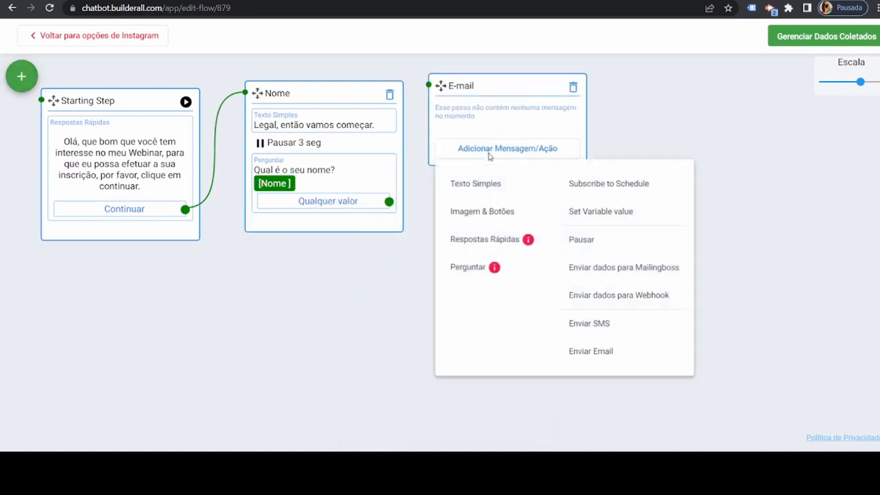
{"action": "left_click", "coordinate": [468, 270]}
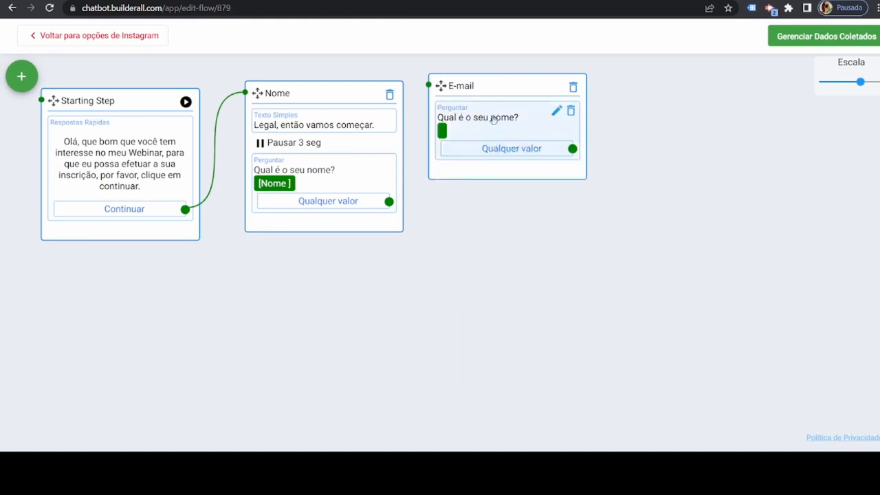
{"action": "left_click", "coordinate": [557, 112]}
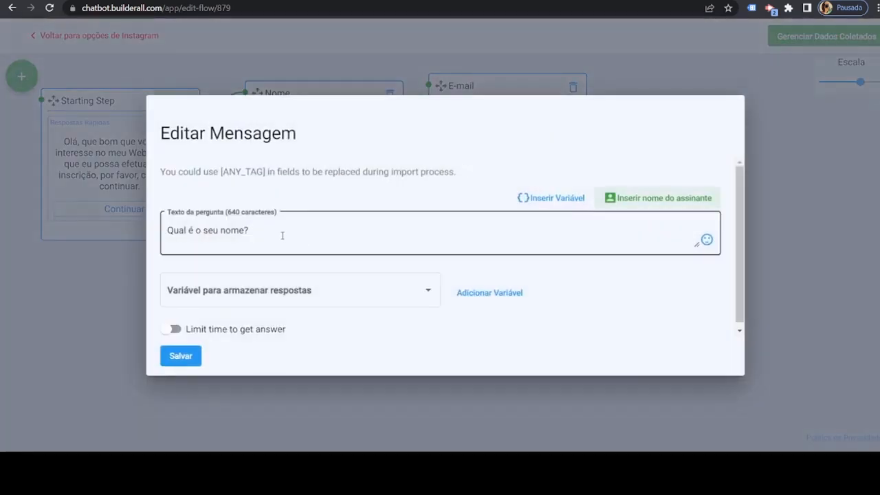
{"action": "left_click_drag", "start_coordinate": [282, 236], "coordinate": [161, 242]}
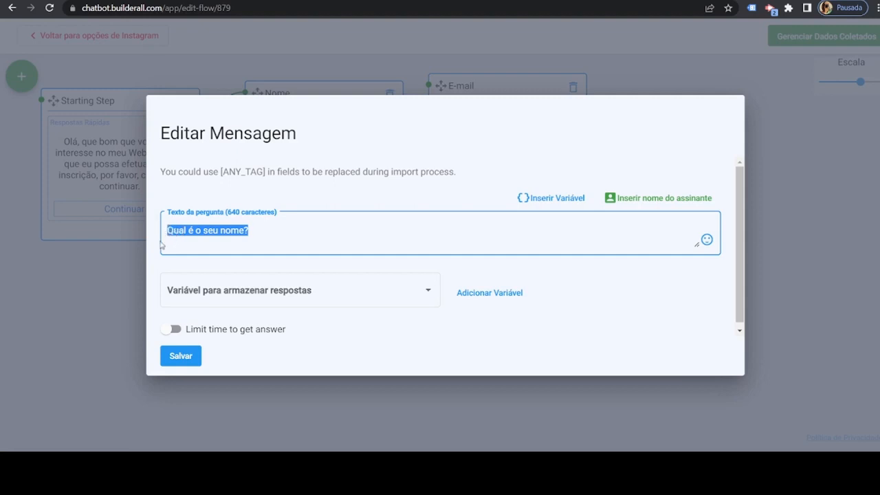
{"action": "type", "text": "Certo, (("}
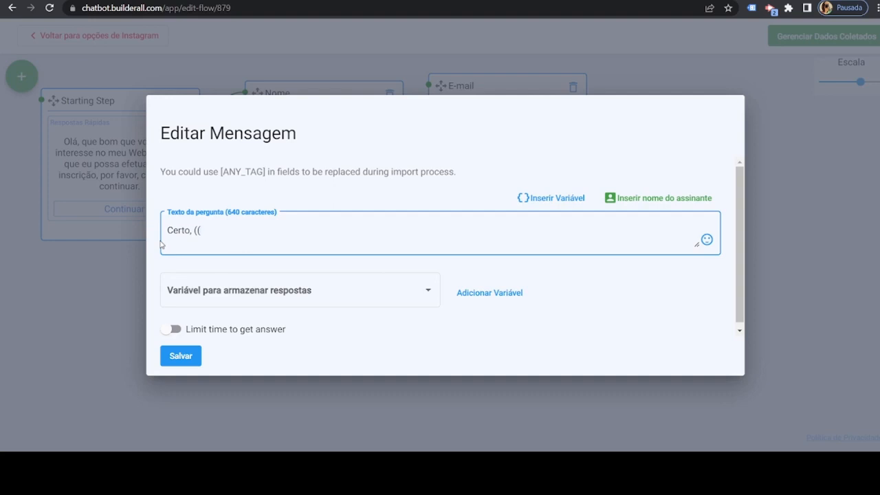
{"action": "left_click", "coordinate": [671, 202]}
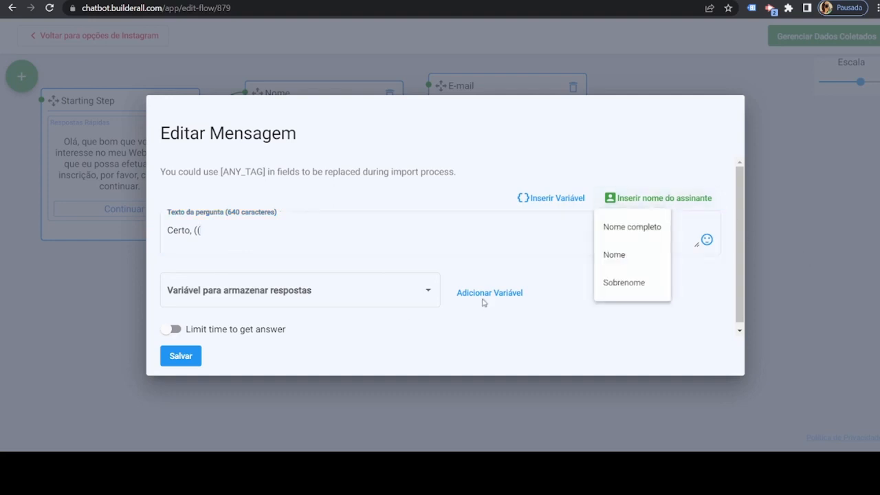
{"action": "left_click", "coordinate": [629, 256]}
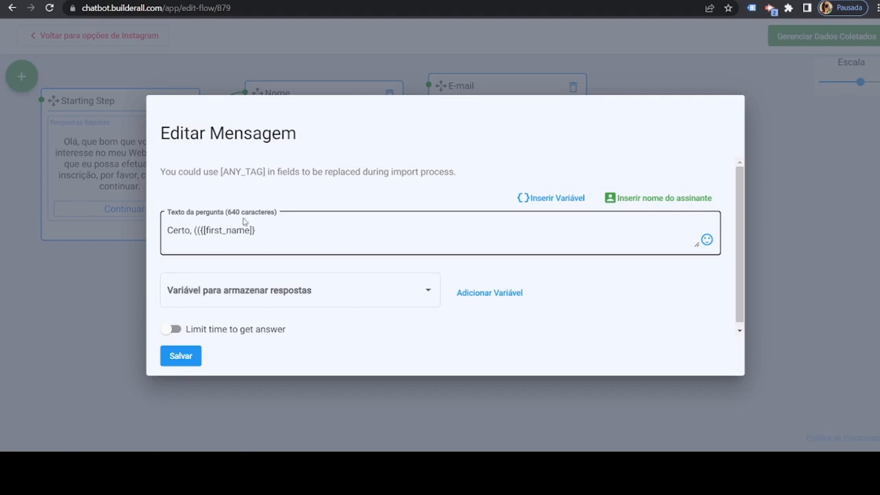
{"action": "left_click_drag", "start_coordinate": [274, 226], "coordinate": [207, 236]}
{"action": "left_click_drag", "start_coordinate": [183, 236], "coordinate": [192, 234]}
{"action": "key", "text": "BackSpace"}
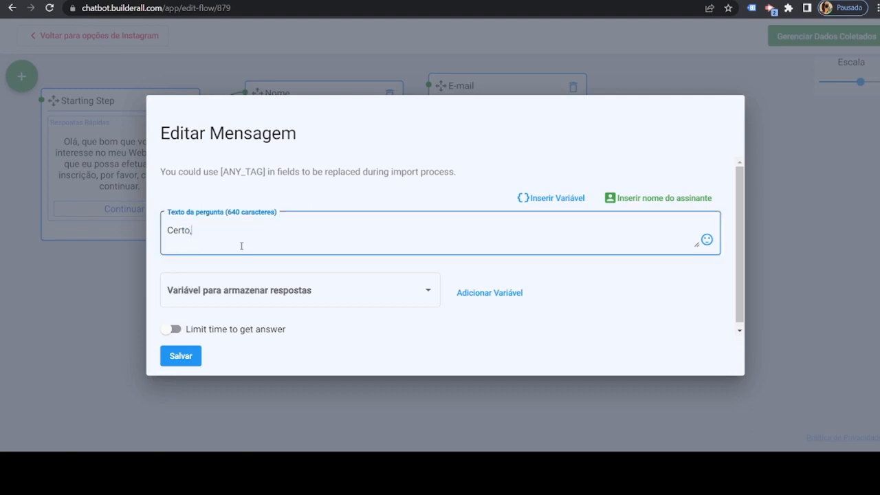
Insert the subscriber's Nome tag after "Certo," and complete the question with ", me diga agora qual é o seu E-mail.".
{"action": "left_click", "coordinate": [663, 199]}
{"action": "left_click", "coordinate": [636, 253]}
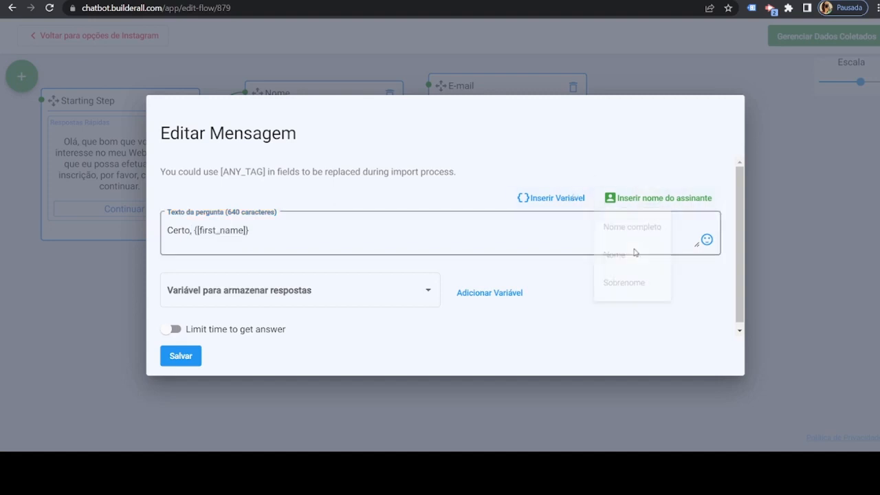
{"action": "left_click", "coordinate": [278, 234]}
{"action": "type", "text": ", "}
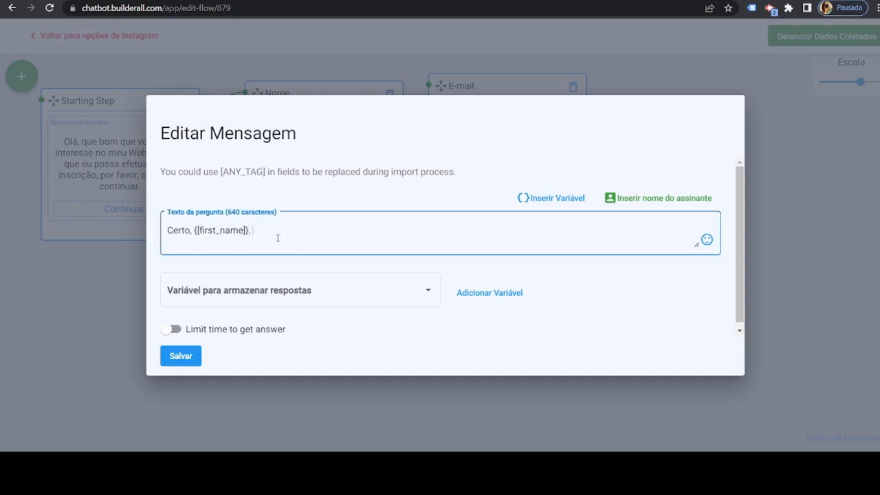
{"action": "type", "text": "me diga agora qual é o seu E-mail."}
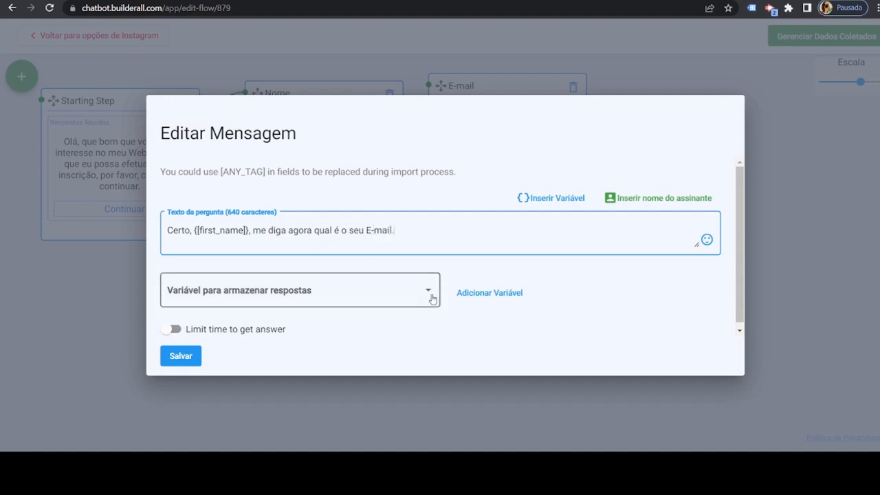
Create a variable named email of type Email for the question's answers, leaving its default value empty, and save it.
{"action": "left_click", "coordinate": [485, 295]}
{"action": "left_click_drag", "start_coordinate": [311, 190], "coordinate": [261, 199]}
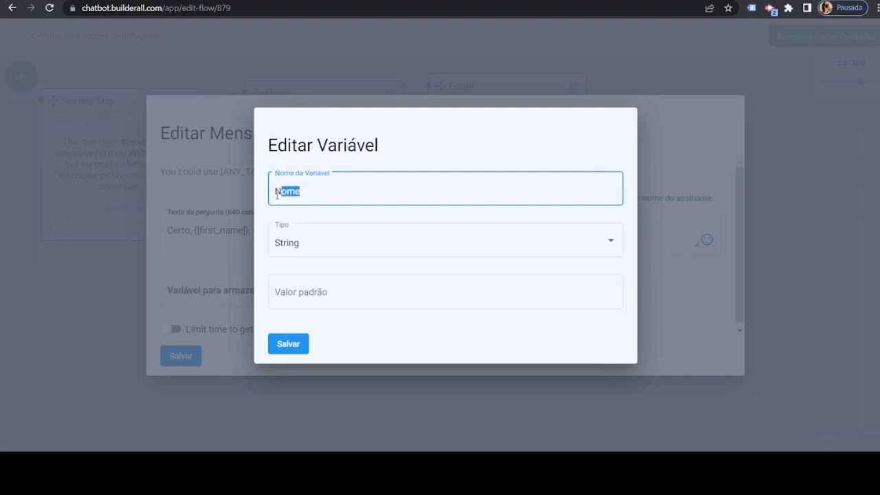
{"action": "type", "text": "emai"}
{"action": "key", "text": "BackSpace"}
{"action": "key", "text": "BackSpace"}
{"action": "type", "text": "mail"}
{"action": "left_click", "coordinate": [296, 240]}
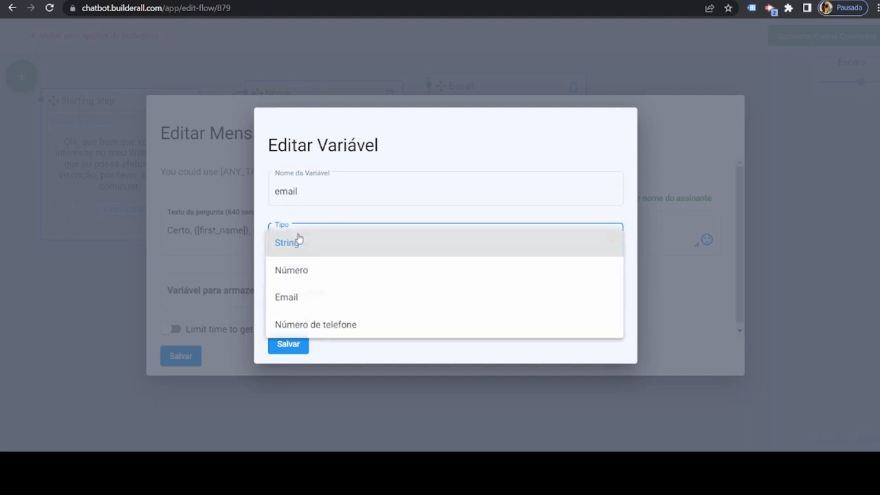
{"action": "left_click", "coordinate": [294, 295]}
{"action": "left_click", "coordinate": [316, 290]}
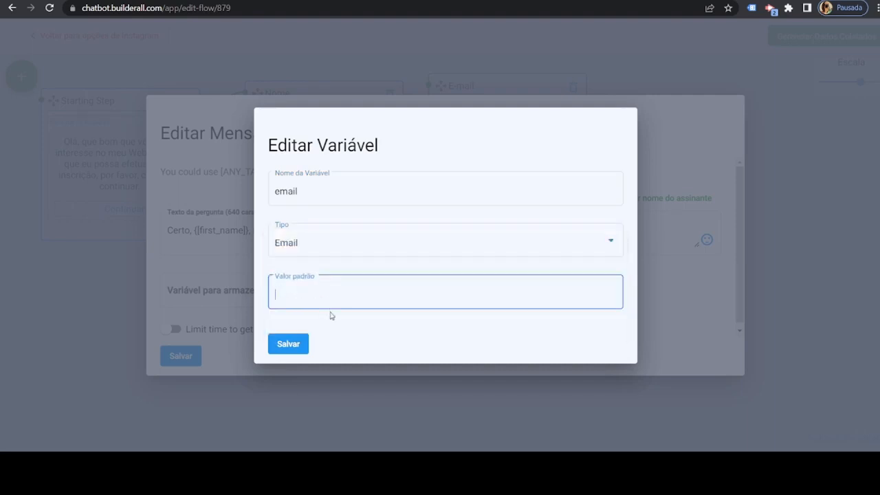
{"action": "left_click", "coordinate": [295, 351]}
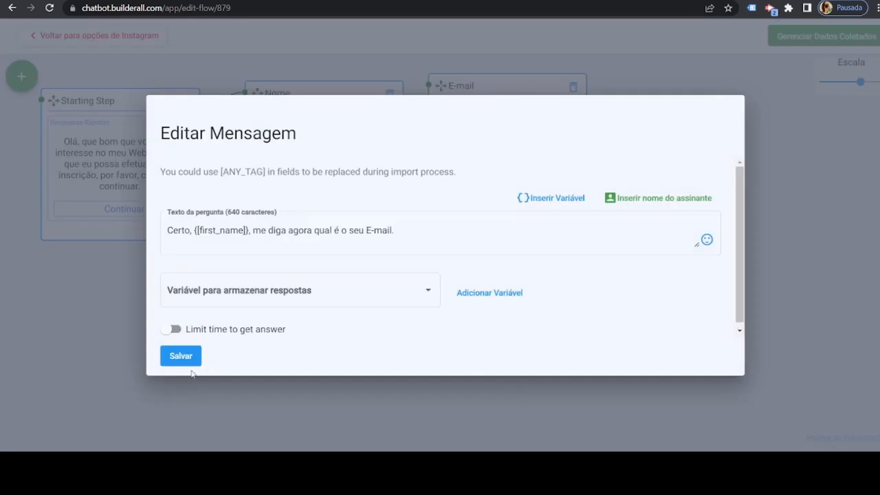
Try a 30-minute answer time limit with Starting Step, Nome and E-mail as fallback steps, and turn the limit off.
{"action": "left_click", "coordinate": [173, 329]}
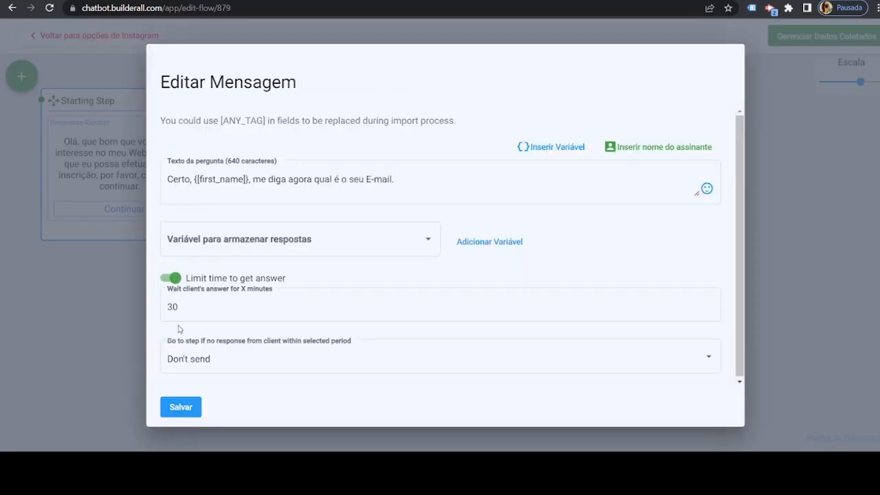
{"action": "left_click", "coordinate": [215, 306]}
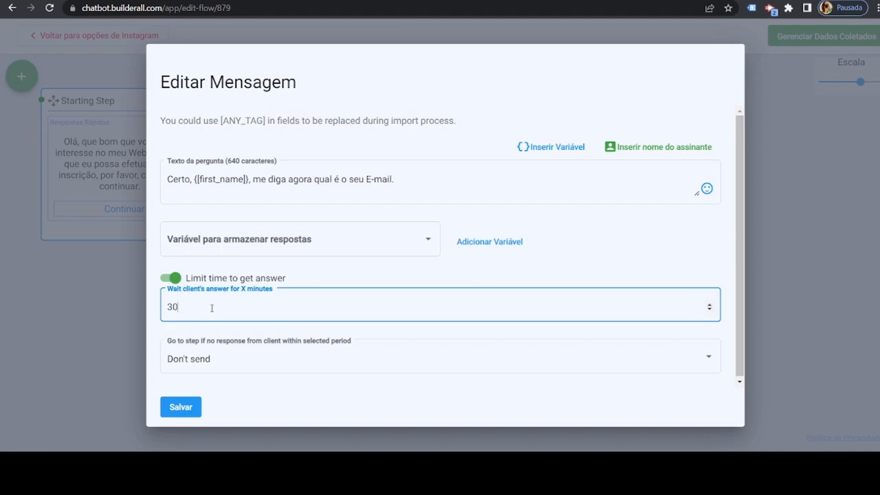
{"action": "left_click", "coordinate": [710, 309]}
{"action": "left_click", "coordinate": [710, 305]}
{"action": "left_click", "coordinate": [195, 358]}
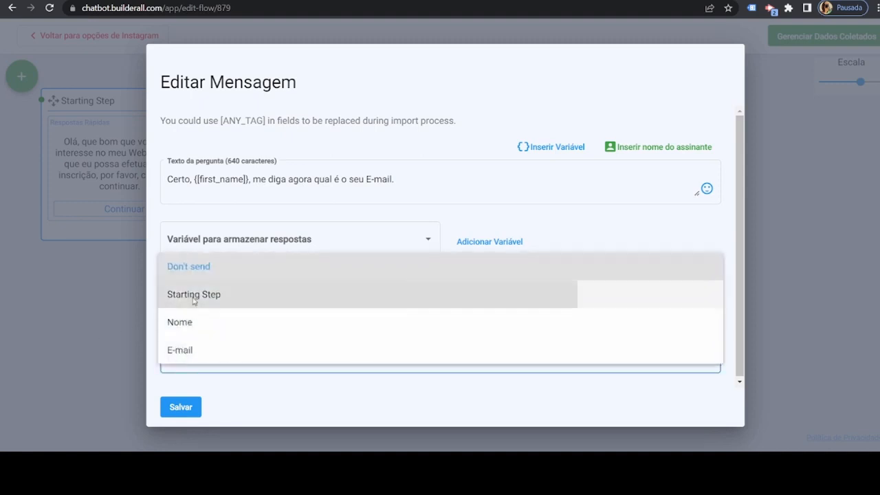
{"action": "left_click", "coordinate": [194, 294]}
{"action": "left_click", "coordinate": [203, 362]}
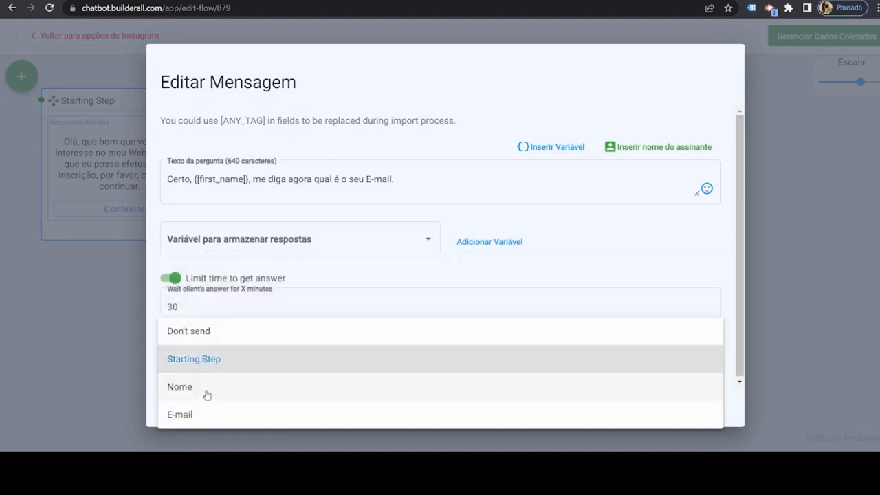
{"action": "left_click", "coordinate": [227, 333]}
{"action": "left_click", "coordinate": [200, 364]}
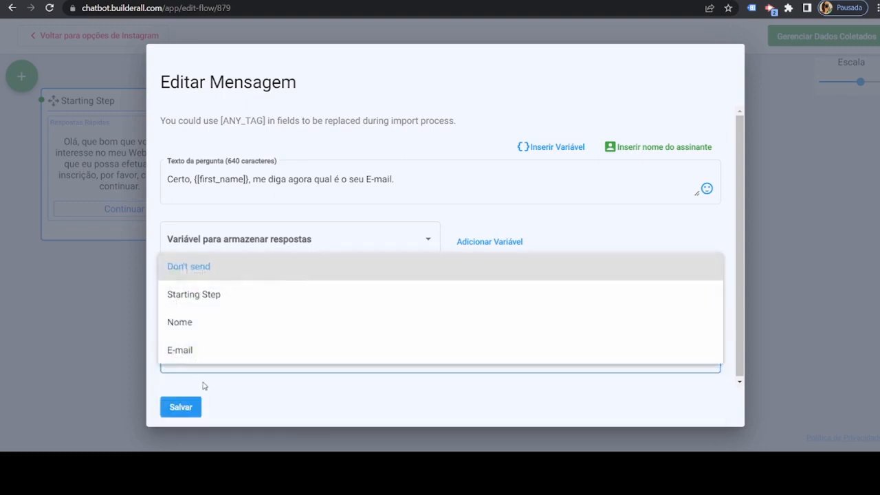
{"action": "left_click", "coordinate": [177, 322]}
{"action": "left_click", "coordinate": [196, 363]}
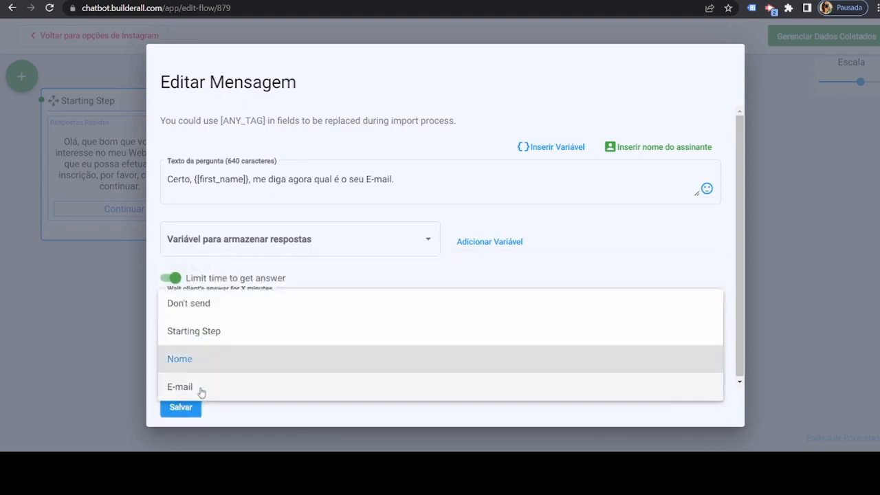
{"action": "left_click", "coordinate": [198, 389]}
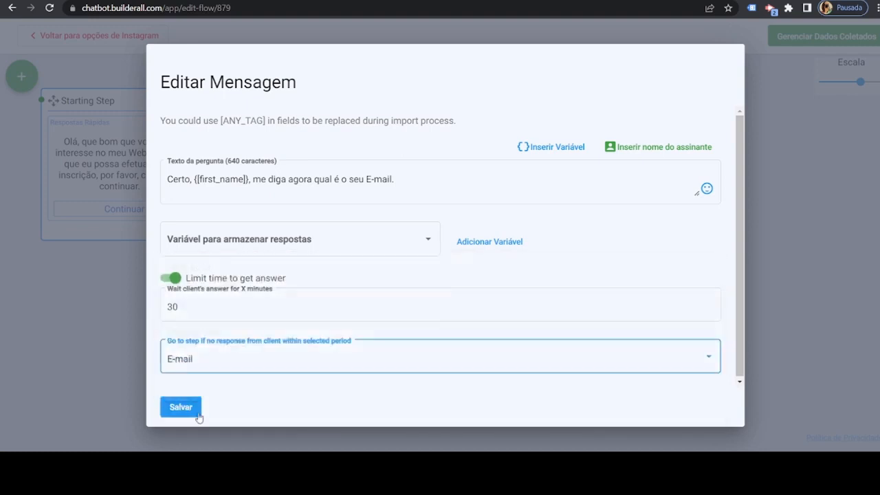
{"action": "left_click", "coordinate": [173, 278]}
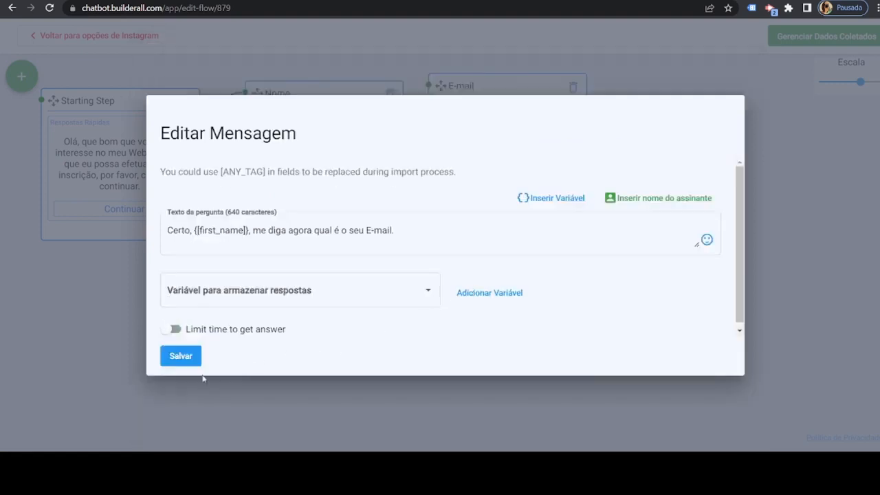
Save the e-mail question and connect the Nome step's Qualquer valor output to the E-mail step.
{"action": "left_click", "coordinate": [182, 357]}
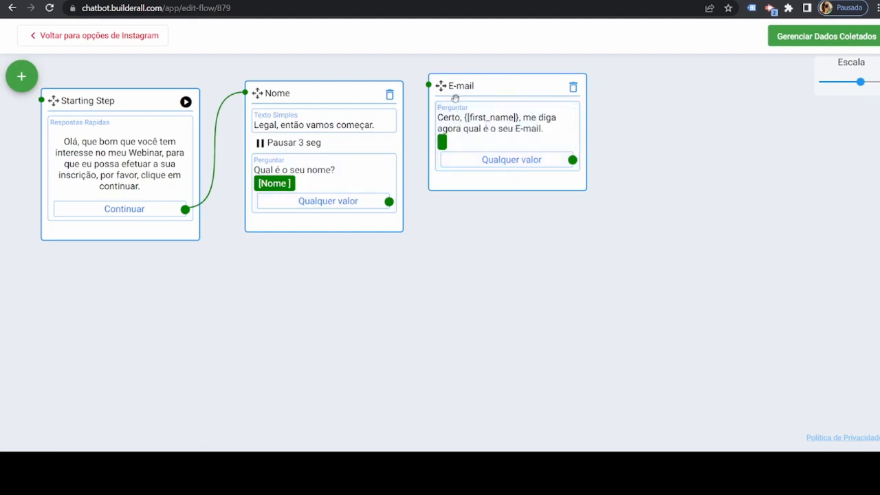
{"action": "mouse_move", "coordinate": [389, 201]}
{"action": "left_mouse_down"}
{"action": "mouse_move", "coordinate": [412, 189]}
{"action": "mouse_move", "coordinate": [429, 85]}
{"action": "left_mouse_up"}
Create a new step named Telefone in the flow.
{"action": "left_click", "coordinate": [22, 75]}
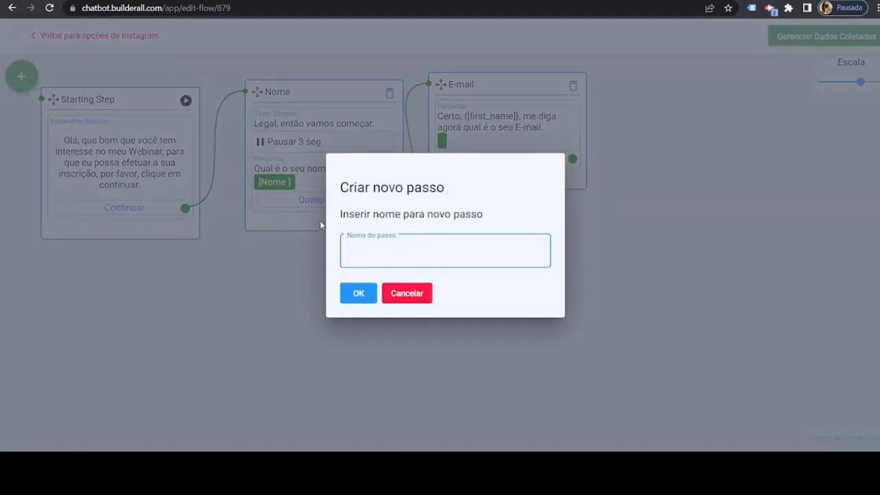
{"action": "type", "text": "Telefone"}
{"action": "left_click", "coordinate": [359, 295]}
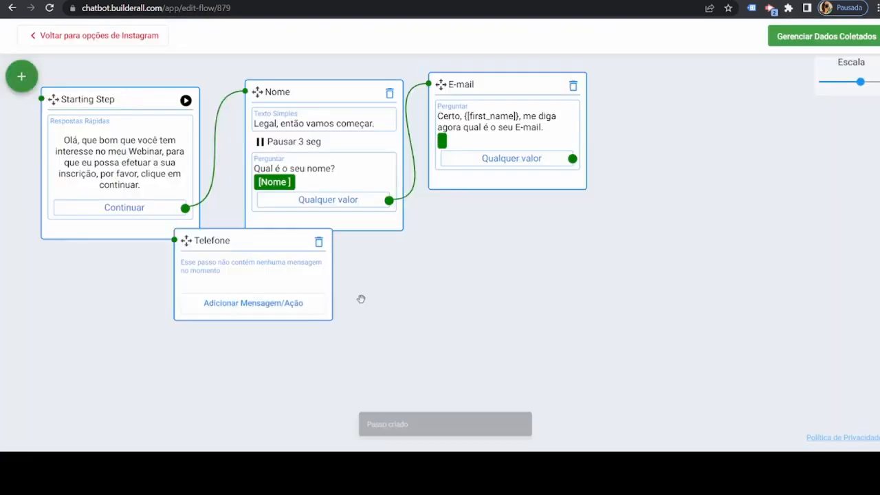
Add a Pausar action followed by a Perguntar message to the Telefone step.
{"action": "left_click", "coordinate": [258, 301]}
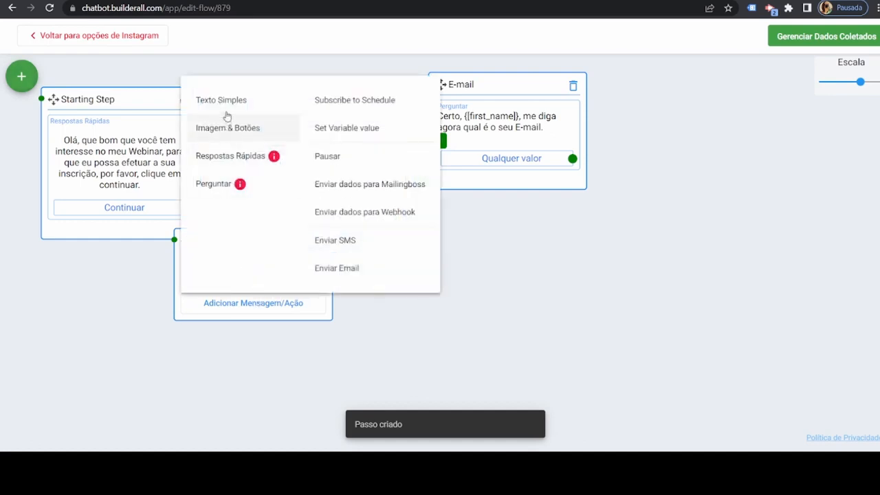
{"action": "left_click", "coordinate": [318, 158]}
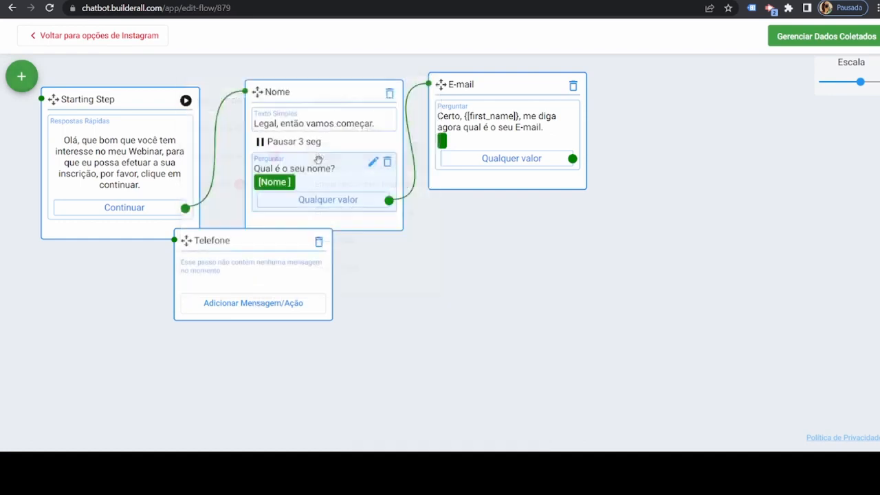
{"action": "left_click", "coordinate": [251, 301]}
{"action": "left_click", "coordinate": [212, 177]}
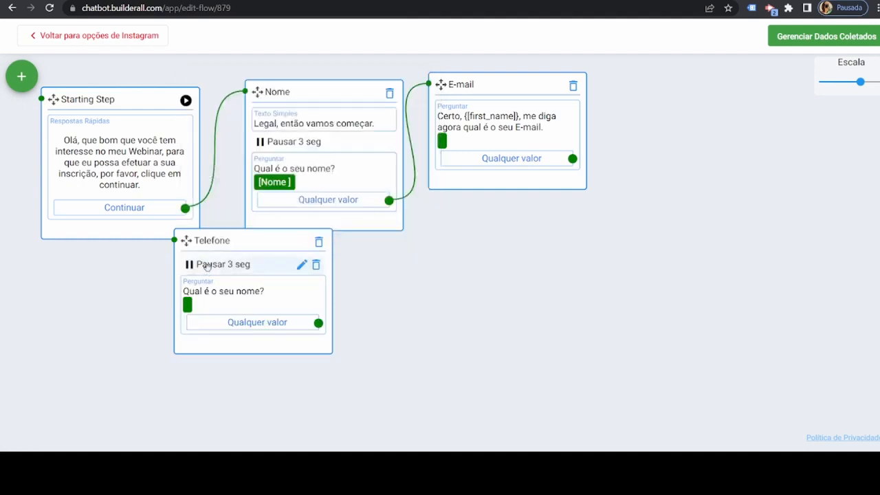
Replace the Telefone step's question text with "Legal," followed by the subscriber's first-name placeholder.
{"action": "left_click", "coordinate": [297, 286]}
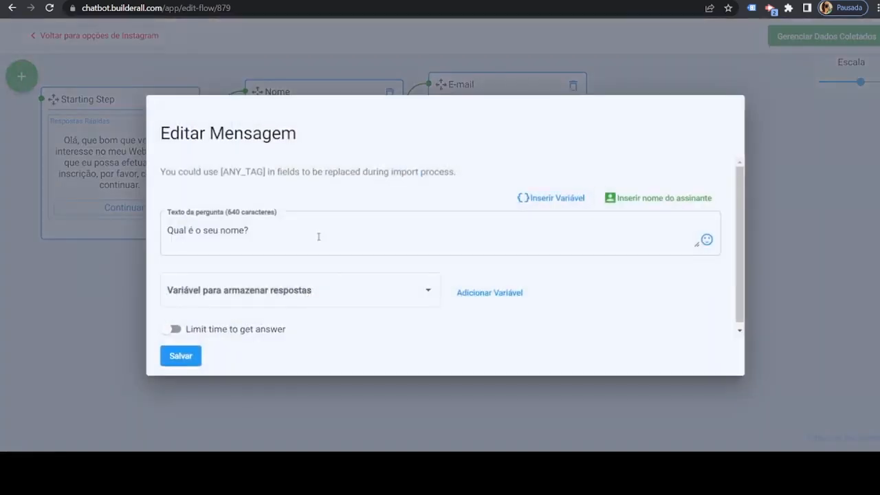
{"action": "left_click_drag", "start_coordinate": [275, 238], "coordinate": [169, 237]}
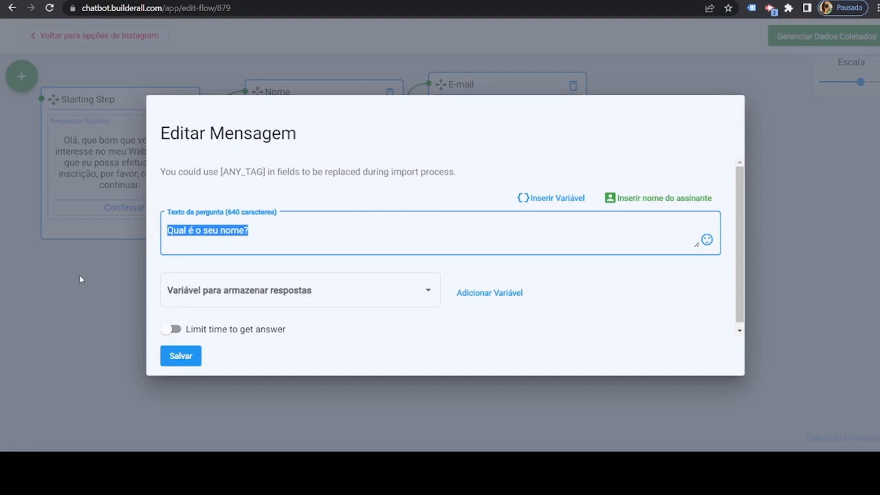
{"action": "type", "text": "Legal,"}
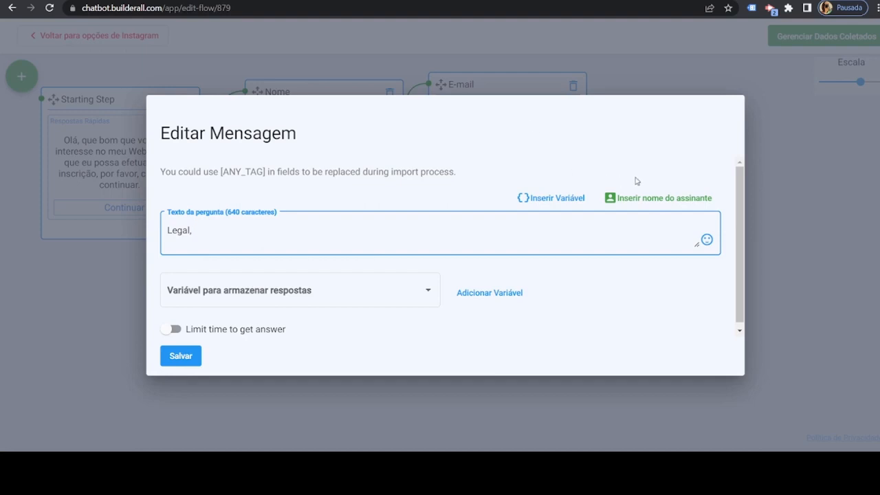
{"action": "left_click", "coordinate": [636, 200]}
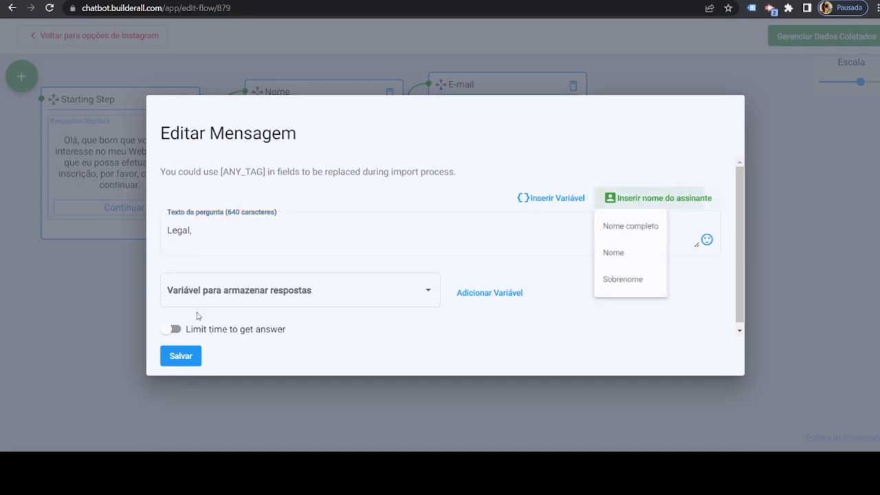
{"action": "left_click", "coordinate": [619, 257]}
{"action": "left_click", "coordinate": [306, 245]}
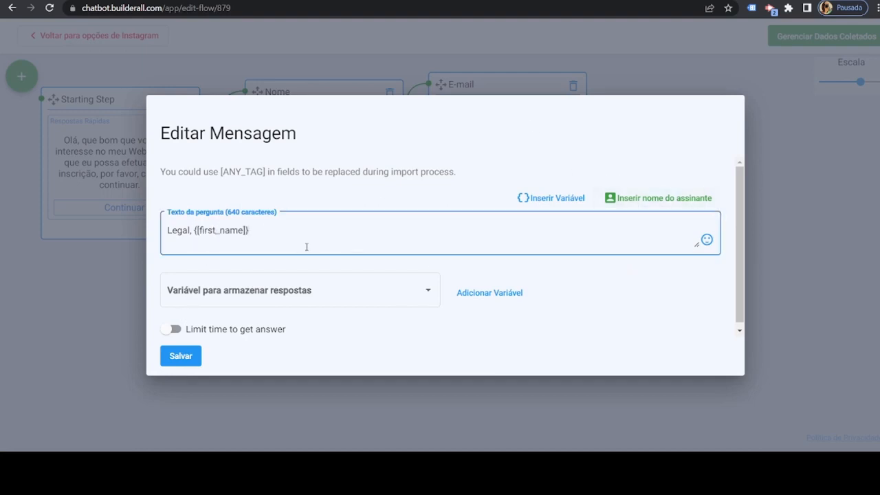
Continue the phone question with ", me informe seu telefone para concluir a sua inscrição," after the name placeholder.
{"action": "type", "text": ", me informe seu telefone para conc"}
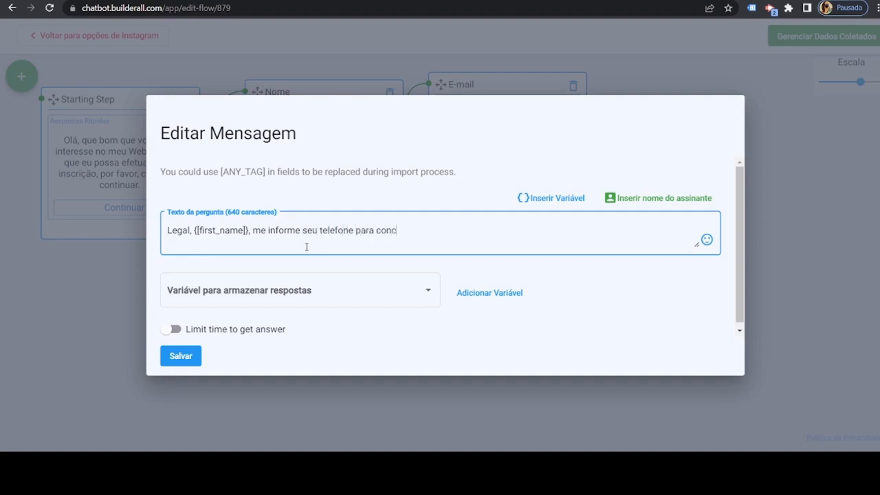
{"action": "type", "text": "luir esse"}
{"action": "key", "text": "BackSpace"}
{"action": "key", "text": "BackSpace"}
{"action": "key", "text": "BackSpace"}
{"action": "key", "text": "BackSpace"}
{"action": "type", "text": "a sua inscrição,"}
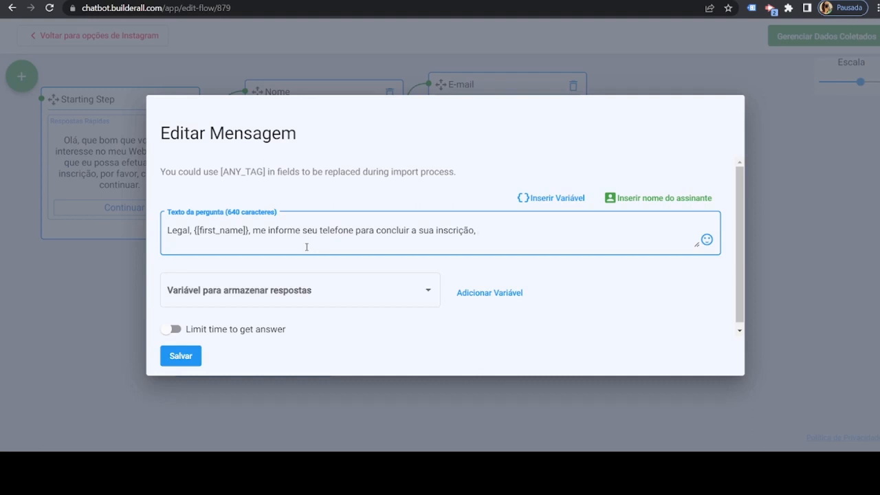
Finish the question with "lembre-se de informar um telefone com a seguinte configuração" and a sample phone number in country-and-area-code format.
{"action": "type", "text": "lembre-se de informa"}
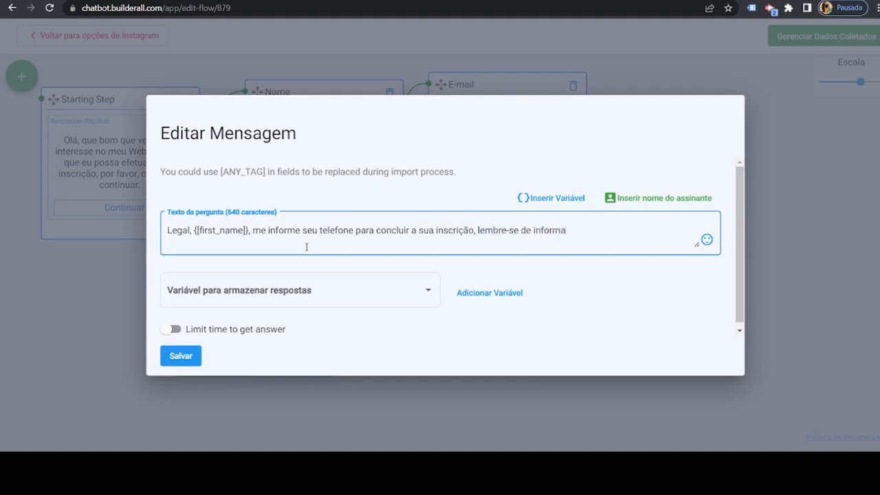
{"action": "type", "text": "r um telef"}
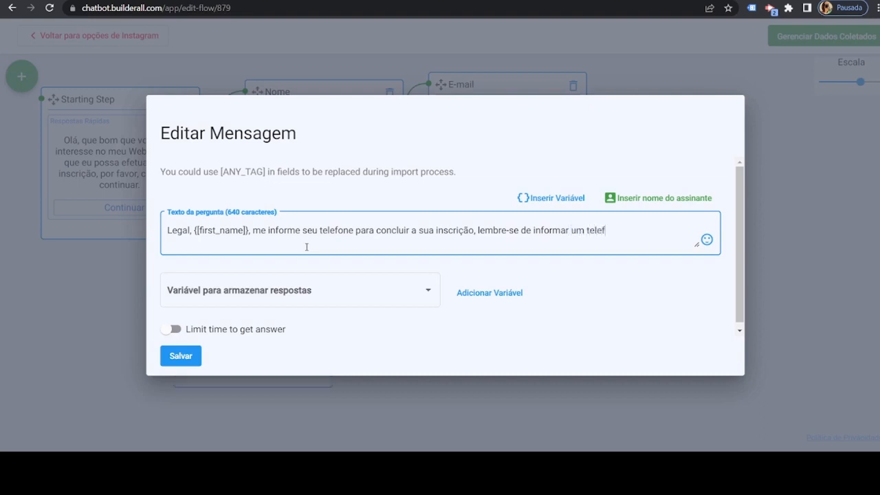
{"action": "type", "text": "one com a seguinte configura"}
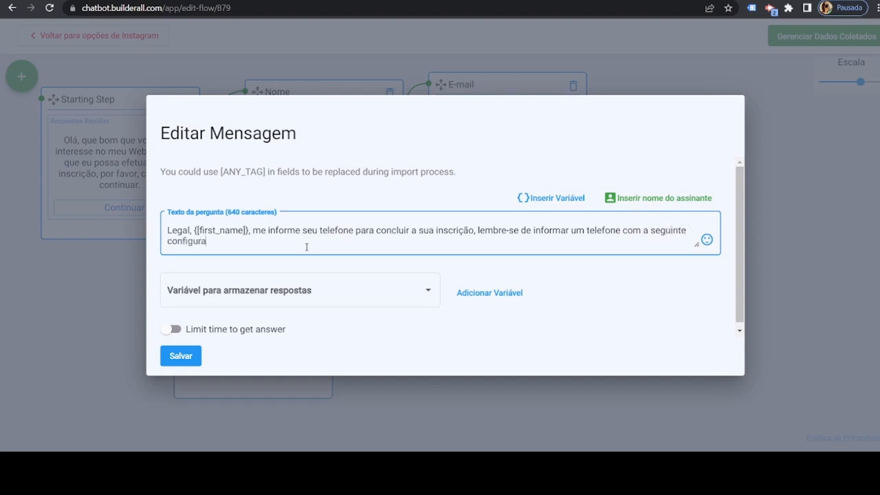
{"action": "type", "text": "ção 55119999"}
{"action": "type", "text": "9 9999."}
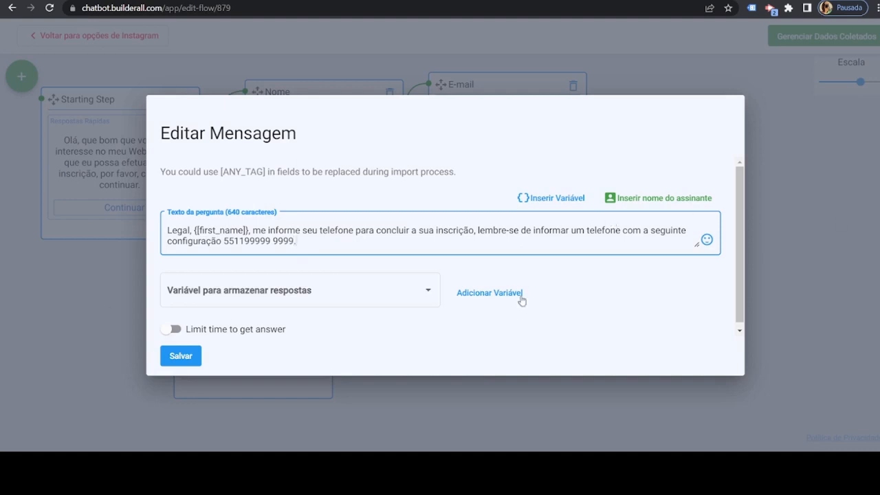
Create a variable named telefone of type Número de telefone and save it.
{"action": "left_click", "coordinate": [474, 294]}
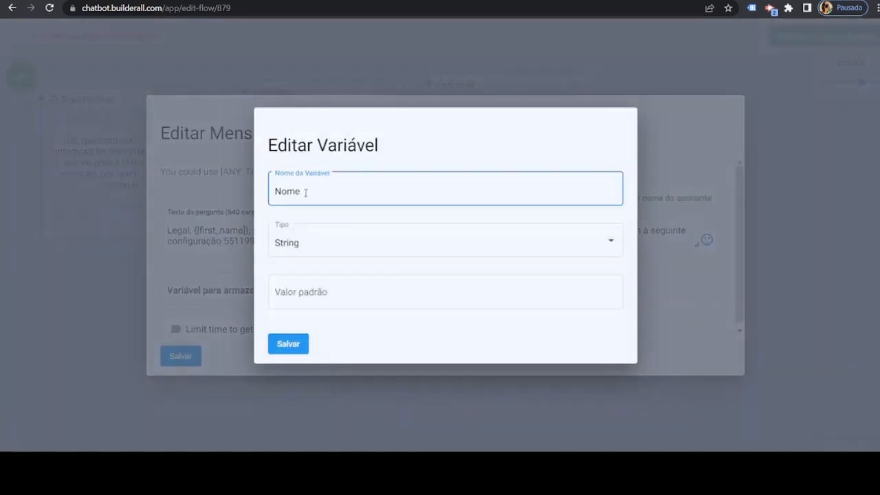
{"action": "left_click_drag", "start_coordinate": [309, 191], "coordinate": [245, 197]}
{"action": "type", "text": "telefone"}
{"action": "left_click", "coordinate": [330, 256]}
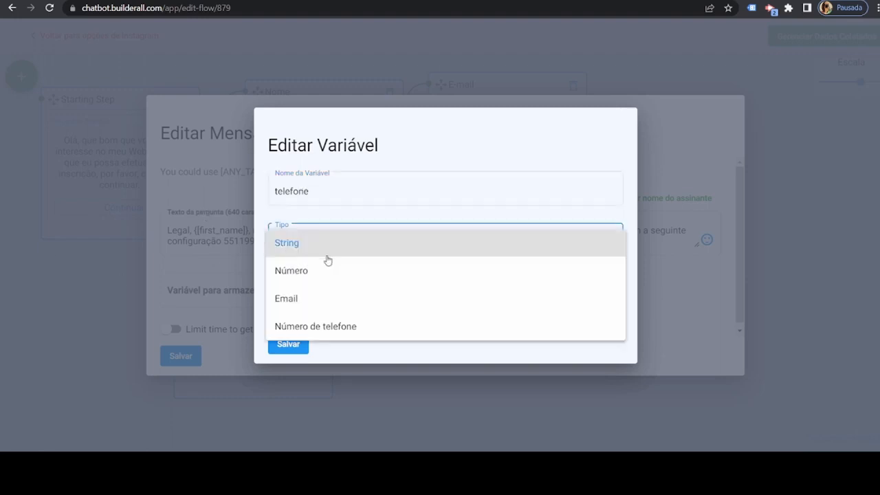
{"action": "left_click", "coordinate": [292, 322]}
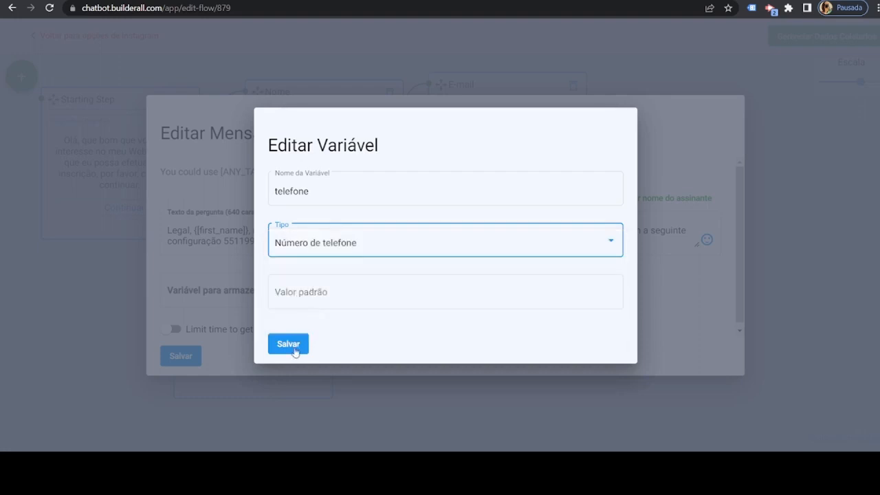
{"action": "left_click", "coordinate": [269, 349]}
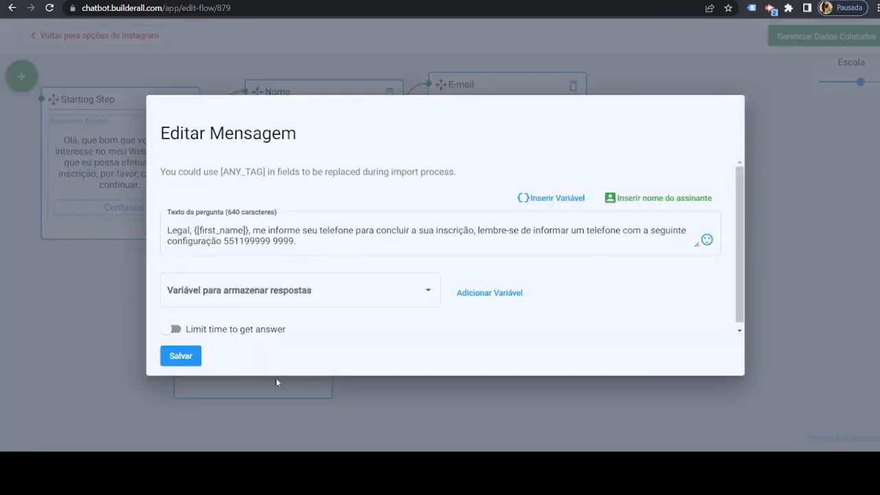
Store the phone question's answers in the telefone(phone) variable.
{"action": "left_click", "coordinate": [260, 298]}
{"action": "left_click", "coordinate": [206, 348]}
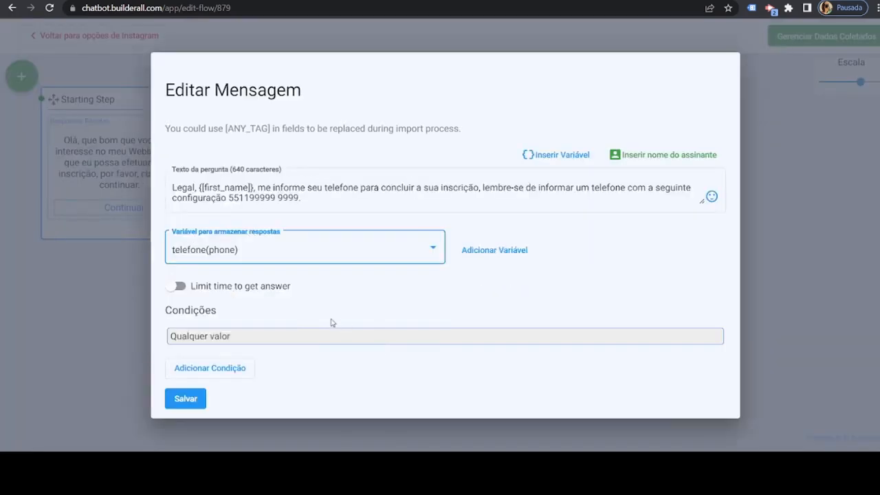
{"action": "left_click", "coordinate": [288, 331]}
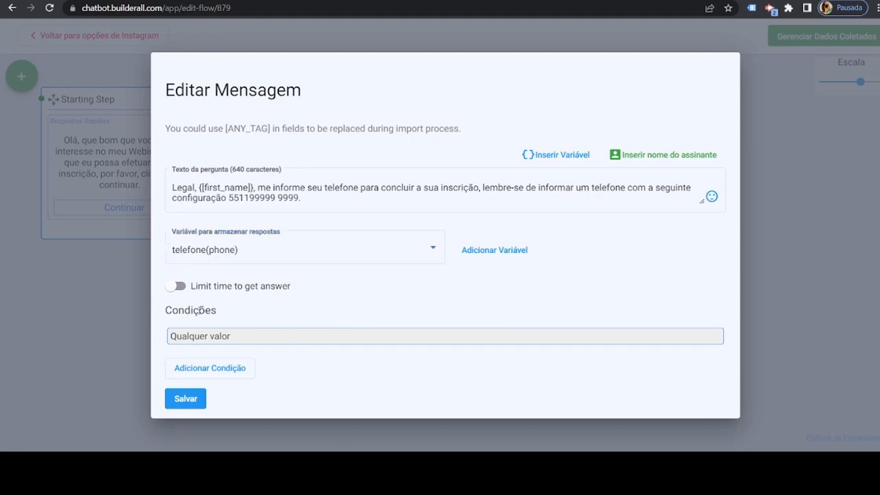
{"action": "left_click", "coordinate": [252, 203]}
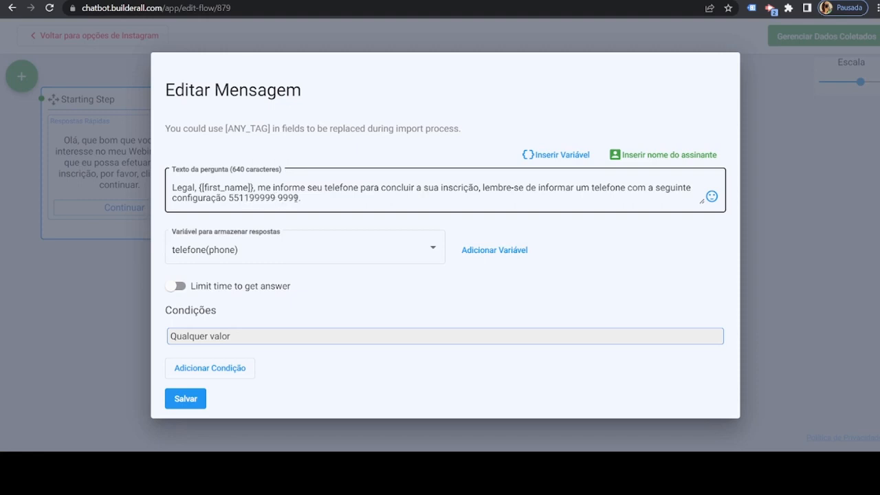
{"action": "left_click", "coordinate": [302, 198]}
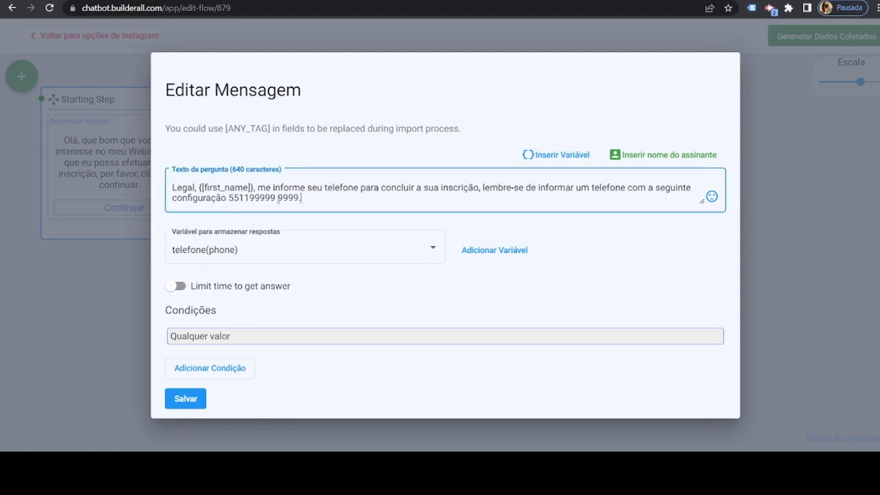
Add a Número de telefone Válido condition to the phone question and save the message.
{"action": "left_click", "coordinate": [260, 335]}
{"action": "left_click", "coordinate": [236, 372]}
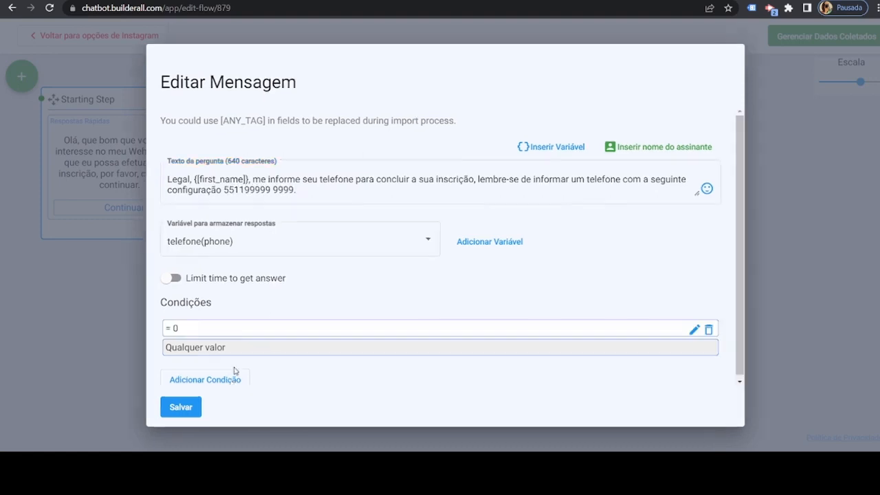
{"action": "left_click", "coordinate": [389, 239]}
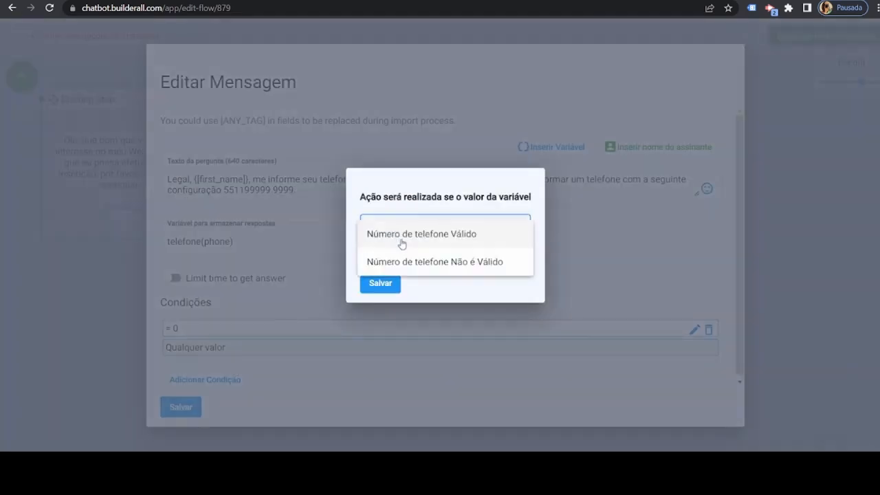
{"action": "left_click", "coordinate": [403, 237]}
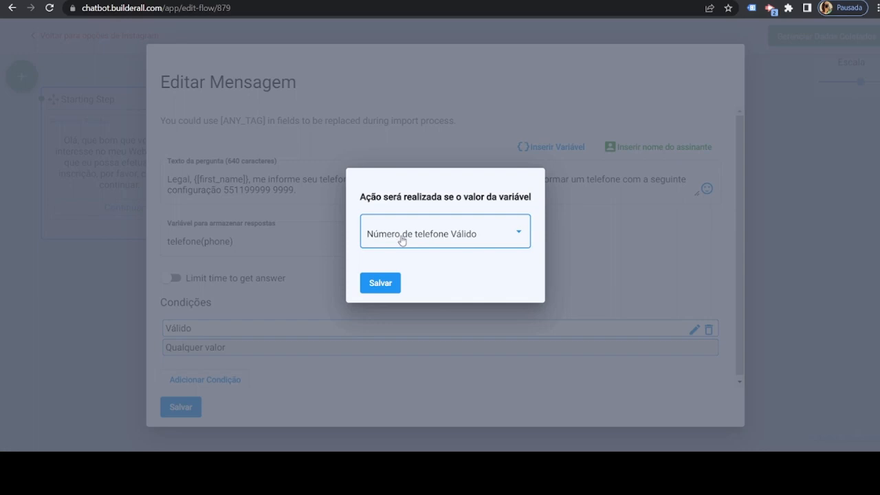
{"action": "left_click", "coordinate": [386, 282]}
{"action": "left_click", "coordinate": [695, 327]}
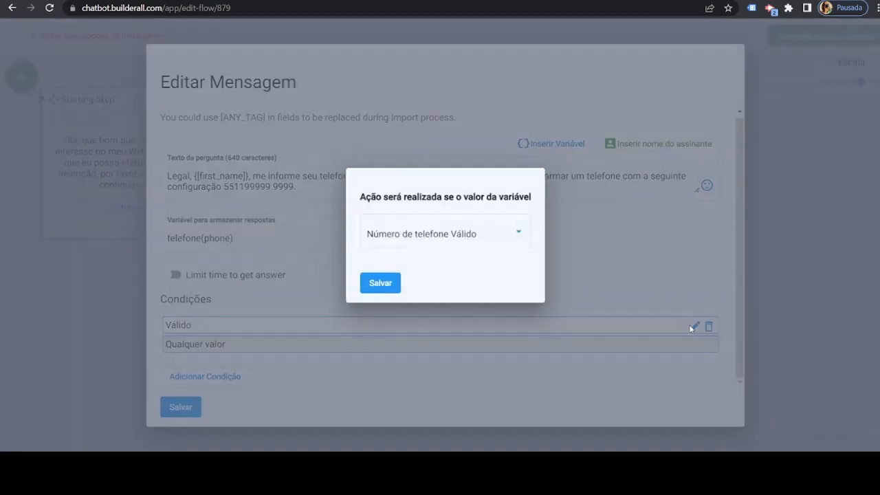
{"action": "left_click", "coordinate": [386, 289]}
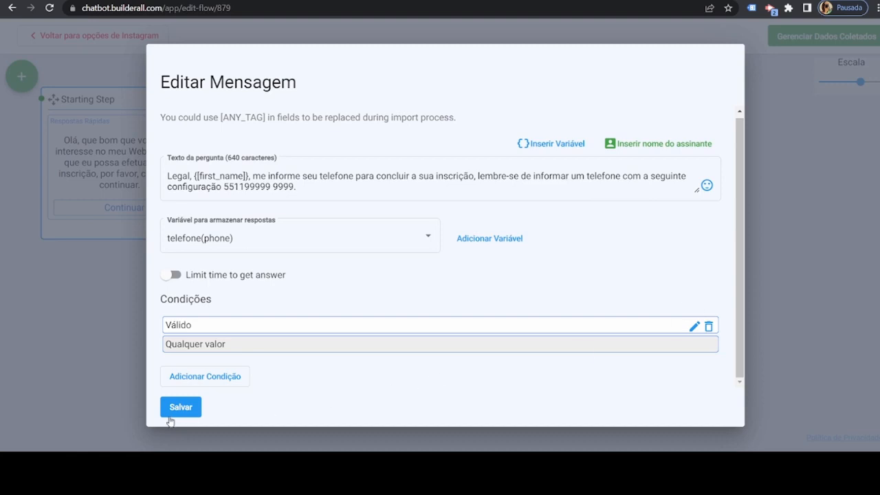
{"action": "left_click", "coordinate": [193, 406]}
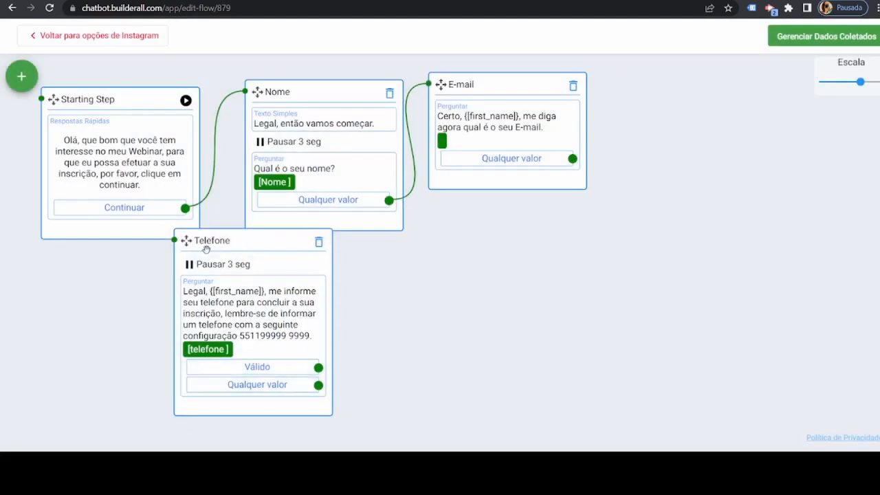
Place the Telefone step beside the E-mail step and connect E-mail's Qualquer valor output to it.
{"action": "left_click_drag", "start_coordinate": [186, 241], "coordinate": [654, 90]}
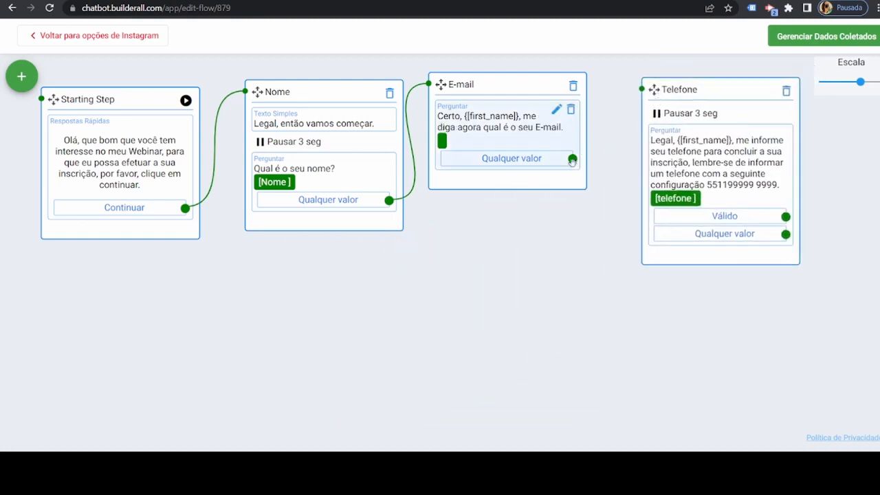
{"action": "left_click_drag", "start_coordinate": [571, 158], "coordinate": [642, 91]}
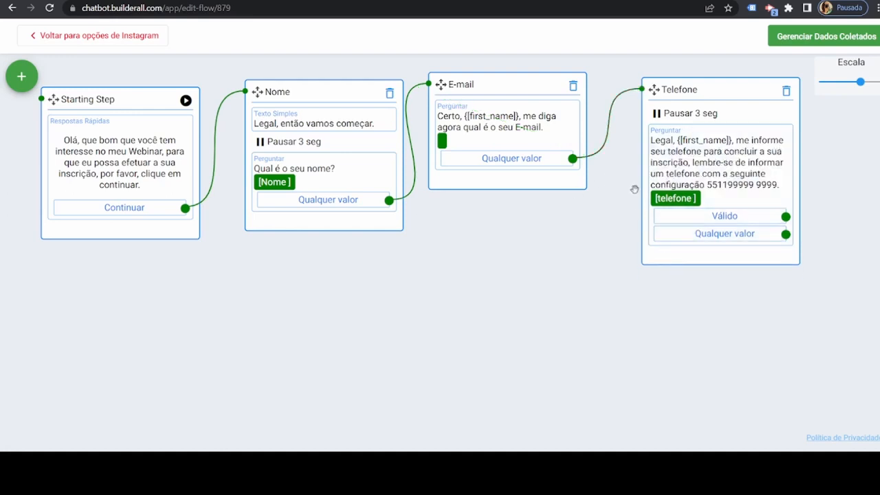
Create a new step named Finalização in the flow.
{"action": "left_click", "coordinate": [21, 77]}
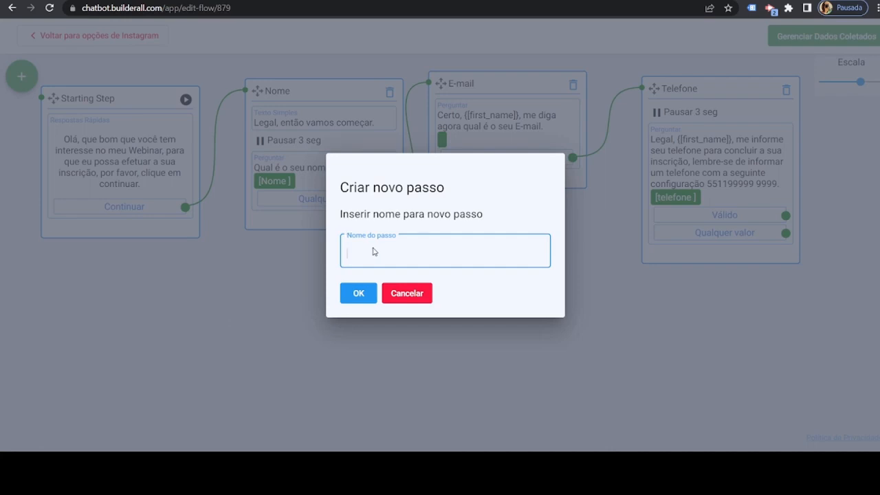
{"action": "left_click", "coordinate": [374, 250]}
{"action": "type", "text": "Finalização"}
{"action": "left_click", "coordinate": [358, 293]}
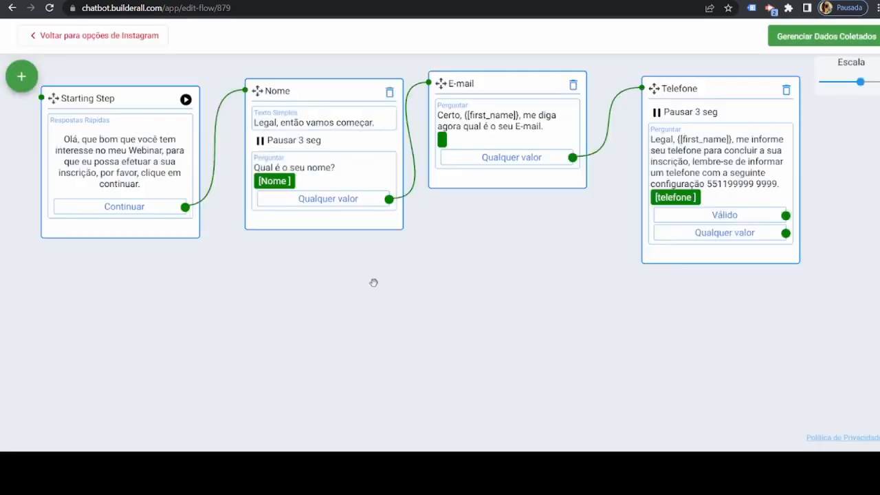
Add a Pausar action followed by a Texto Simples message to the Finalização step.
{"action": "left_click", "coordinate": [250, 304]}
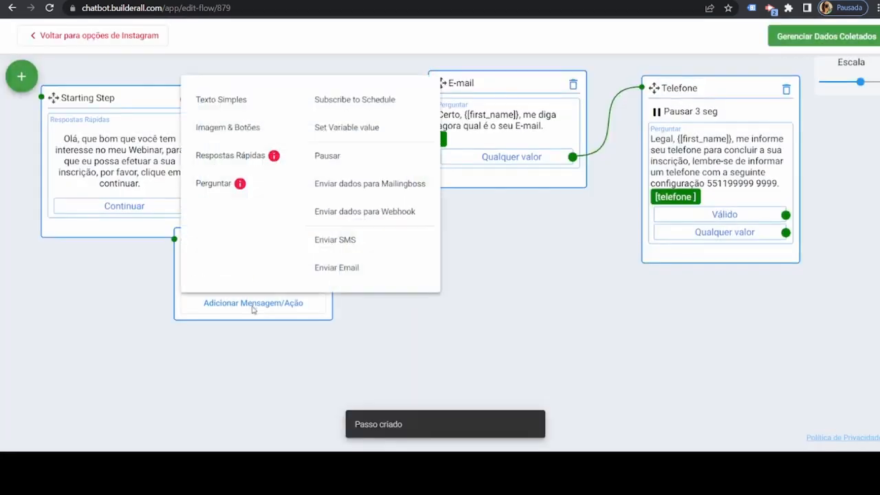
{"action": "left_click", "coordinate": [318, 169]}
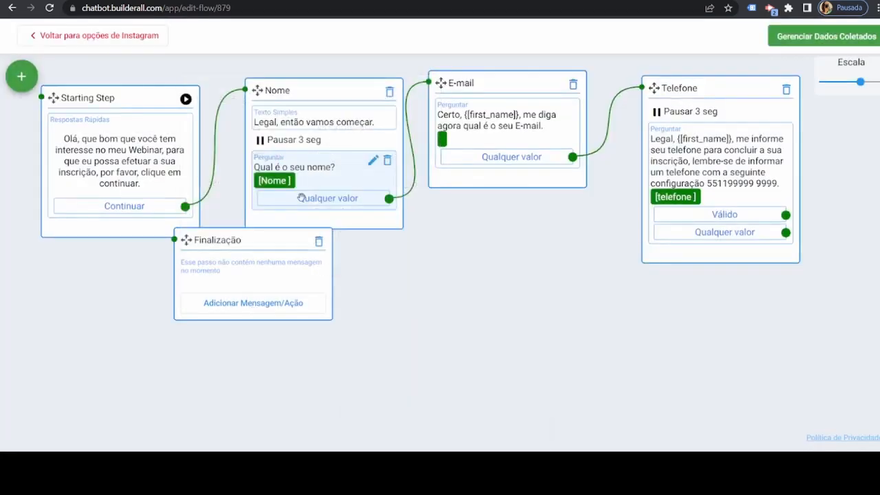
{"action": "left_click", "coordinate": [238, 303]}
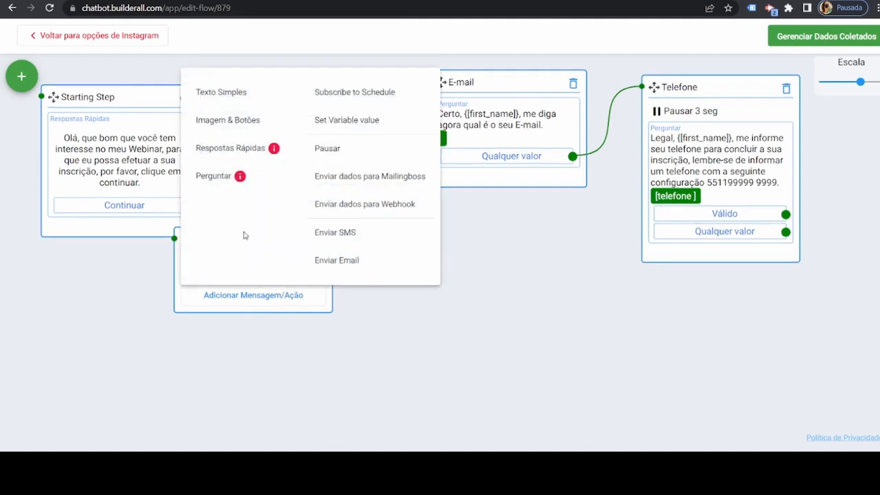
{"action": "left_click", "coordinate": [236, 91]}
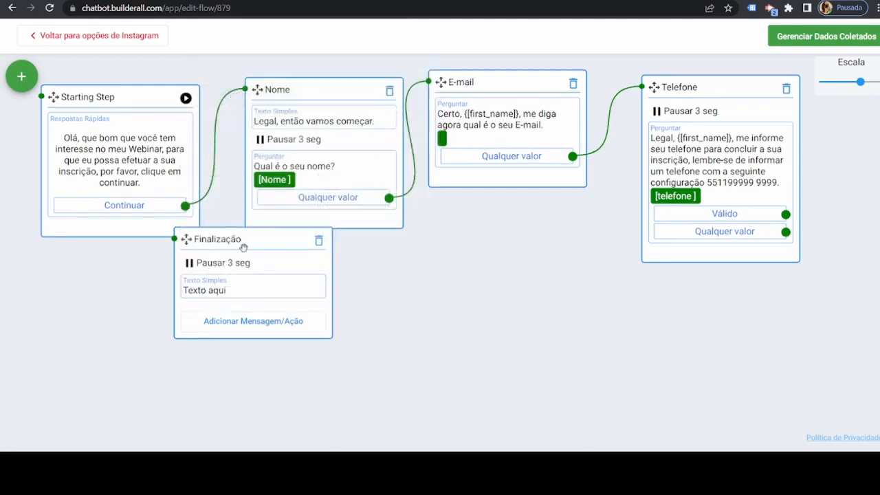
Replace the Finalização step's placeholder text with "Obrigada, " followed by the subscriber's Nome variable.
{"action": "left_click", "coordinate": [301, 284]}
{"action": "left_click_drag", "start_coordinate": [345, 255], "coordinate": [216, 274]}
{"action": "type", "text": "O"}
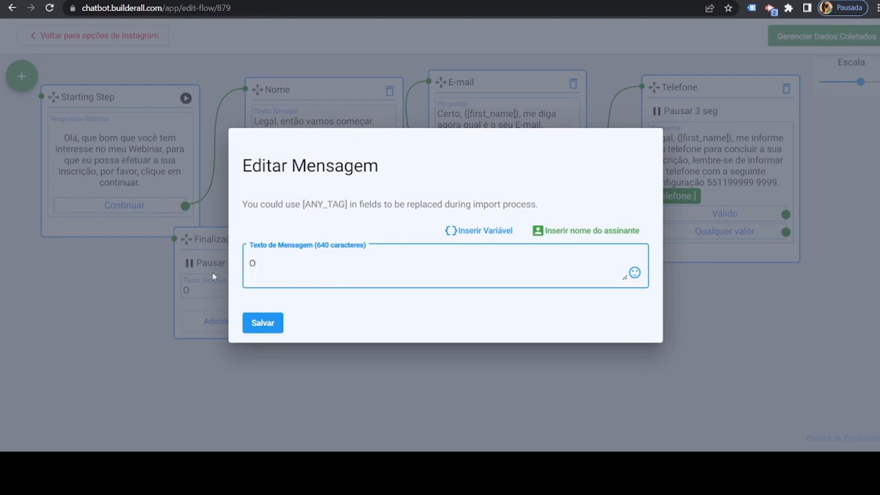
{"action": "type", "text": "brigada,"}
{"action": "left_click", "coordinate": [583, 231]}
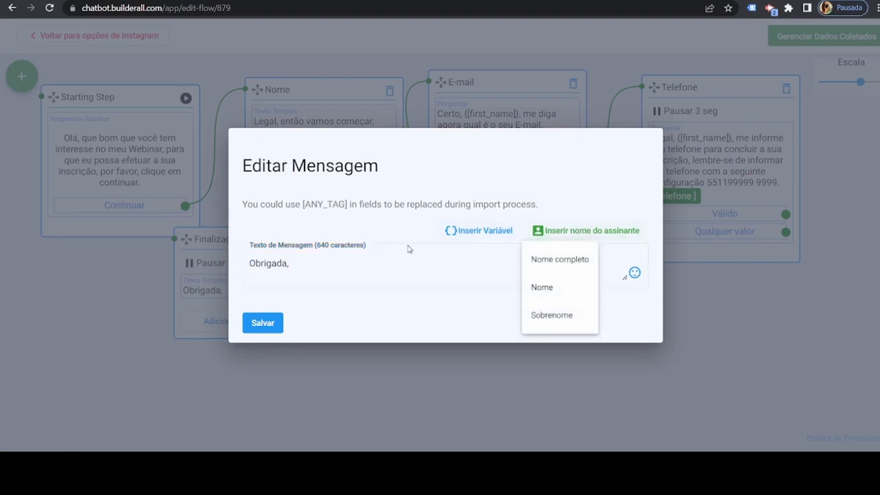
{"action": "left_click", "coordinate": [562, 292]}
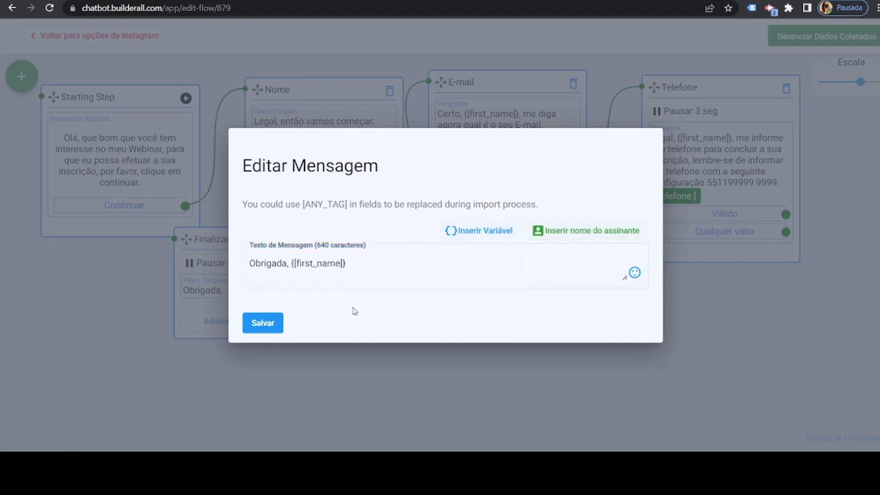
Continue the message with ", logo estaremos enviando para você uma mensagem, fique atento.", put "Até logo" on a new line, and save it.
{"action": "left_click", "coordinate": [368, 266]}
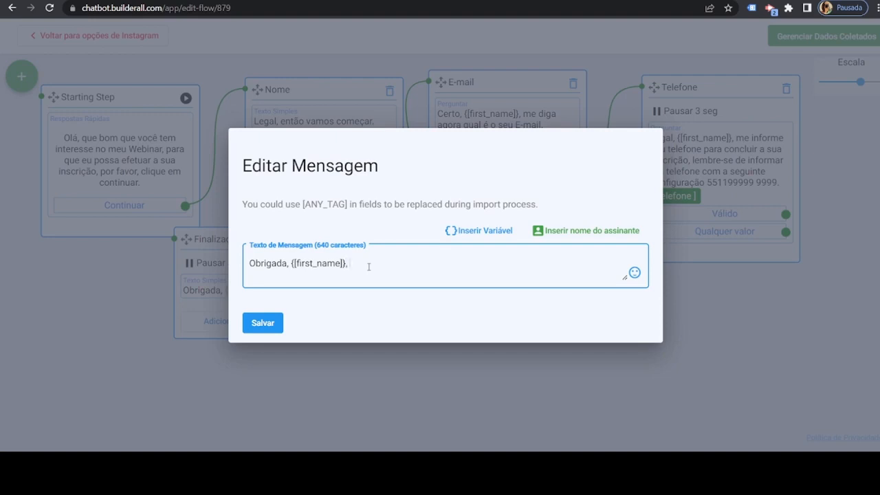
{"action": "type", "text": ", logo estaremos em"}
{"action": "key", "text": "BackSpace"}
{"action": "type", "text": "n"}
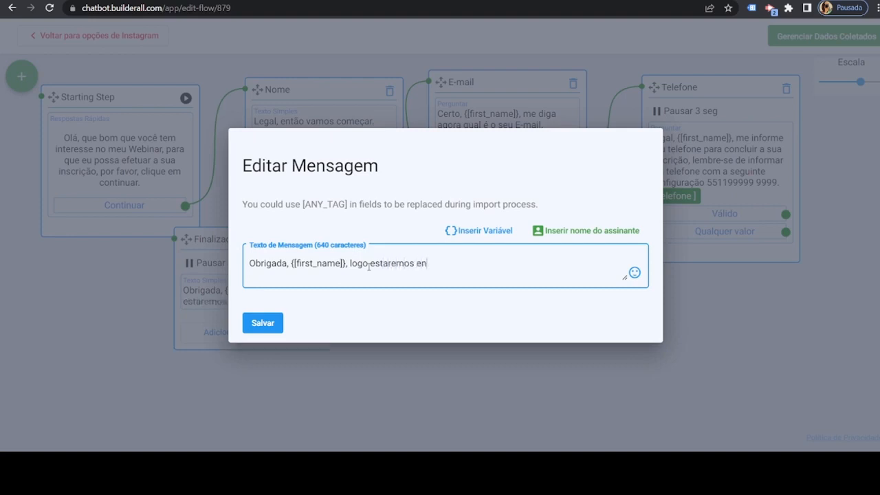
{"action": "type", "text": "viando para voc~^ê uma mensage"}
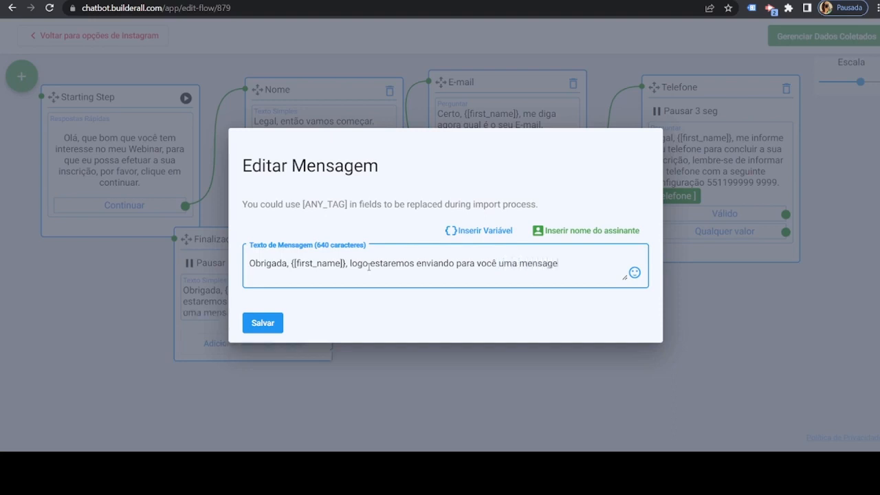
{"action": "type", "text": "m, fique atento."}
{"action": "key", "text": "Return"}
{"action": "type", "text": "Até logo"}
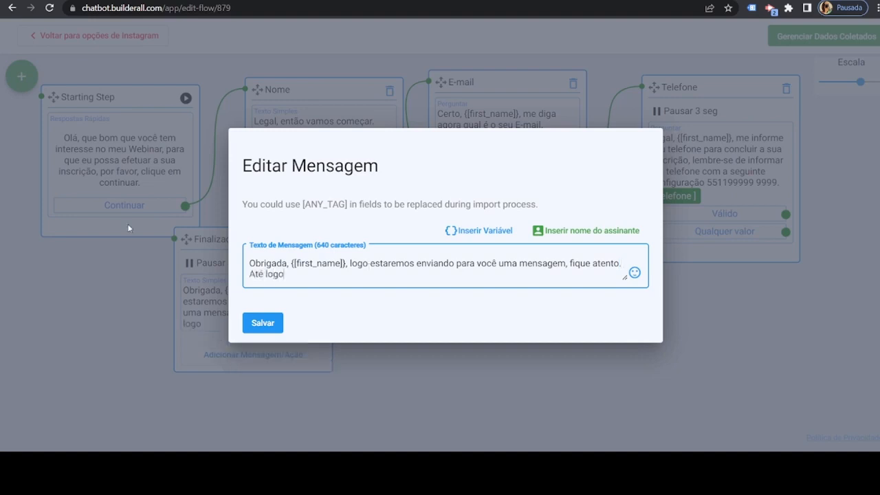
{"action": "left_click", "coordinate": [261, 322]}
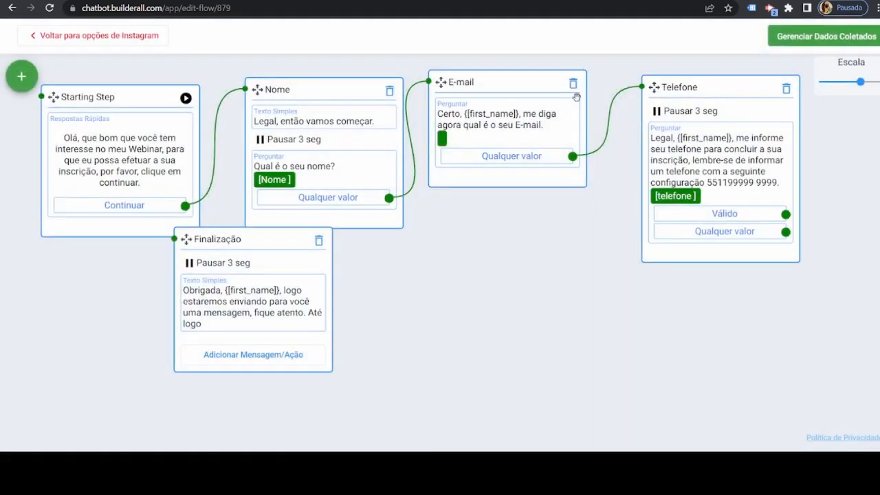
Place the Finalização step beside the Telefone step and connect Telefone's Válido output to it.
{"action": "left_click_drag", "start_coordinate": [863, 86], "coordinate": [839, 86]}
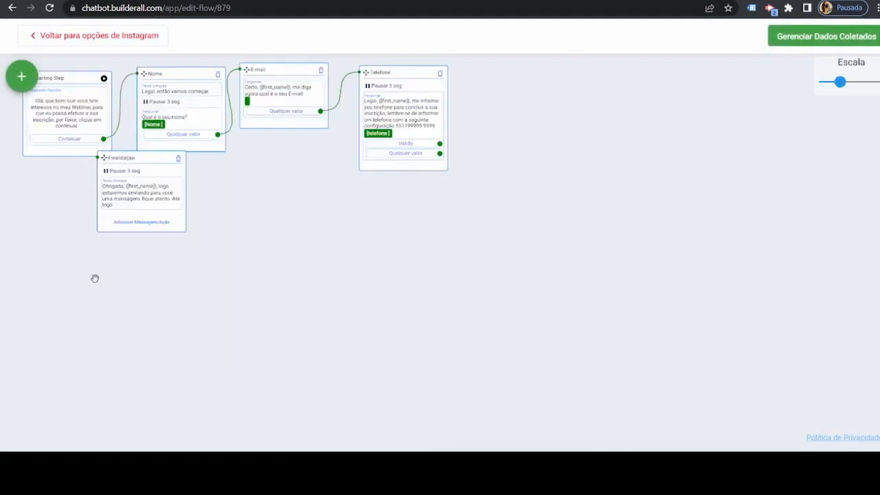
{"action": "left_click_drag", "start_coordinate": [103, 169], "coordinate": [150, 179]}
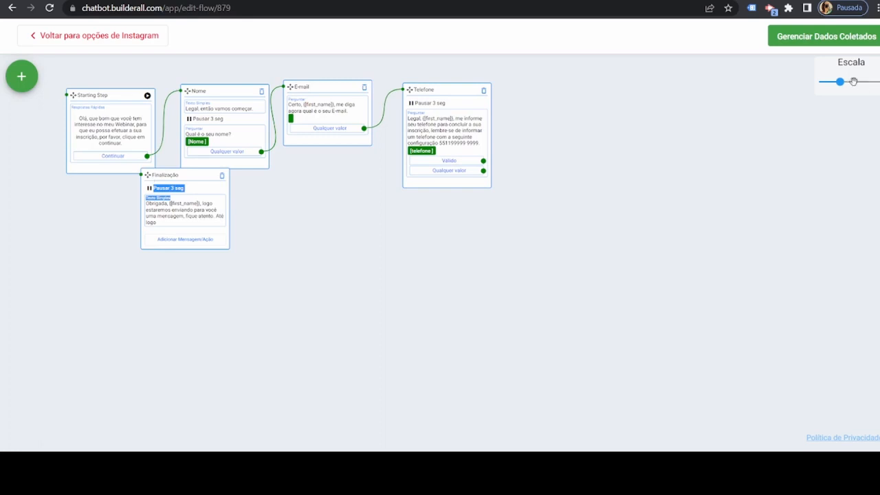
{"action": "left_click_drag", "start_coordinate": [841, 82], "coordinate": [854, 82]}
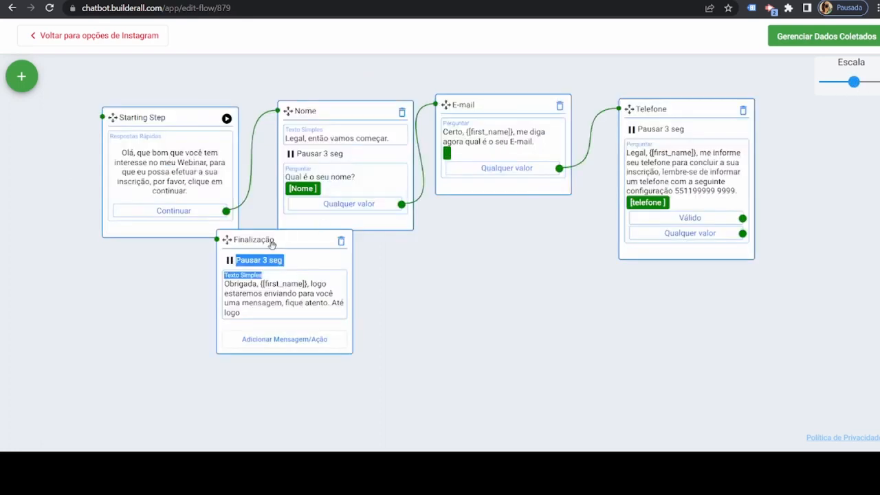
{"action": "left_click_drag", "start_coordinate": [228, 243], "coordinate": [789, 125]}
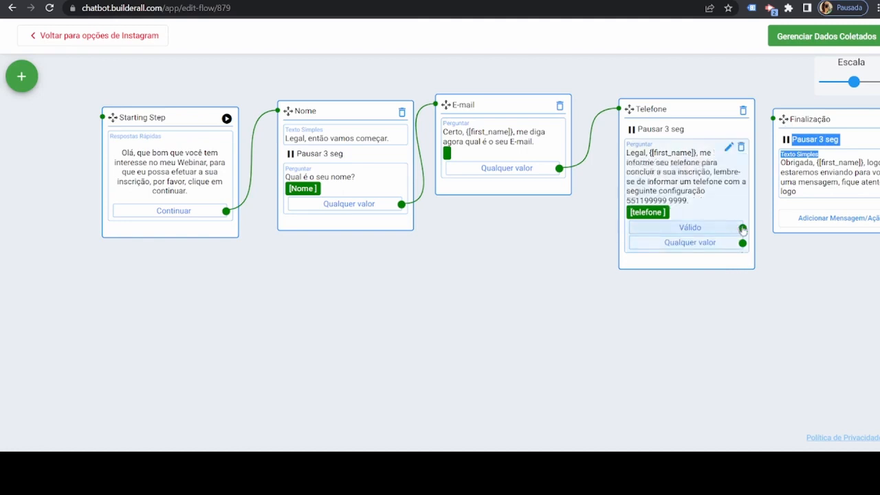
{"action": "left_click_drag", "start_coordinate": [742, 228], "coordinate": [774, 119]}
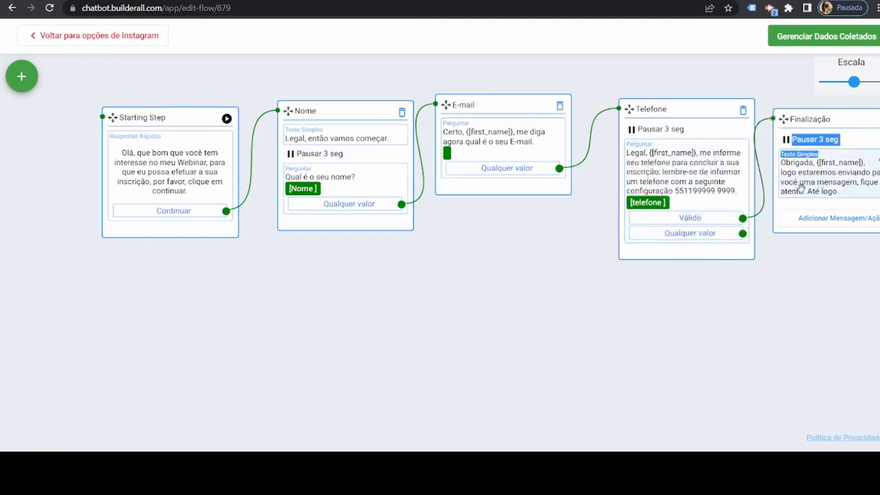
{"action": "left_click_drag", "start_coordinate": [162, 102], "coordinate": [106, 118]}
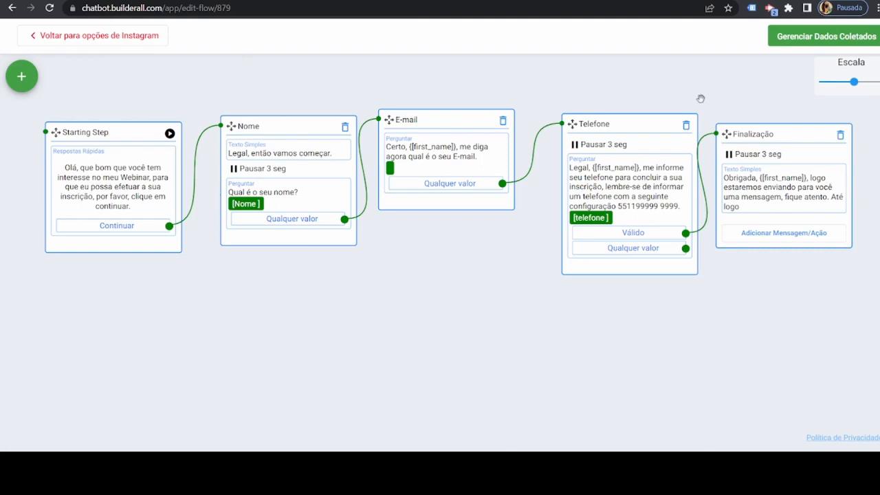
Add an Enviar dados para Mailingboss action to the Finalização step and choose Formulário Padrão / Insta as its destination list.
{"action": "left_click", "coordinate": [780, 234]}
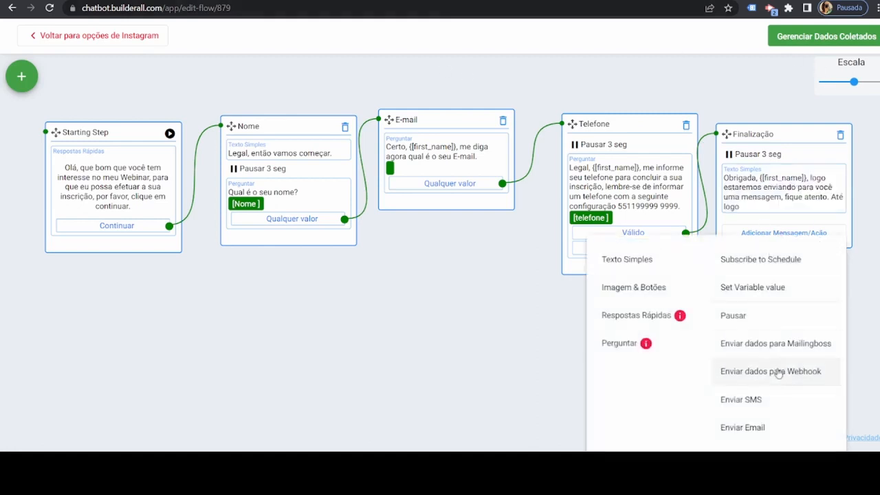
{"action": "left_click", "coordinate": [776, 344]}
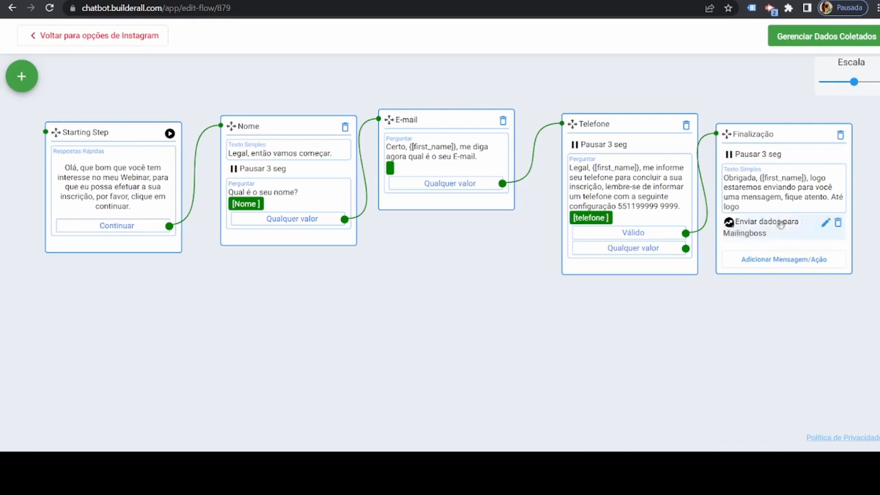
{"action": "left_click", "coordinate": [828, 224]}
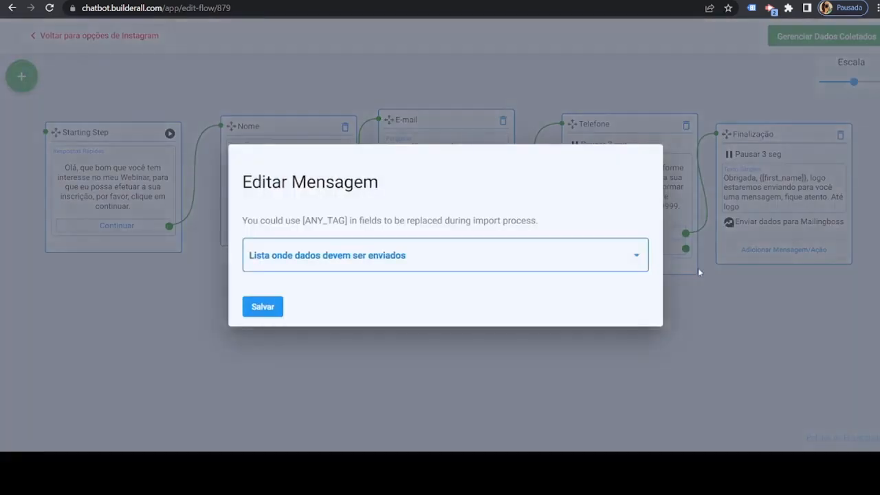
{"action": "left_click", "coordinate": [456, 265]}
{"action": "scroll", "coordinate": [438, 281], "scroll_direction": "down", "scroll_amount": 10}
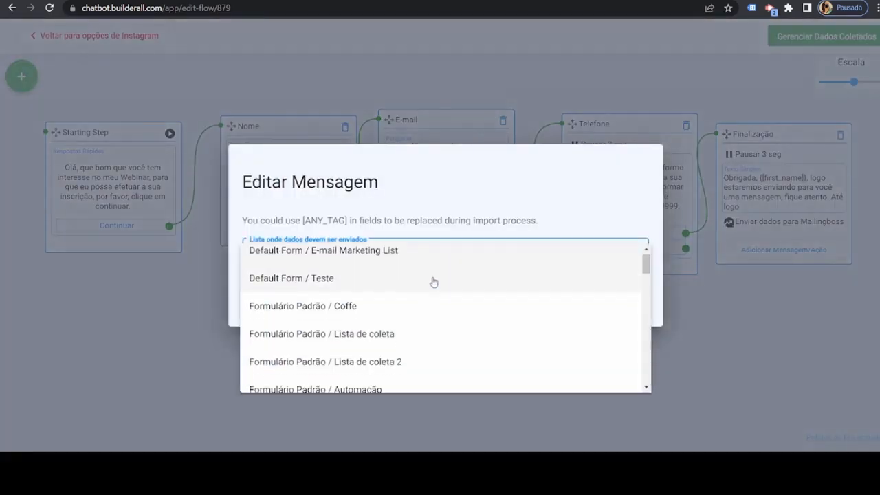
{"action": "scroll", "coordinate": [417, 294], "scroll_direction": "up", "scroll_amount": 4}
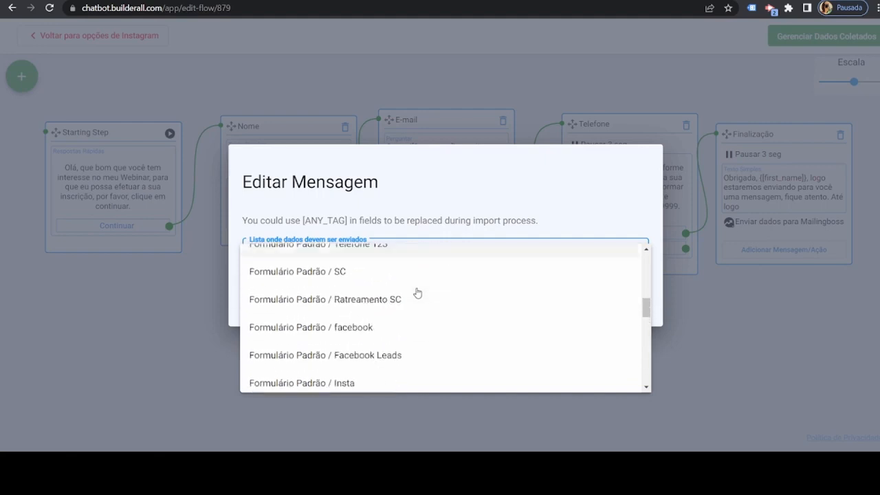
{"action": "scroll", "coordinate": [418, 293], "scroll_direction": "down", "scroll_amount": 1}
{"action": "scroll", "coordinate": [418, 294], "scroll_direction": "up", "scroll_amount": 5}
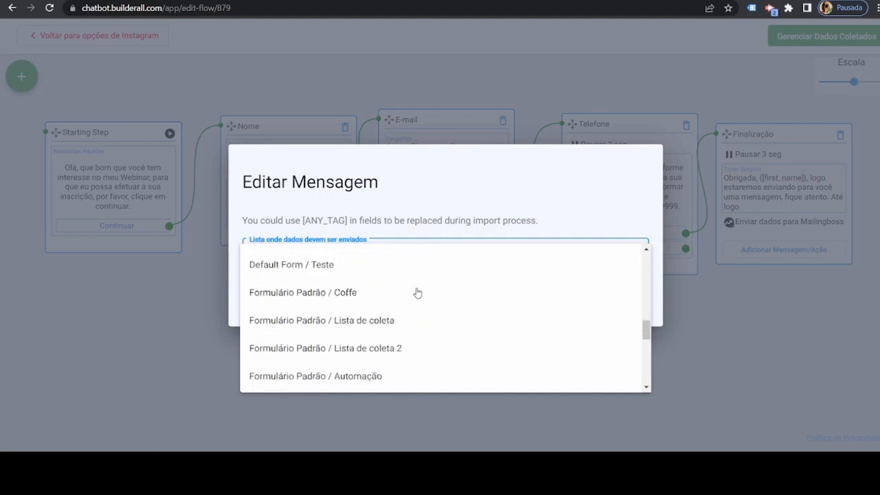
{"action": "scroll", "coordinate": [417, 293], "scroll_direction": "down", "scroll_amount": 7}
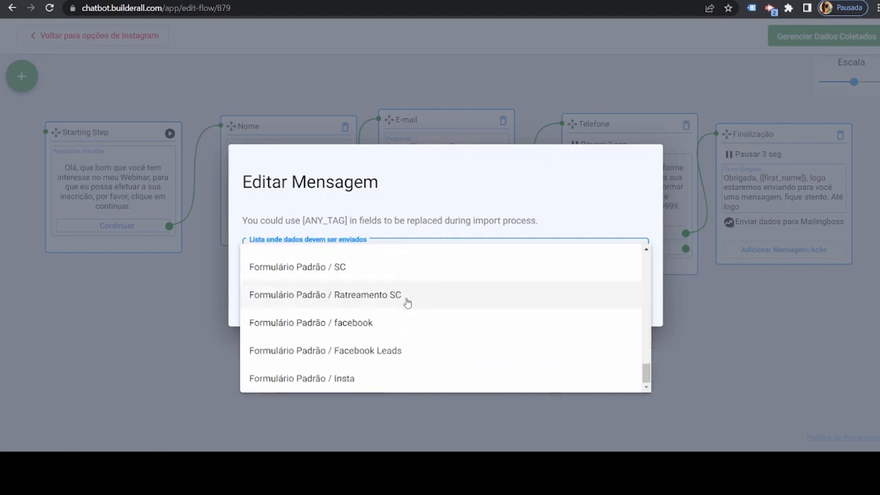
{"action": "left_click", "coordinate": [307, 375]}
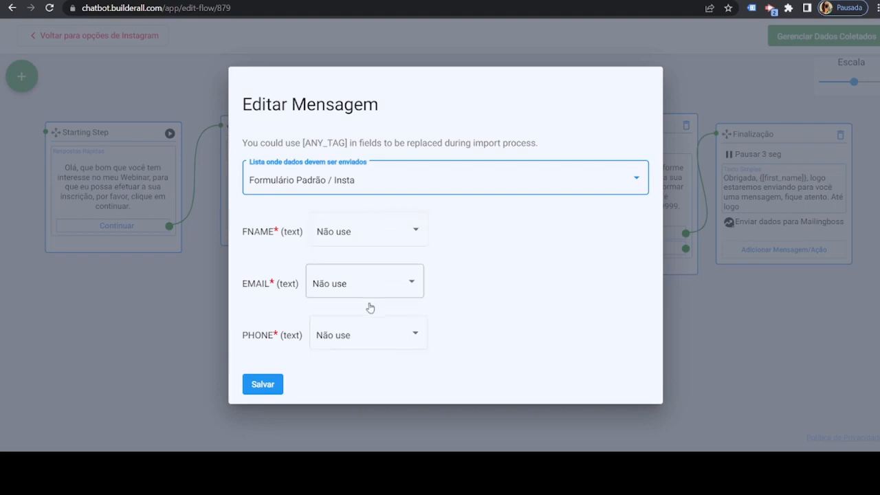
Map FNAME to Nome, EMAIL to email and PHONE to telefone in the Mailingboss action, and save it.
{"action": "left_click", "coordinate": [371, 227]}
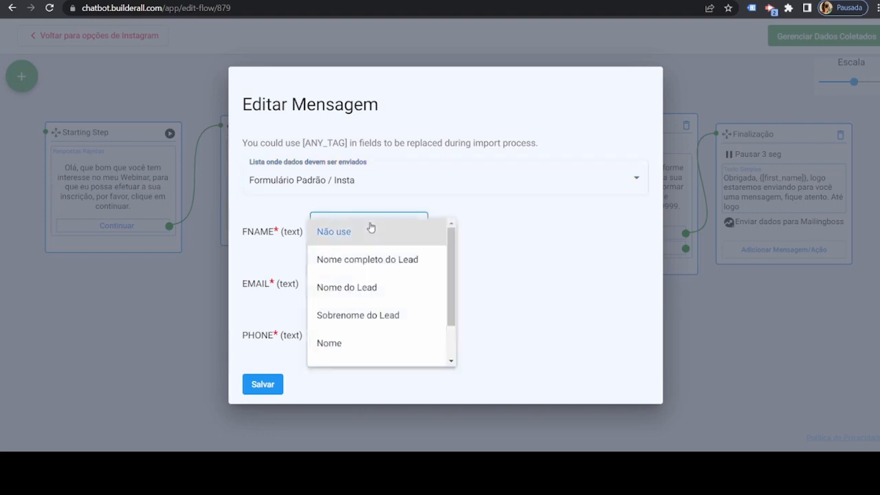
{"action": "left_click", "coordinate": [338, 344]}
{"action": "left_click", "coordinate": [361, 289]}
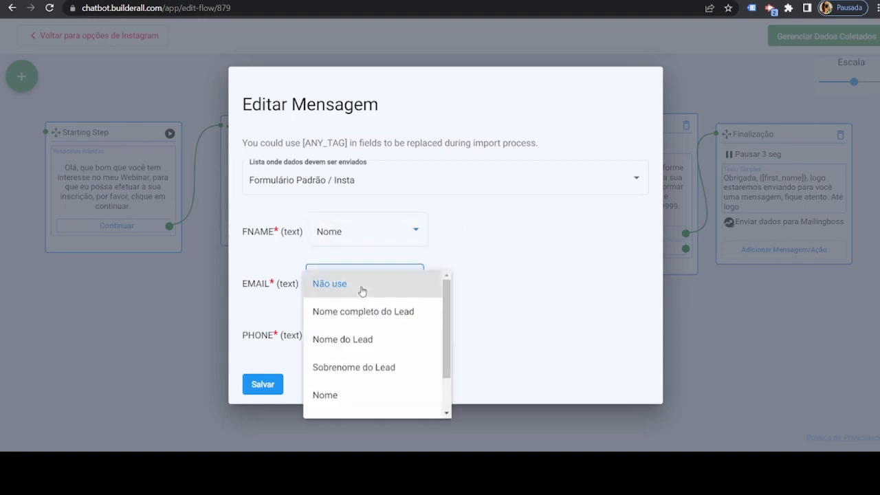
{"action": "scroll", "coordinate": [361, 291], "scroll_direction": "down", "scroll_amount": 1}
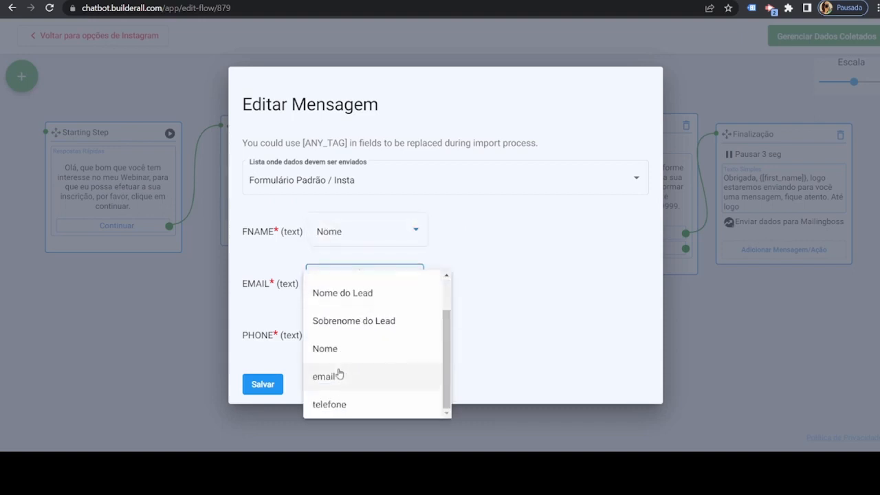
{"action": "left_click", "coordinate": [338, 373]}
{"action": "left_click", "coordinate": [362, 335]}
{"action": "scroll", "coordinate": [354, 334], "scroll_direction": "down", "scroll_amount": 2}
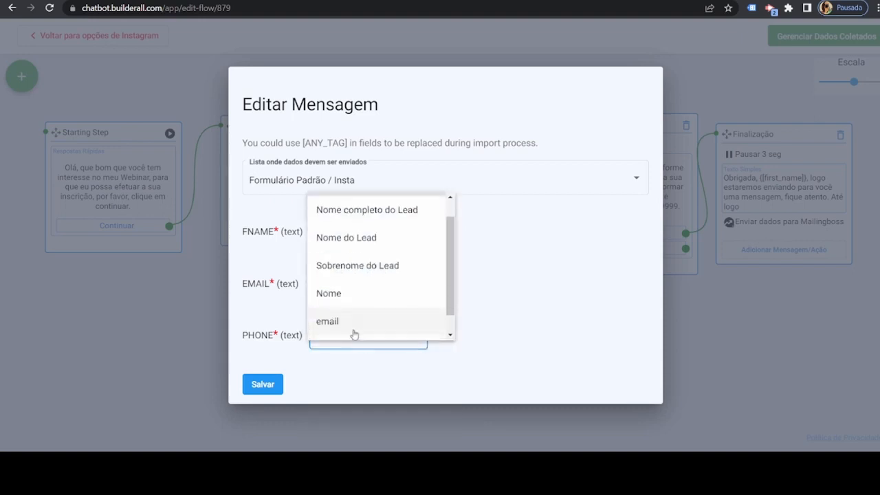
{"action": "left_click", "coordinate": [334, 326]}
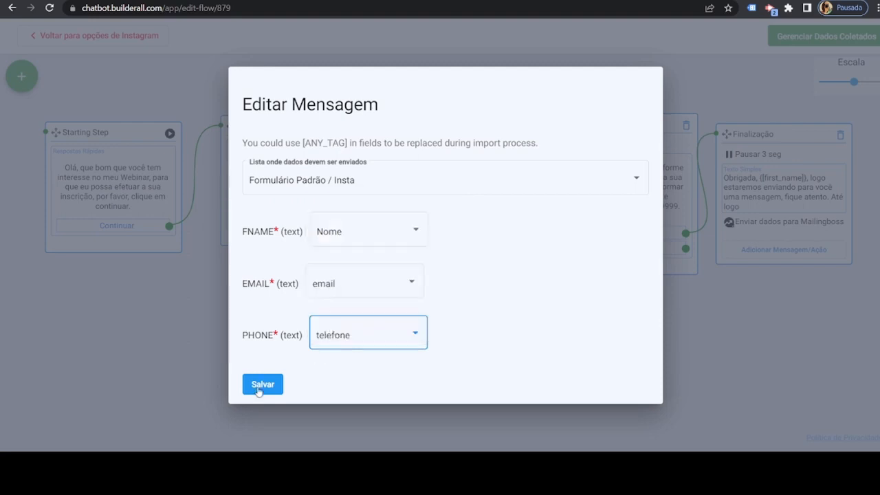
{"action": "left_click", "coordinate": [260, 388]}
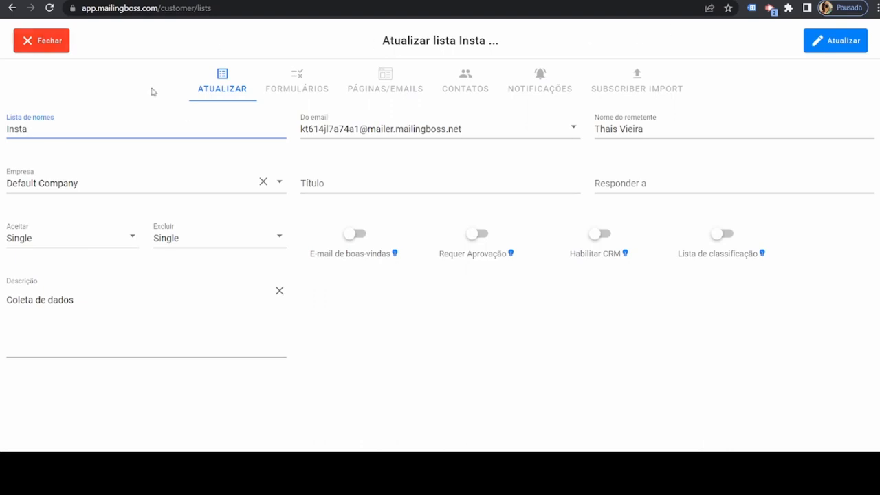
Switch to MailingBoss, close the Insta list's settings and start creating a new workflow.
{"action": "left_click", "coordinate": [59, 43]}
{"action": "scroll", "coordinate": [417, 202], "scroll_direction": "down", "scroll_amount": 3}
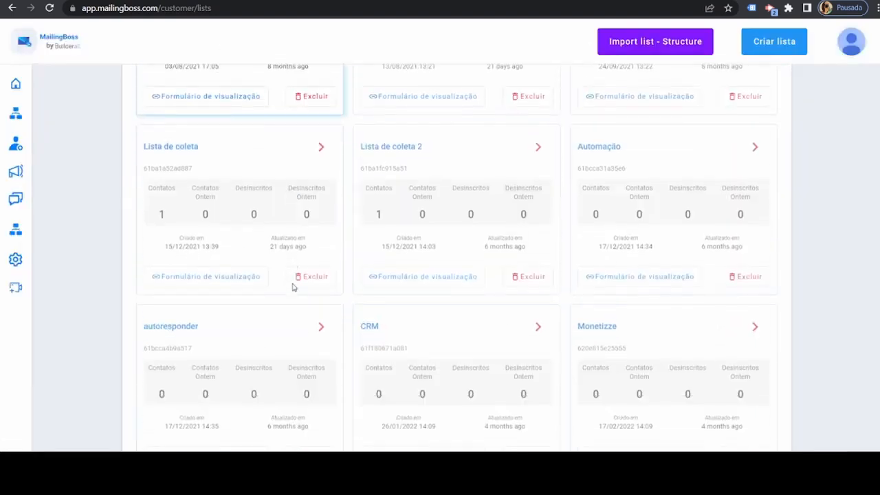
{"action": "mouse_move", "coordinate": [15, 275]}
{"action": "scroll", "coordinate": [12, 275], "scroll_direction": "down", "scroll_amount": 5}
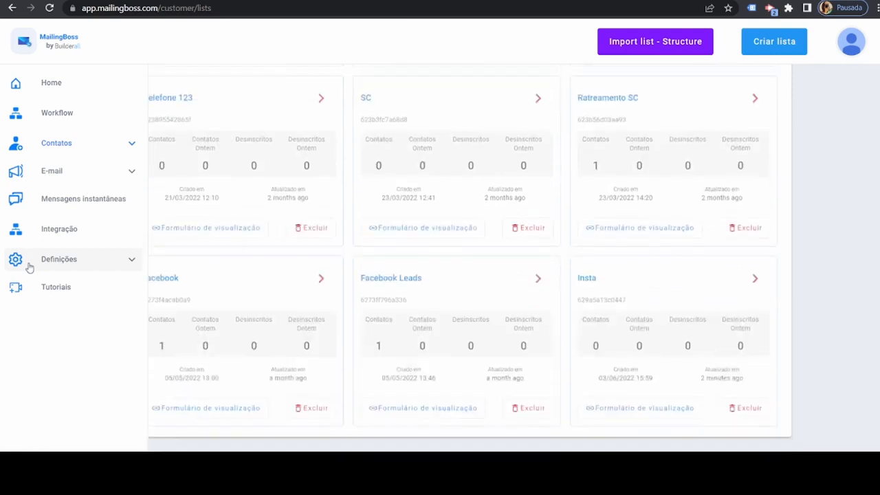
{"action": "left_click", "coordinate": [59, 116]}
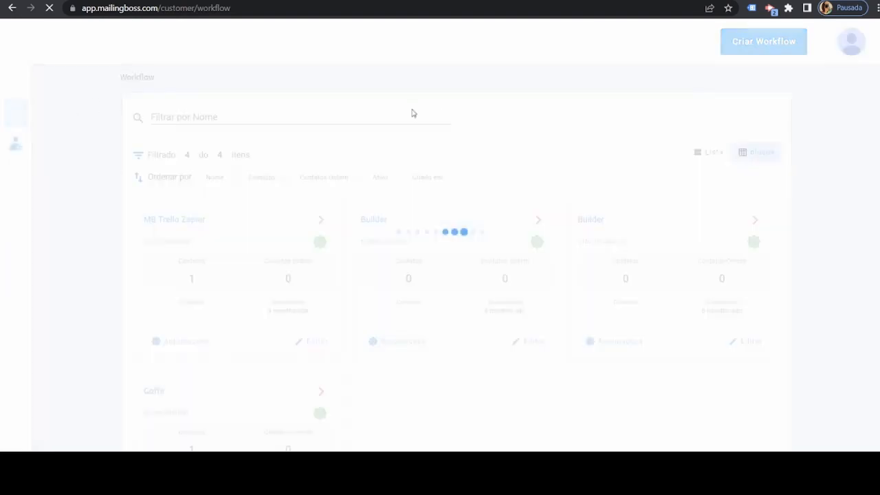
{"action": "left_click", "coordinate": [773, 51]}
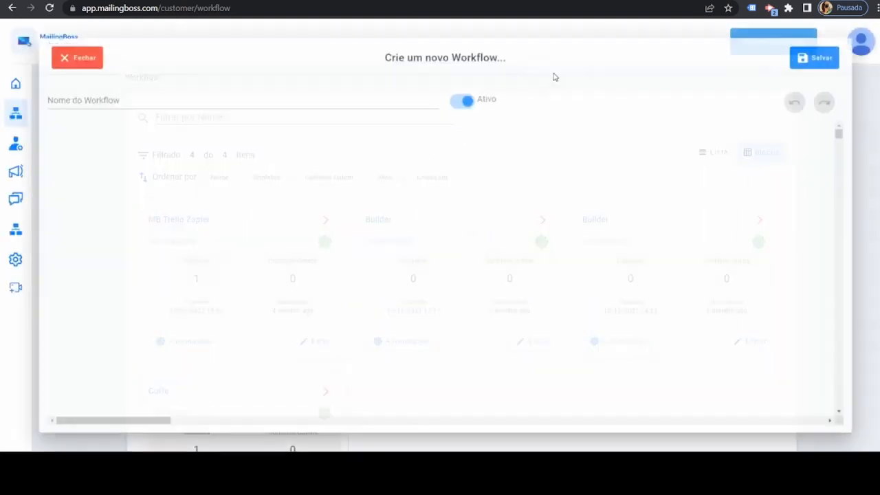
Add an Em inscrito em trigger to the new workflow with Insta as its list, and save the trigger.
{"action": "scroll", "coordinate": [383, 246], "scroll_direction": "down", "scroll_amount": 3}
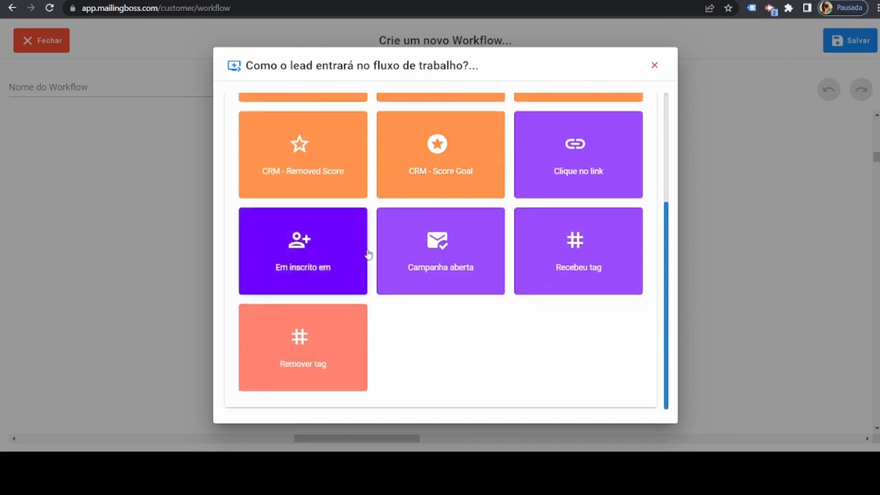
{"action": "left_click", "coordinate": [298, 272]}
{"action": "left_click", "coordinate": [291, 226]}
{"action": "scroll", "coordinate": [246, 302], "scroll_direction": "down", "scroll_amount": 5}
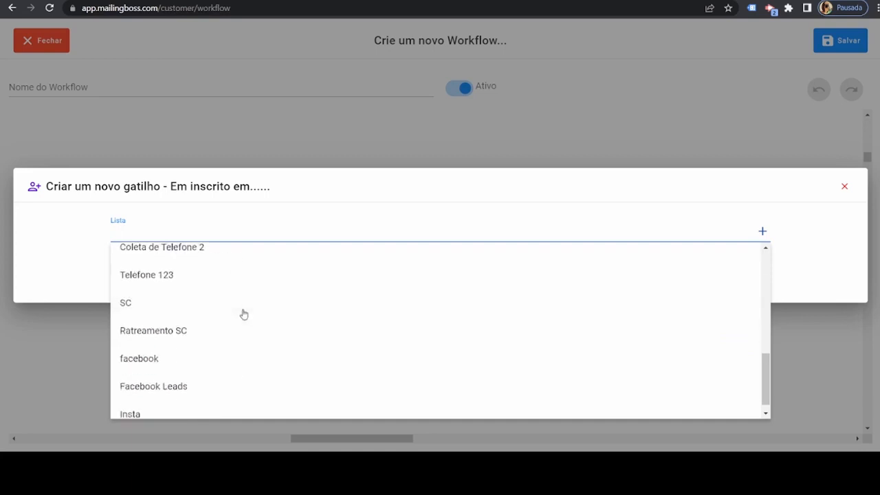
{"action": "scroll", "coordinate": [243, 314], "scroll_direction": "down", "scroll_amount": 1}
{"action": "left_click", "coordinate": [140, 399]}
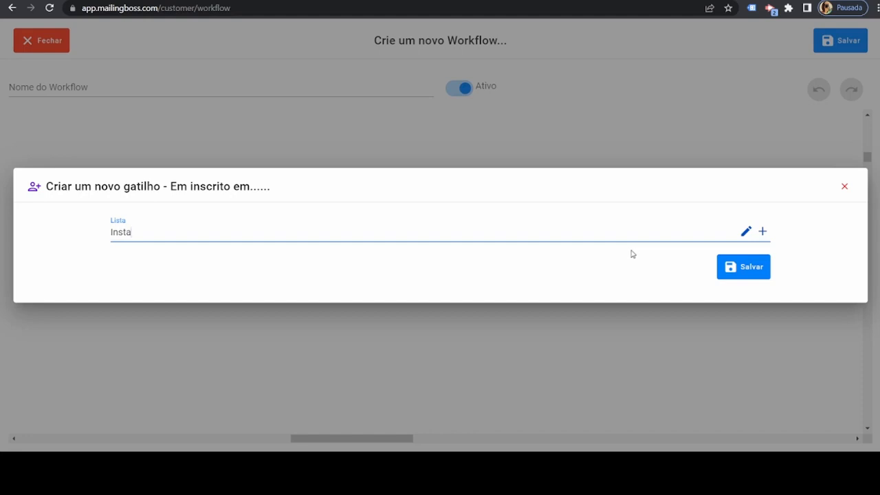
{"action": "left_click", "coordinate": [757, 265]}
{"action": "mouse_move", "coordinate": [557, 149]}
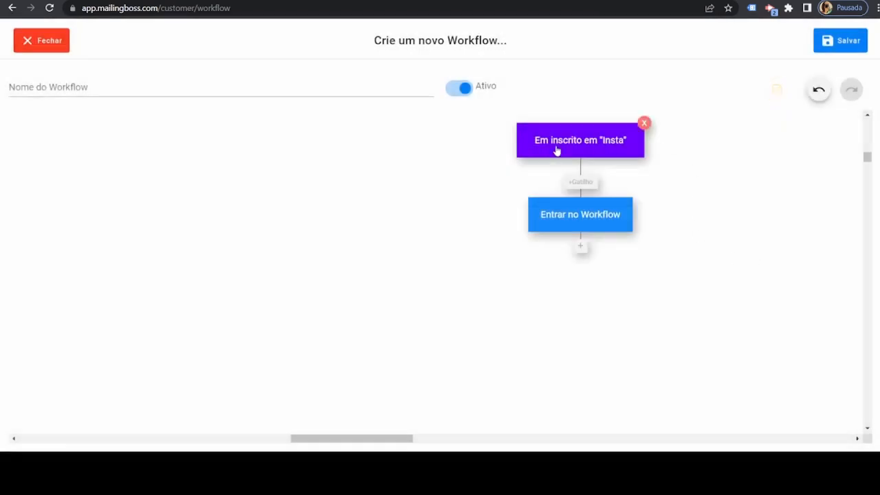
Name the workflow insta and move the Em inscrito em trigger block well away from the Entrar no Workflow block.
{"action": "left_click", "coordinate": [296, 90]}
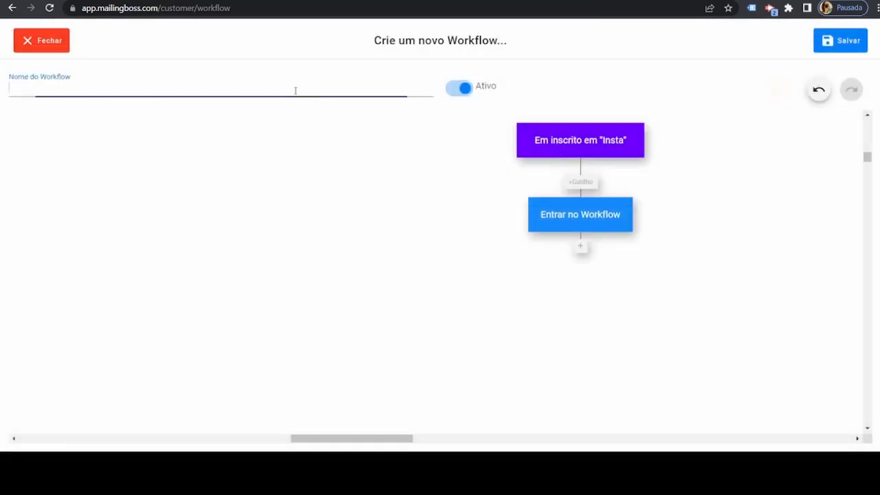
{"action": "type", "text": "insta"}
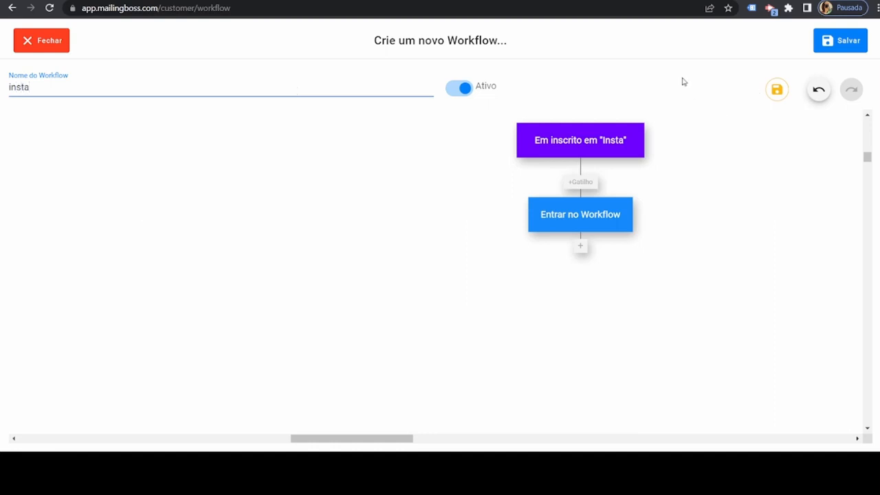
{"action": "mouse_move", "coordinate": [566, 131]}
{"action": "left_click_drag", "start_coordinate": [559, 135], "coordinate": [169, 164]}
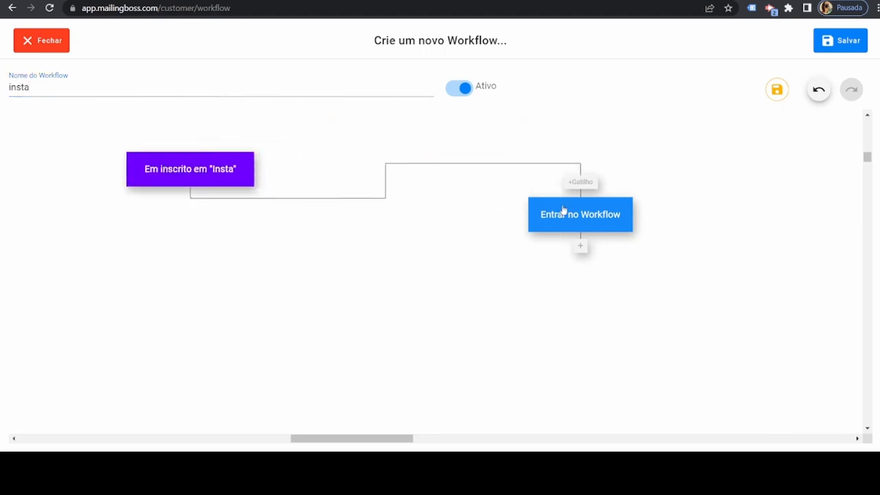
{"action": "left_click_drag", "start_coordinate": [563, 211], "coordinate": [413, 205]}
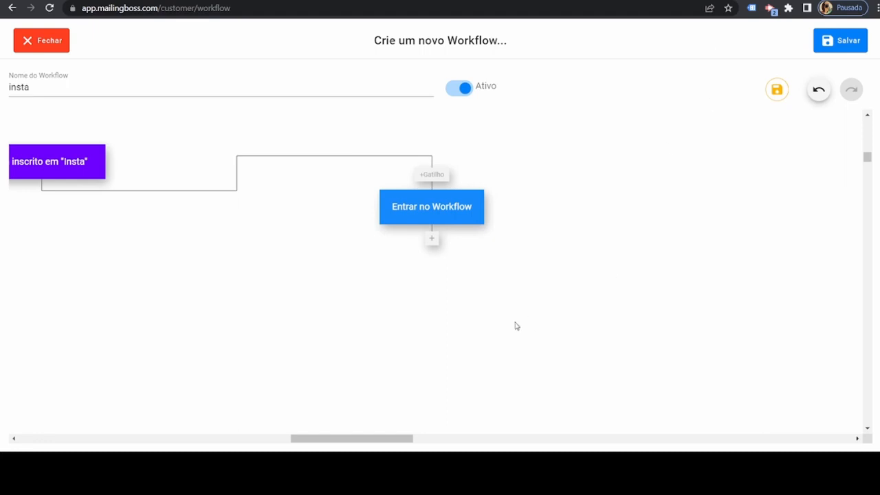
{"action": "left_click", "coordinate": [435, 247]}
{"action": "left_click", "coordinate": [433, 275]}
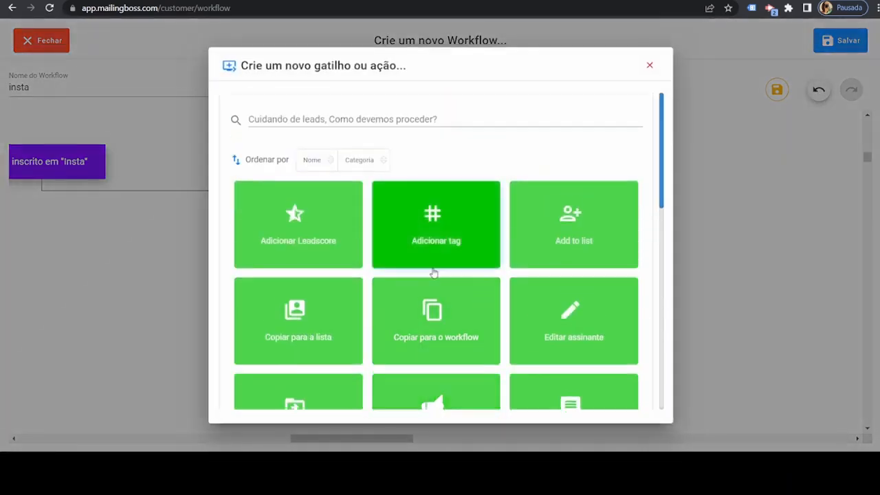
{"action": "scroll", "coordinate": [435, 274], "scroll_direction": "down", "scroll_amount": 1}
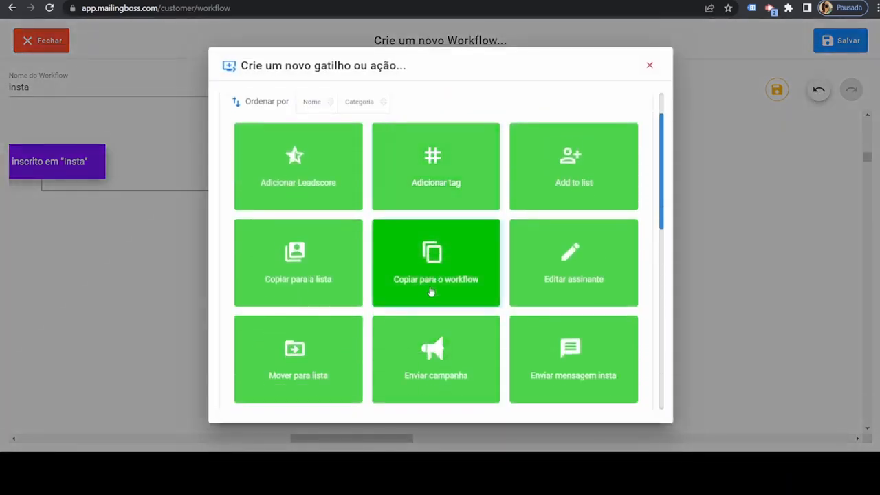
{"action": "scroll", "coordinate": [418, 302], "scroll_direction": "down", "scroll_amount": 4}
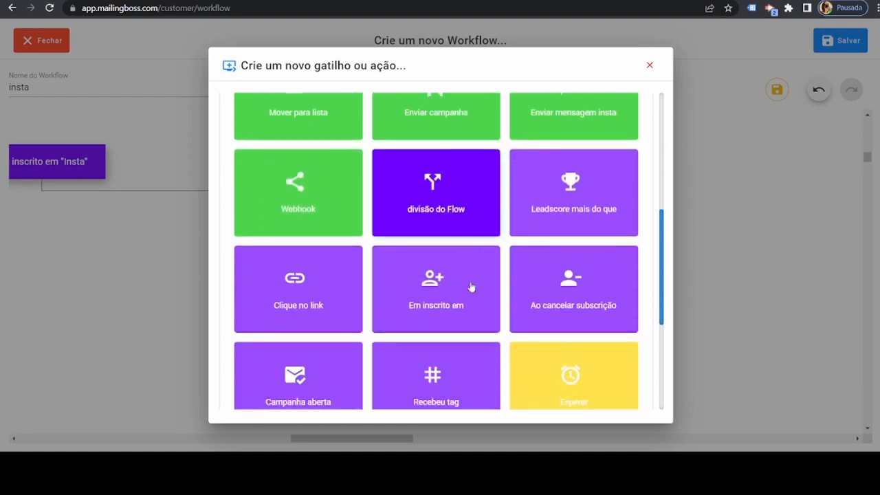
{"action": "scroll", "coordinate": [470, 284], "scroll_direction": "down", "scroll_amount": 2}
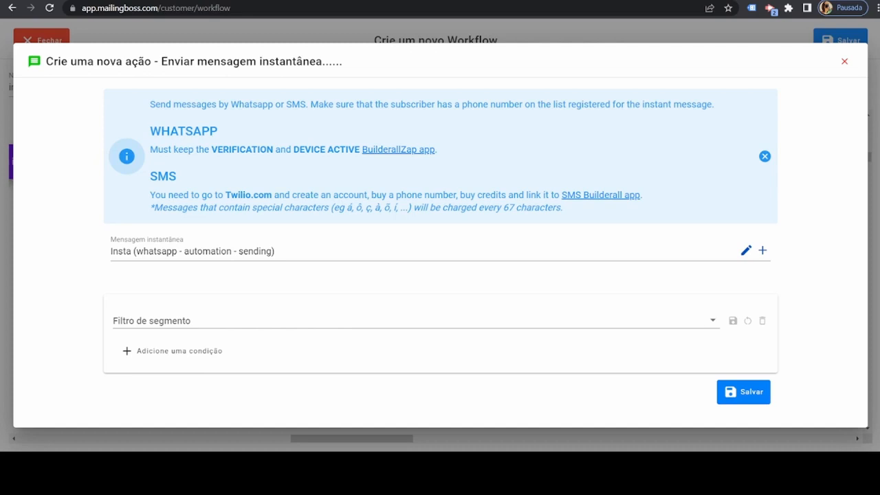
{"action": "left_click", "coordinate": [844, 61]}
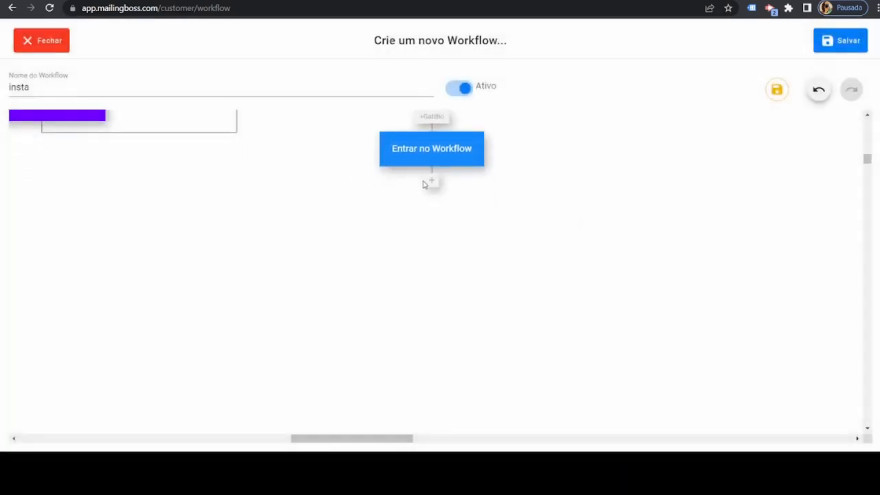
Add an Enviar mensagem instantânea action after Entrar no Workflow, using the Insta (whatsapp - automation - sending) message.
{"action": "left_click", "coordinate": [432, 183]}
{"action": "scroll", "coordinate": [451, 287], "scroll_direction": "down", "scroll_amount": 1}
{"action": "scroll", "coordinate": [446, 288], "scroll_direction": "up", "scroll_amount": 2}
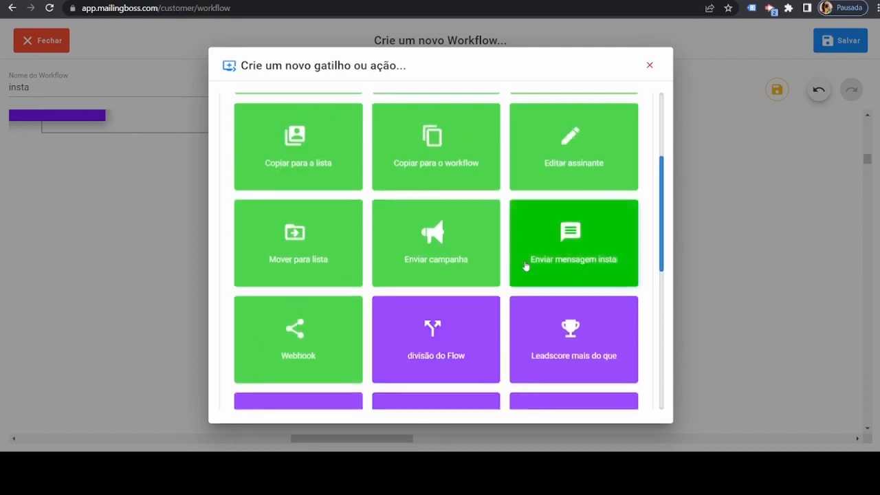
{"action": "left_click", "coordinate": [524, 268]}
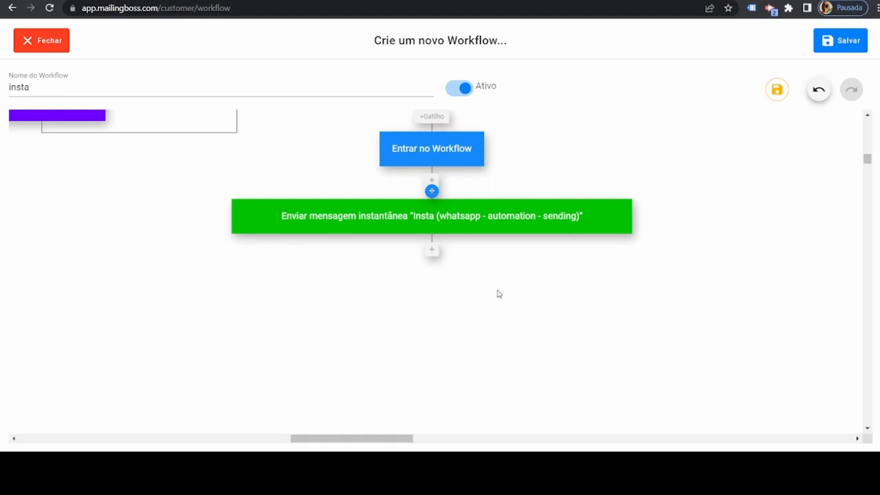
Add an Enviar campanha action below the instant message and create a new campaign named Insta for it.
{"action": "left_click", "coordinate": [432, 249]}
{"action": "left_click", "coordinate": [433, 234]}
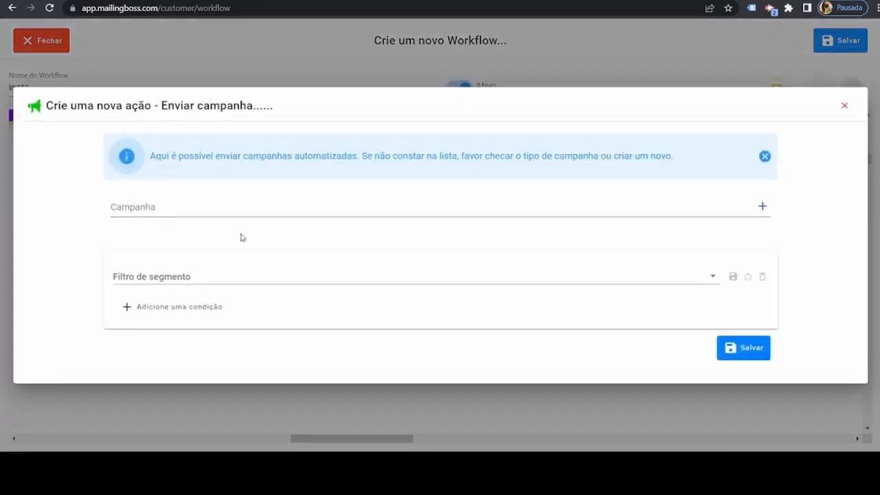
{"action": "left_click", "coordinate": [762, 206]}
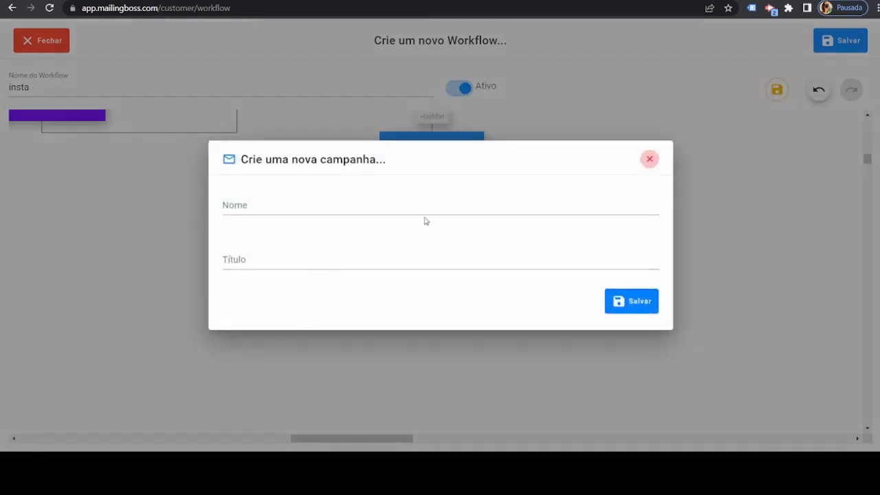
{"action": "left_click", "coordinate": [420, 199]}
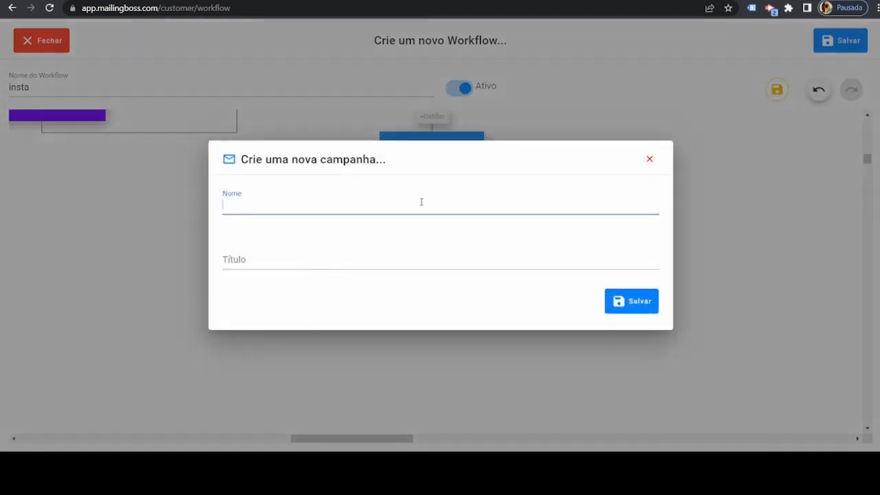
{"action": "type", "text": "Insta"}
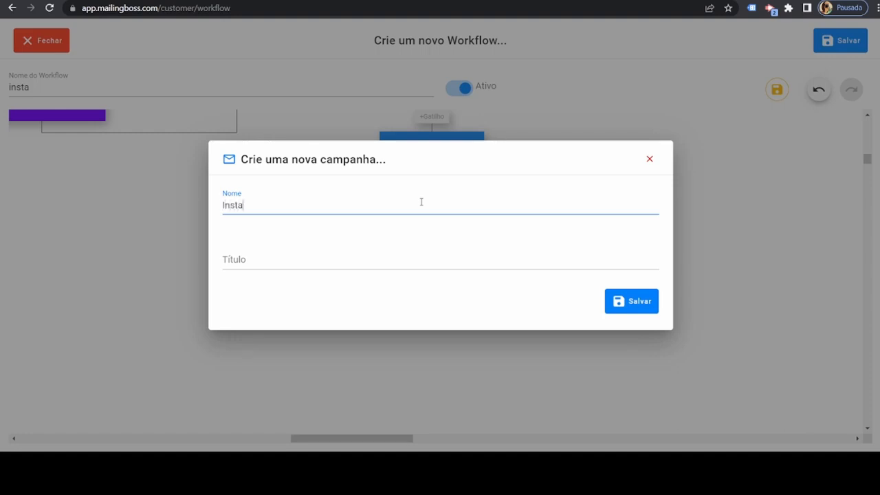
{"action": "left_click", "coordinate": [452, 267]}
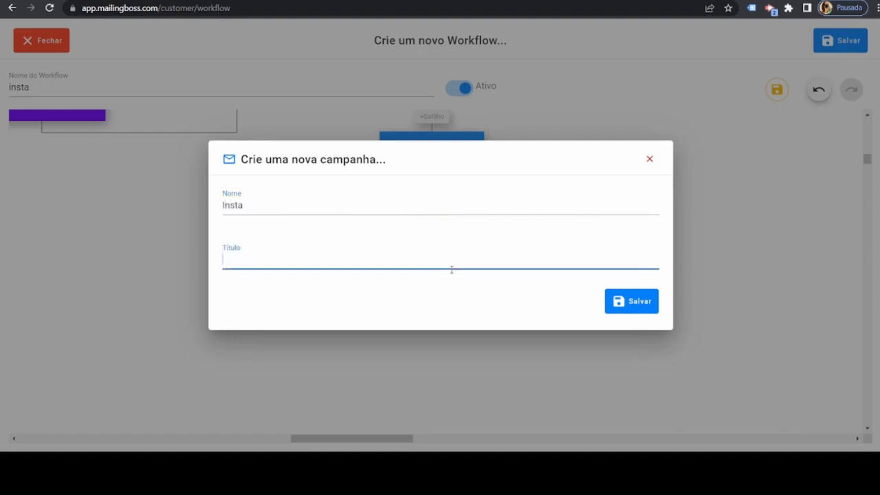
{"action": "left_click", "coordinate": [648, 311]}
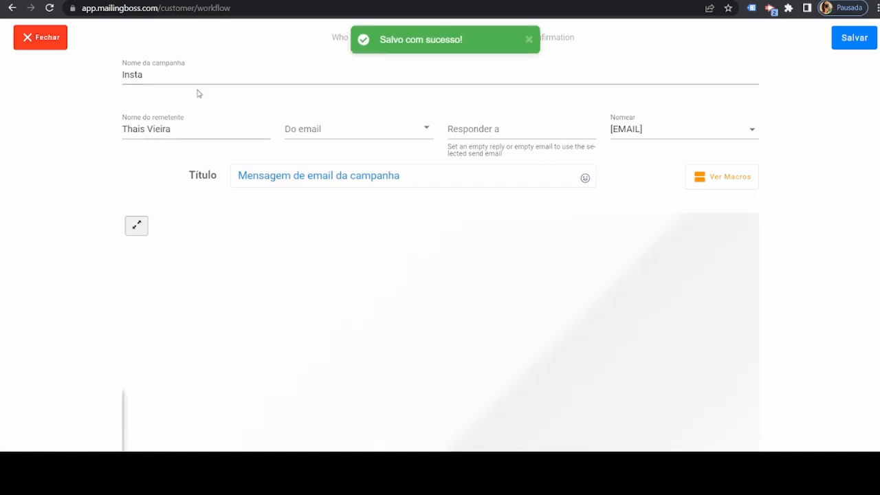
Select the contact address as the campaign's sender e-mail and replace the Lorem Ipsum body text with Olá.
{"action": "left_click", "coordinate": [344, 119]}
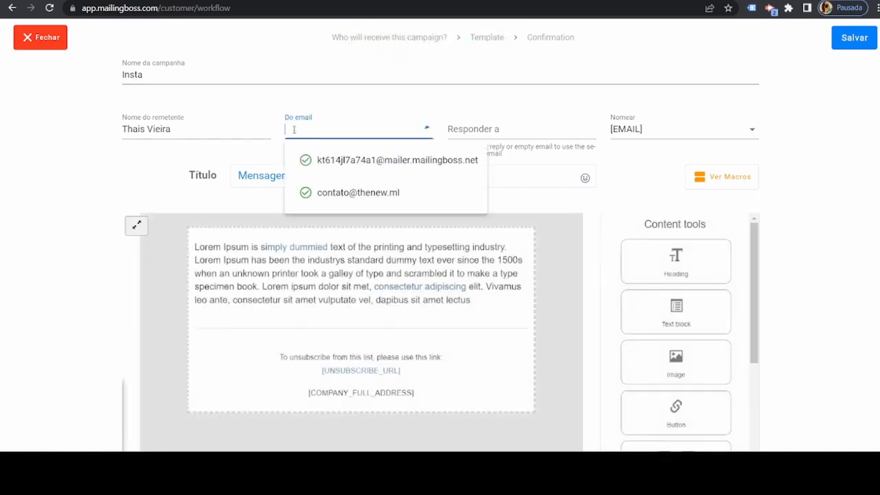
{"action": "left_click", "coordinate": [317, 195]}
{"action": "scroll", "coordinate": [656, 129], "scroll_direction": "down", "scroll_amount": 1}
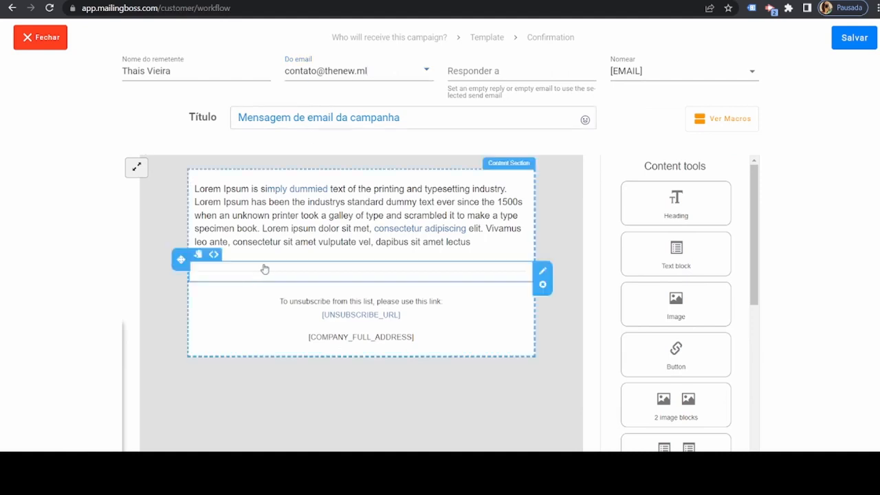
{"action": "scroll", "coordinate": [267, 271], "scroll_direction": "down", "scroll_amount": 2}
{"action": "scroll", "coordinate": [267, 273], "scroll_direction": "up", "scroll_amount": 3}
{"action": "scroll", "coordinate": [267, 274], "scroll_direction": "down", "scroll_amount": 2}
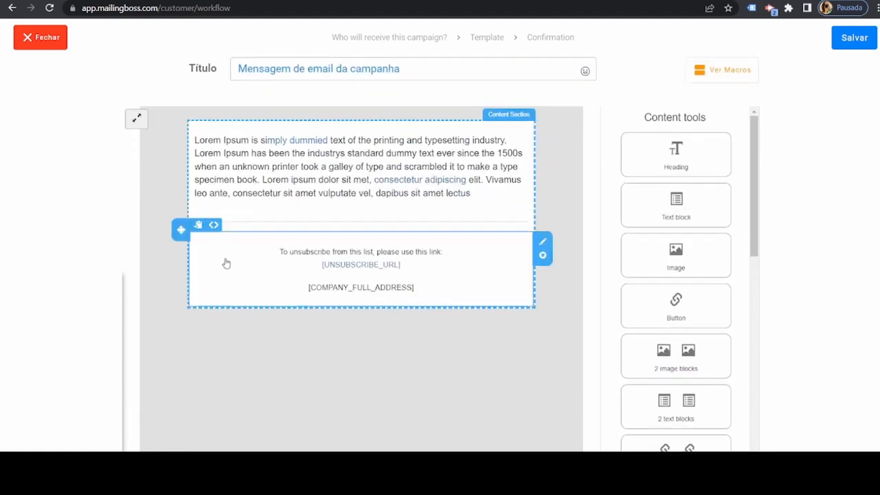
{"action": "left_click", "coordinate": [206, 145]}
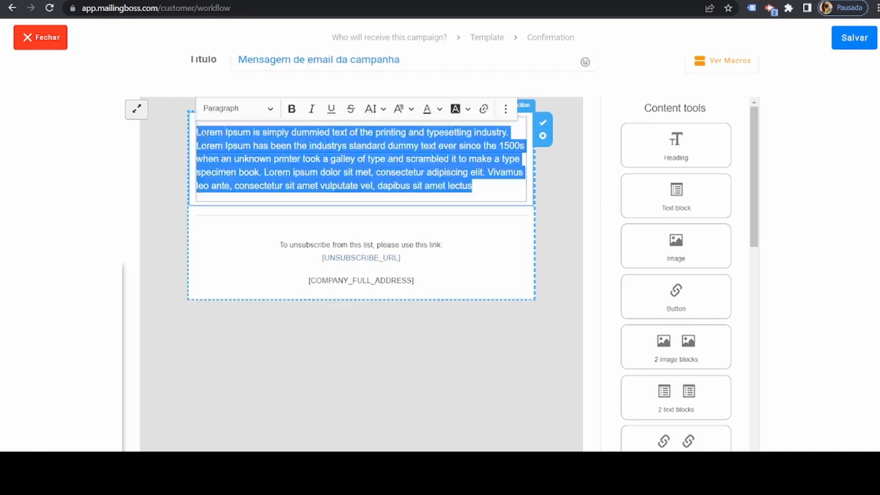
{"action": "type", "text": "Olá"}
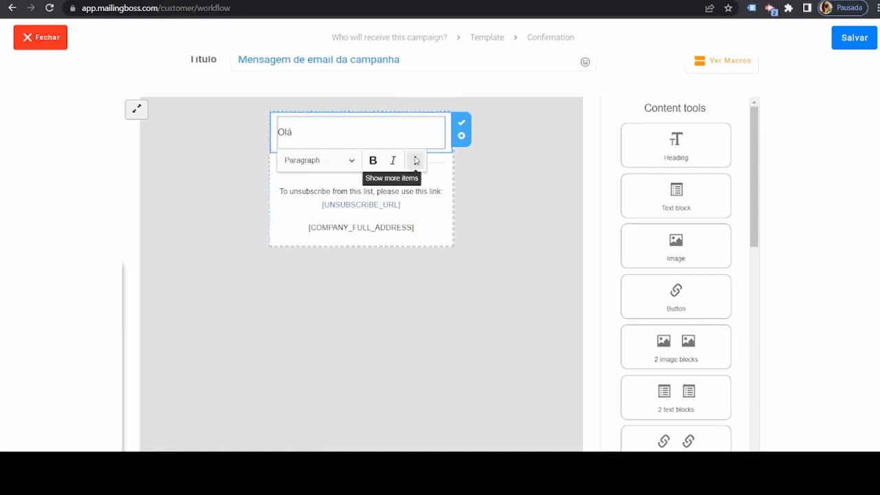
Change the campaign's email title to Insta and look through the available content tools.
{"action": "left_click_drag", "start_coordinate": [415, 59], "coordinate": [235, 78]}
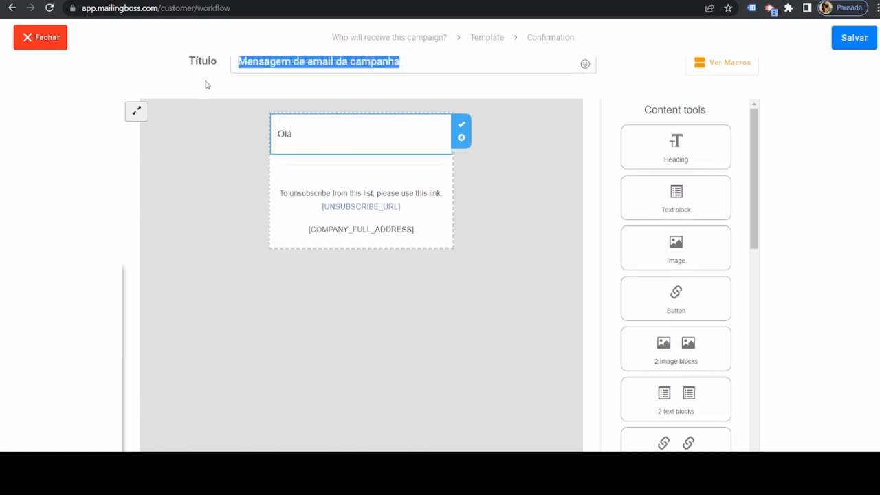
{"action": "type", "text": "Insta"}
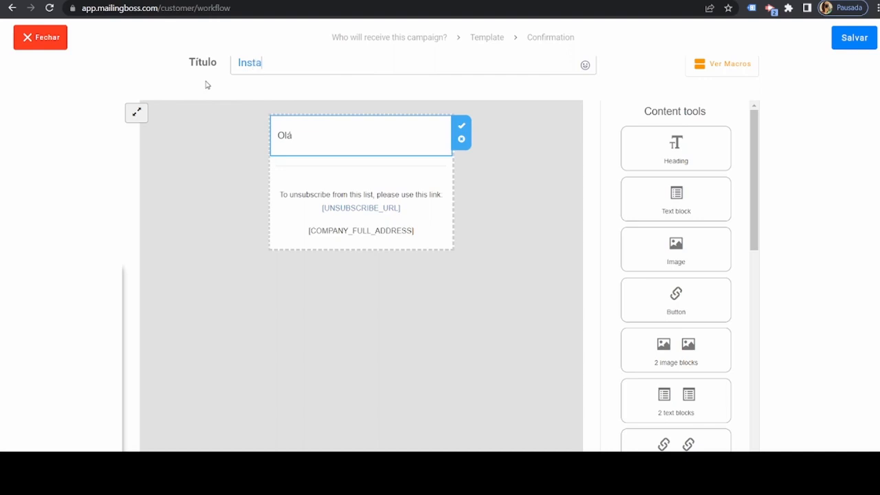
{"action": "scroll", "coordinate": [138, 360], "scroll_direction": "down", "scroll_amount": 2}
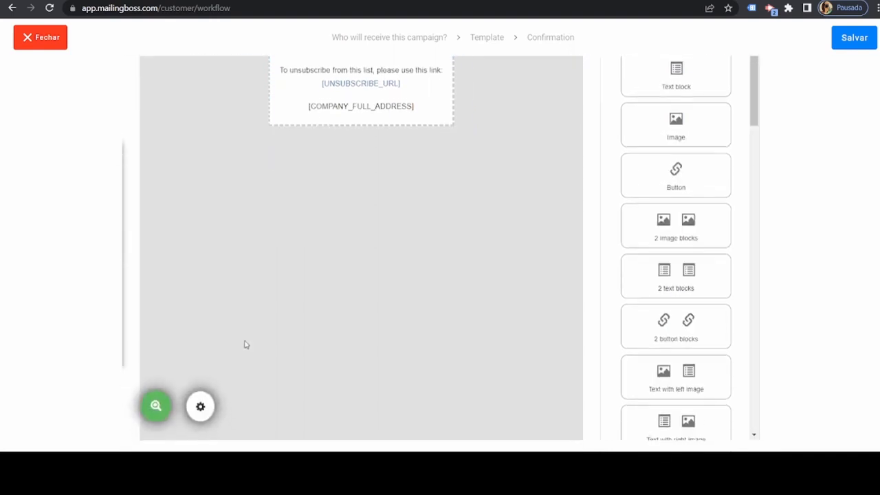
{"action": "scroll", "coordinate": [246, 345], "scroll_direction": "up", "scroll_amount": 3}
{"action": "scroll", "coordinate": [656, 338], "scroll_direction": "down", "scroll_amount": 3}
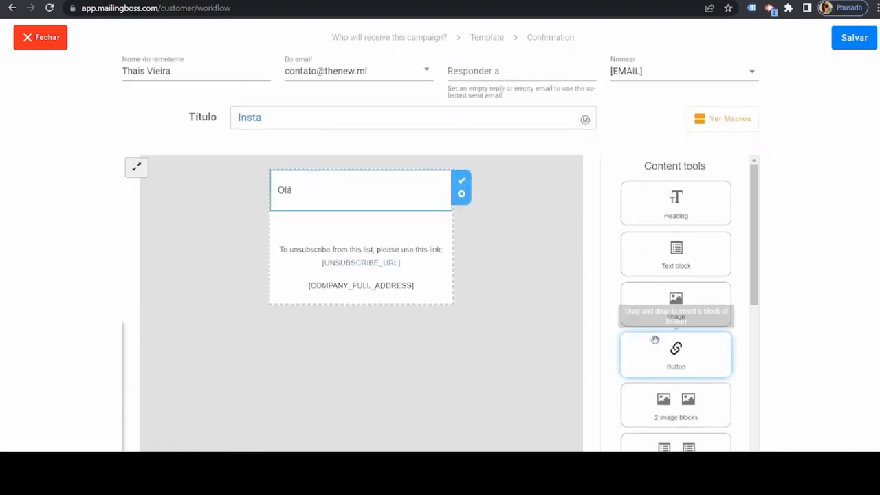
{"action": "scroll", "coordinate": [658, 351], "scroll_direction": "down", "scroll_amount": 10}
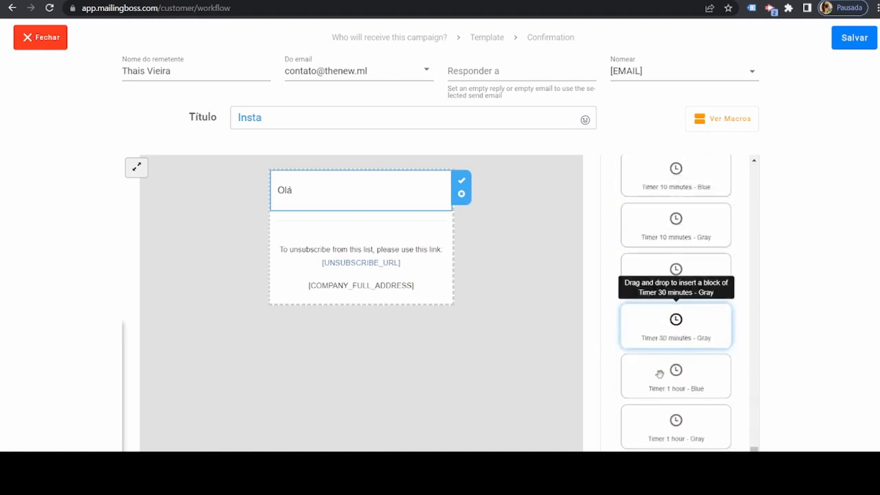
{"action": "scroll", "coordinate": [661, 376], "scroll_direction": "up", "scroll_amount": 10}
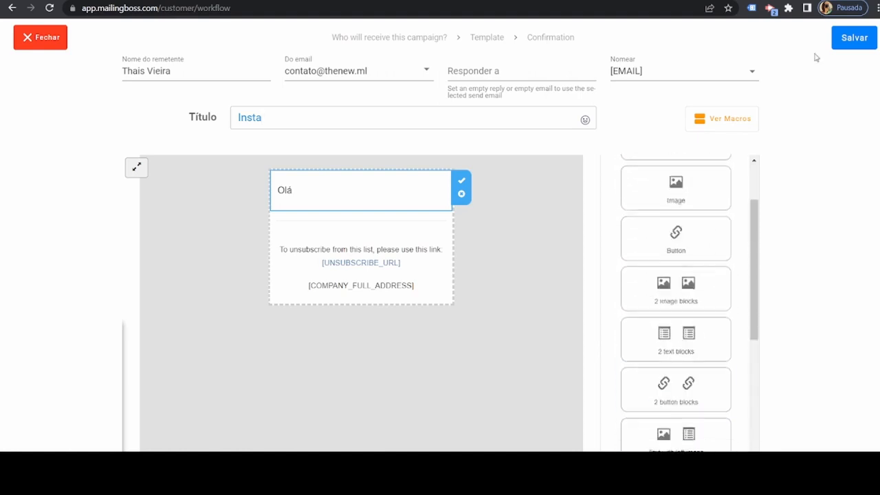
Save and activate the Insta campaign, and save the Enviar campanha action that sends it.
{"action": "left_click", "coordinate": [867, 42]}
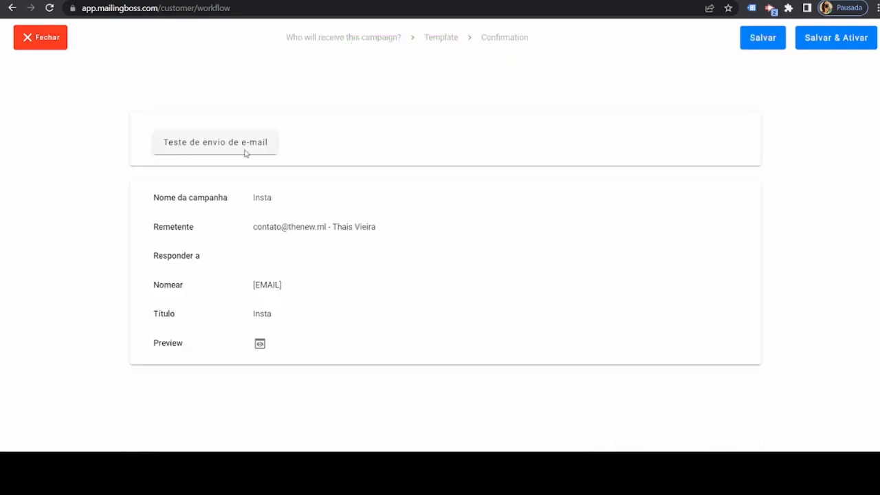
{"action": "left_click", "coordinate": [818, 45]}
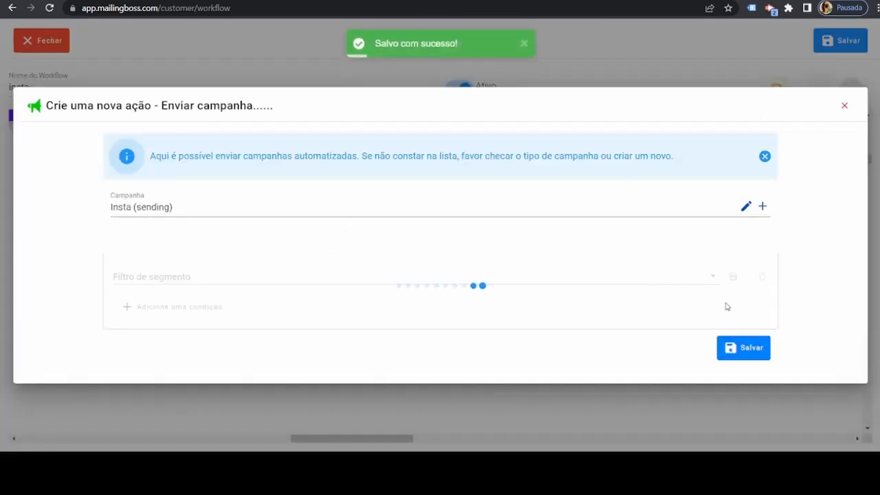
{"action": "left_click", "coordinate": [743, 348]}
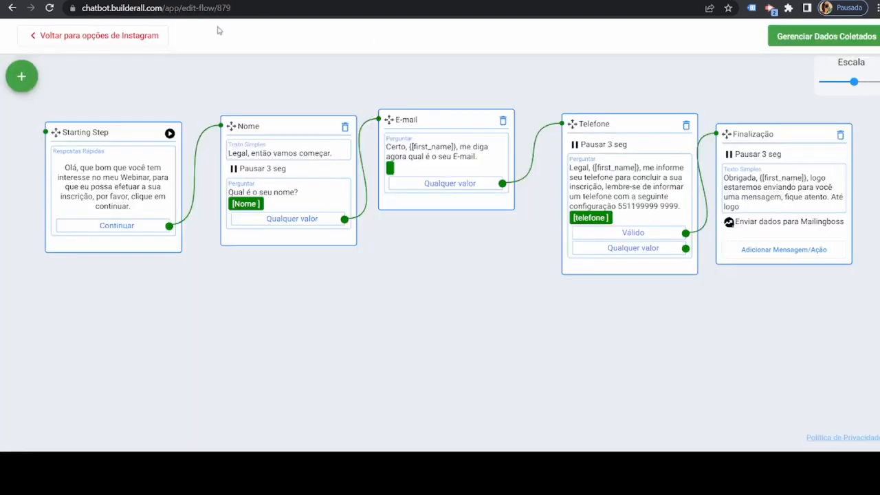
Return to the Instagram options and review the Automação instructions for allowing access to direct messages.
{"action": "left_click", "coordinate": [100, 37]}
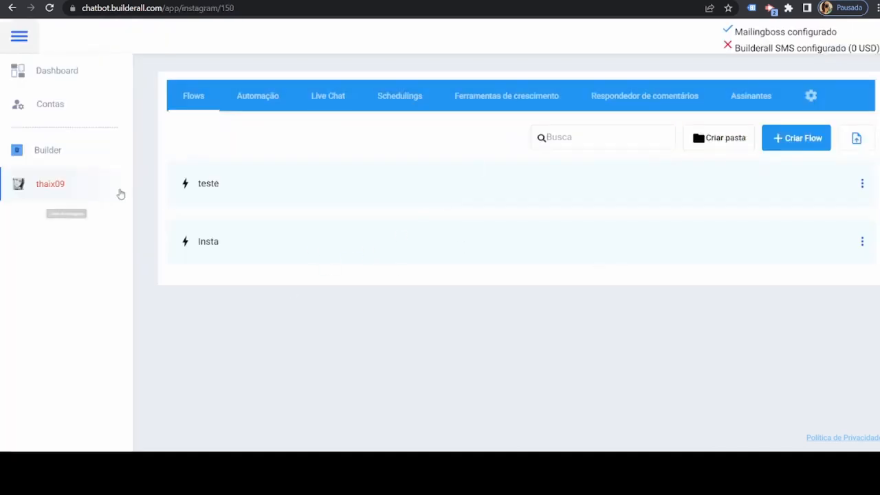
{"action": "left_click", "coordinate": [255, 95]}
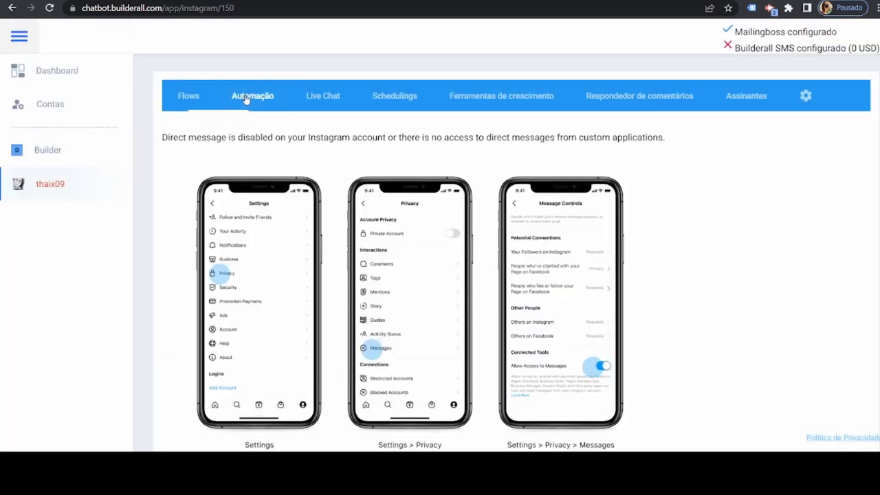
{"action": "scroll", "coordinate": [258, 148], "scroll_direction": "down", "scroll_amount": 1}
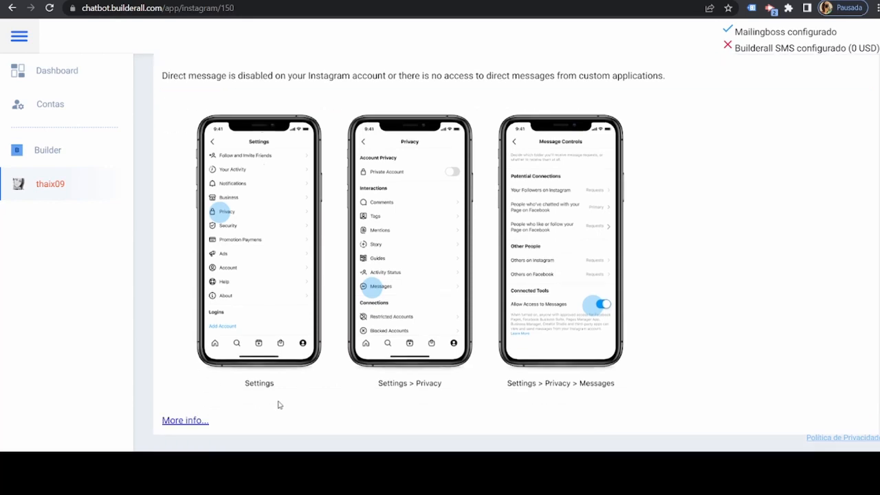
{"action": "scroll", "coordinate": [485, 265], "scroll_direction": "up", "scroll_amount": 1}
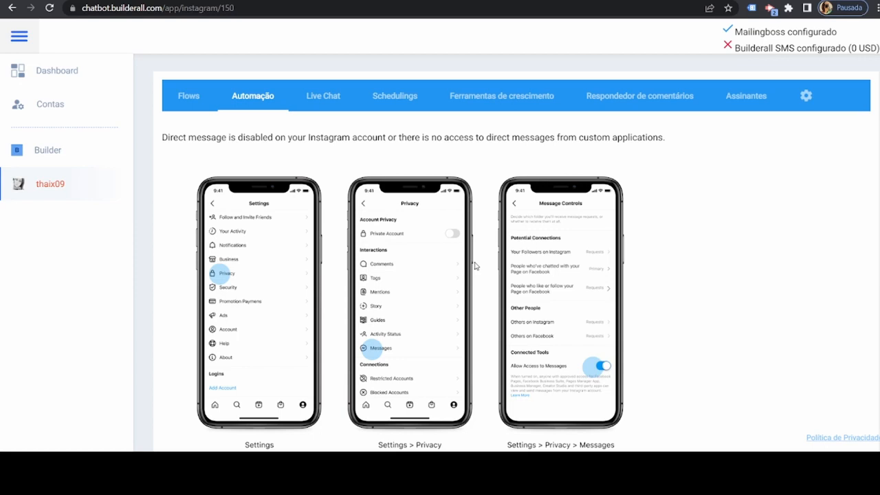
{"action": "scroll", "coordinate": [475, 266], "scroll_direction": "down", "scroll_amount": 1}
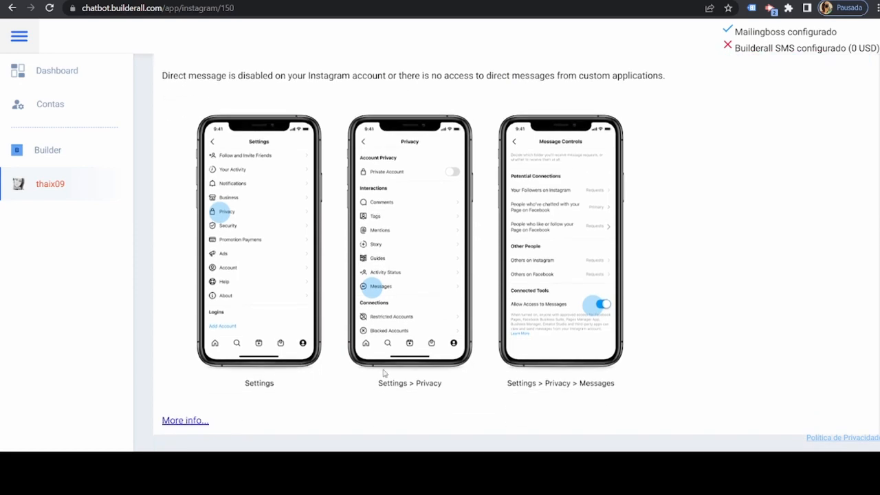
{"action": "scroll", "coordinate": [297, 321], "scroll_direction": "up", "scroll_amount": 1}
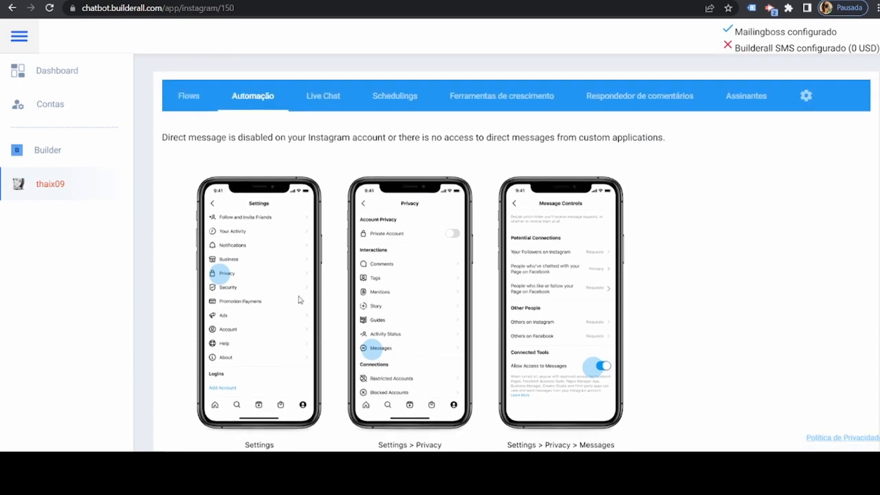
{"action": "scroll", "coordinate": [498, 407], "scroll_direction": "down", "scroll_amount": 1}
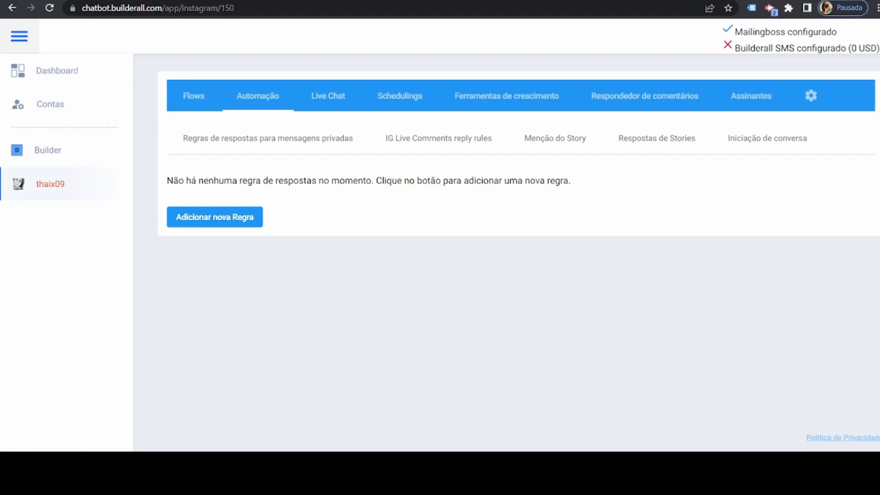
Create a private-message reply rule in Automação that triggers when the user's message equals (iguais) the phrase Quero.
{"action": "left_click", "coordinate": [190, 97]}
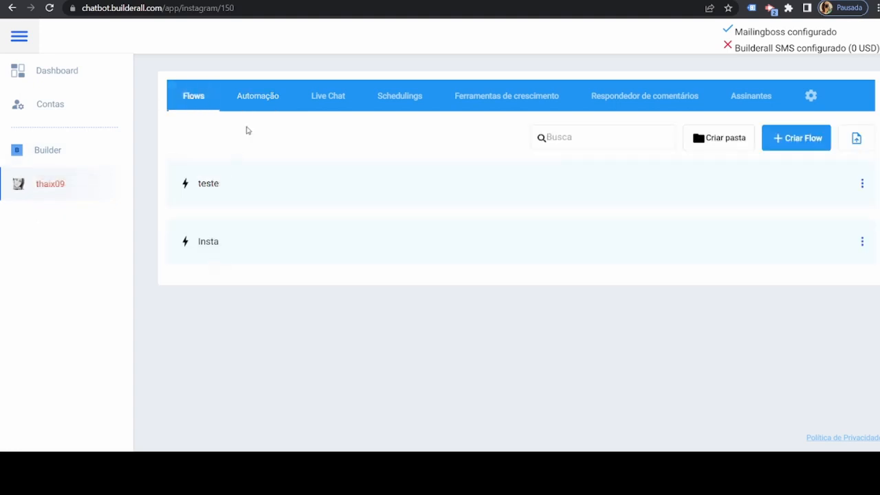
{"action": "left_click", "coordinate": [264, 102]}
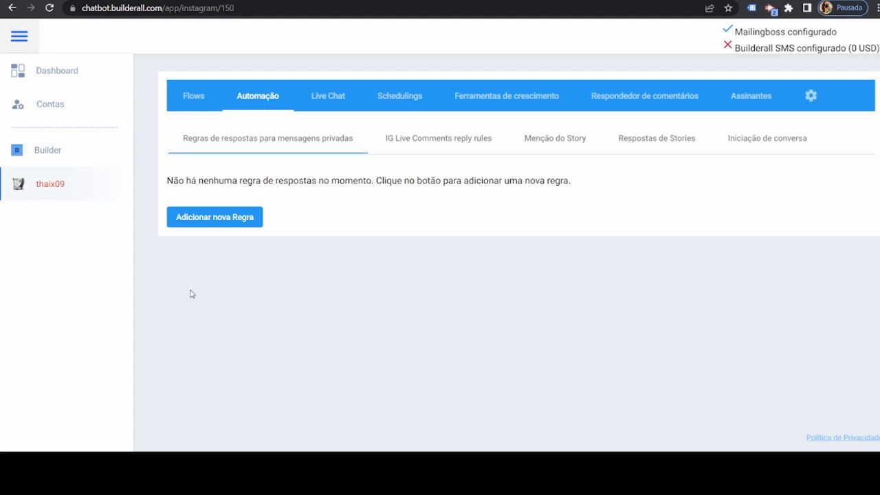
{"action": "left_click", "coordinate": [203, 222]}
{"action": "left_click", "coordinate": [395, 190]}
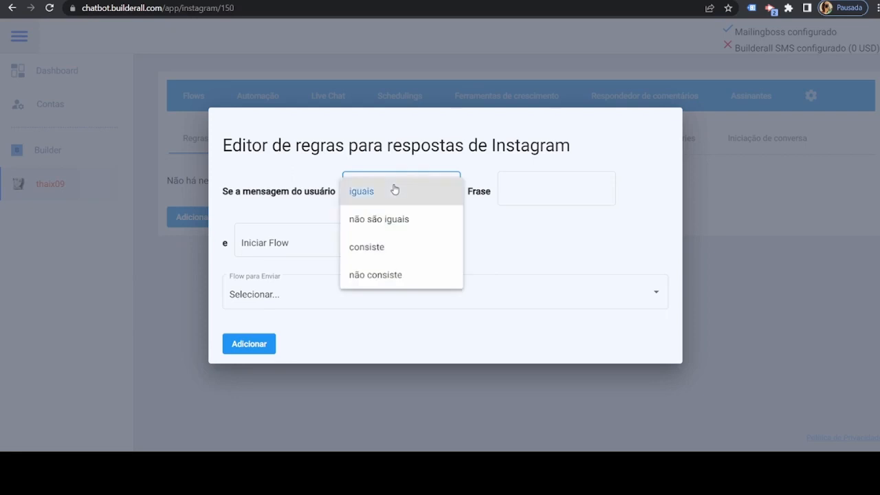
{"action": "left_click", "coordinate": [395, 189]}
{"action": "left_click", "coordinate": [506, 187]}
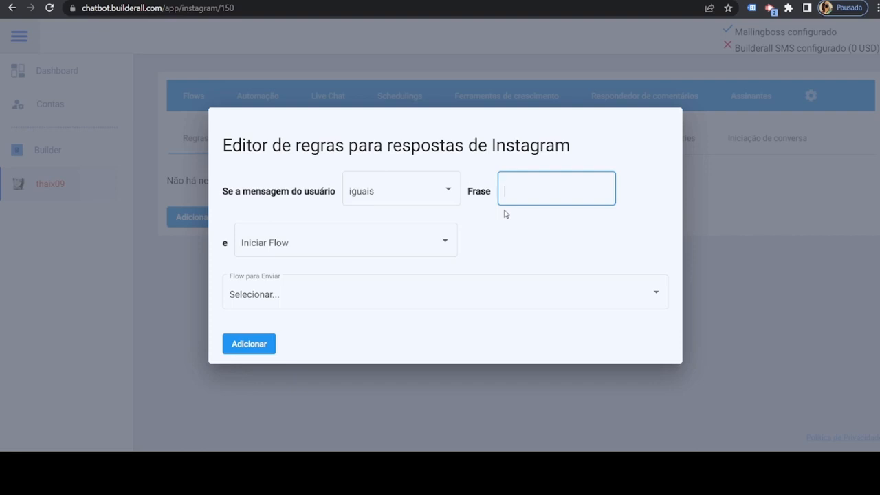
{"action": "type", "text": "Querio"}
Set the rule's action to Iniciar Flow with the Insta flow and add the rule.
{"action": "left_click", "coordinate": [444, 254]}
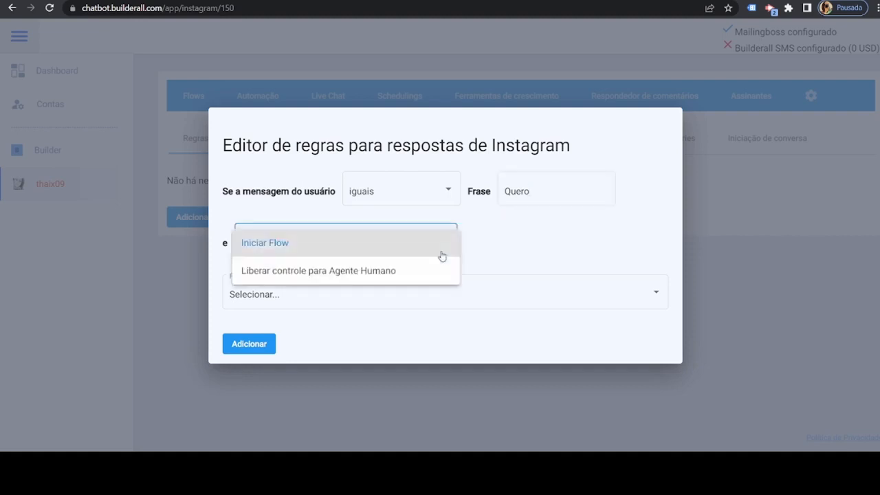
{"action": "left_click", "coordinate": [379, 252]}
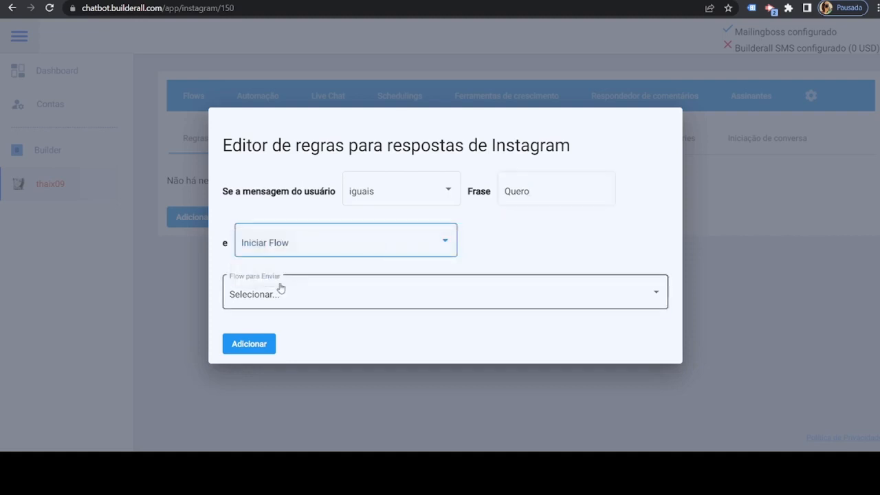
{"action": "left_click", "coordinate": [281, 289]}
{"action": "left_click", "coordinate": [271, 348]}
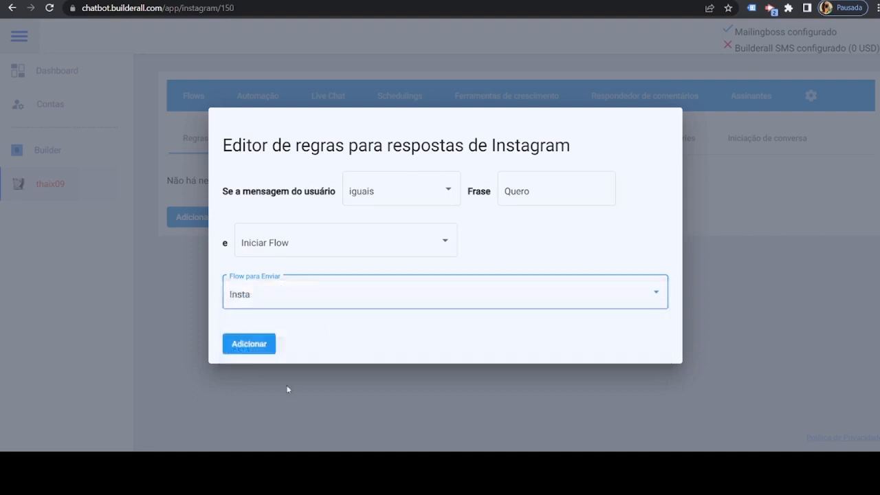
{"action": "left_click", "coordinate": [251, 342]}
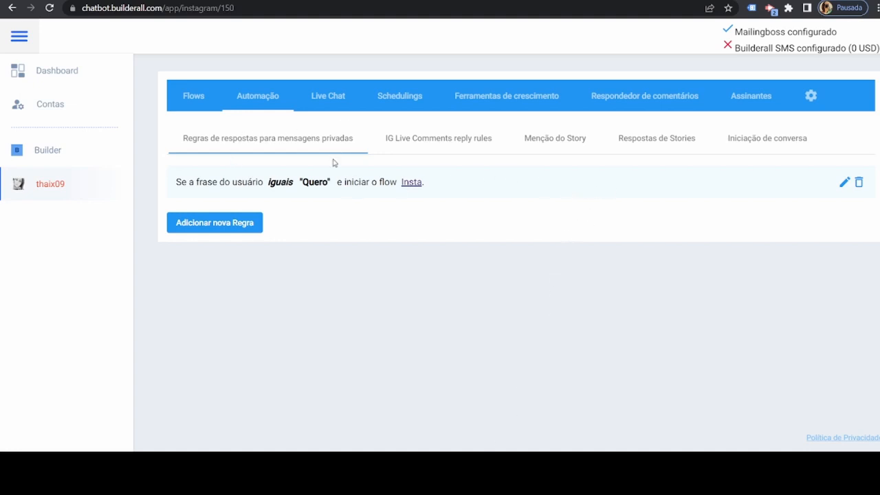
Choose Insta as the flow sent when the account is mentioned in a story, and save the rule.
{"action": "left_click", "coordinate": [539, 144]}
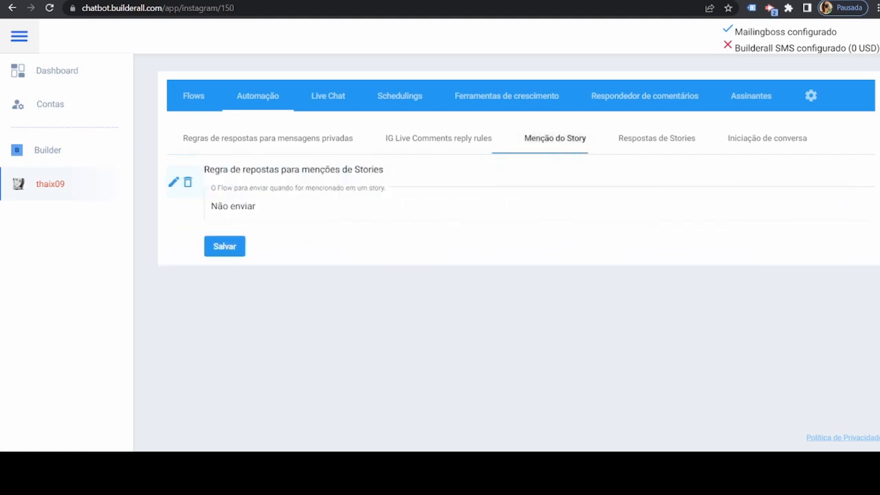
{"action": "left_click", "coordinate": [220, 215]}
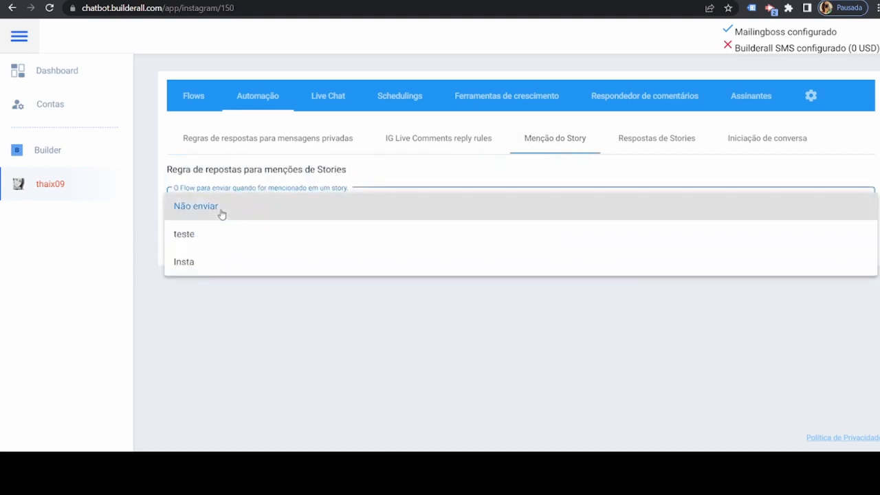
{"action": "left_click", "coordinate": [210, 267]}
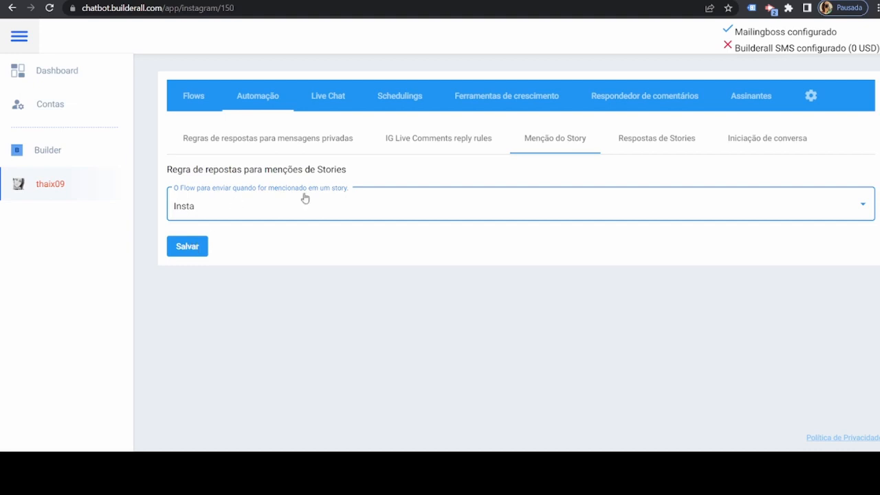
{"action": "left_click", "coordinate": [189, 247]}
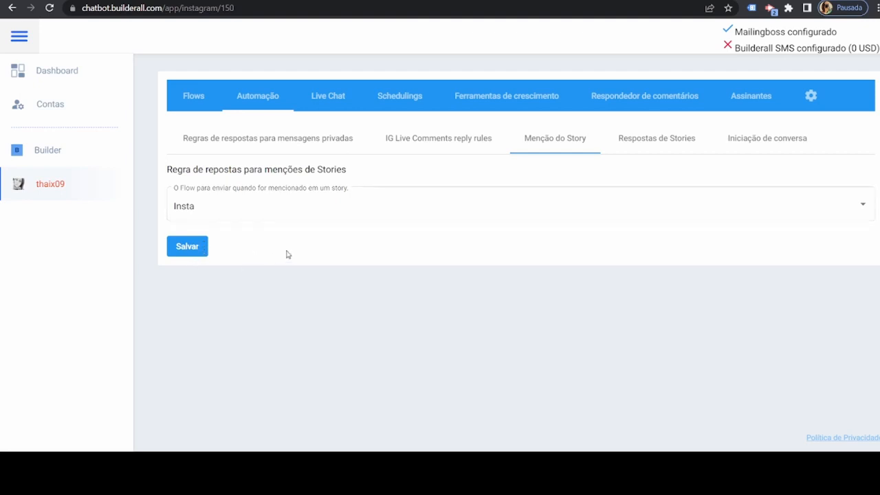
{"action": "left_click", "coordinate": [425, 146]}
{"action": "left_click", "coordinate": [213, 139]}
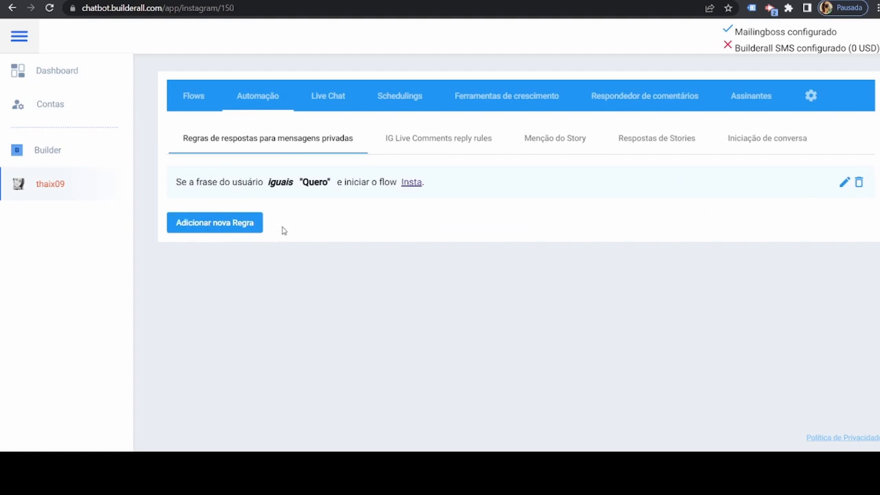
{"action": "left_click", "coordinate": [535, 139]}
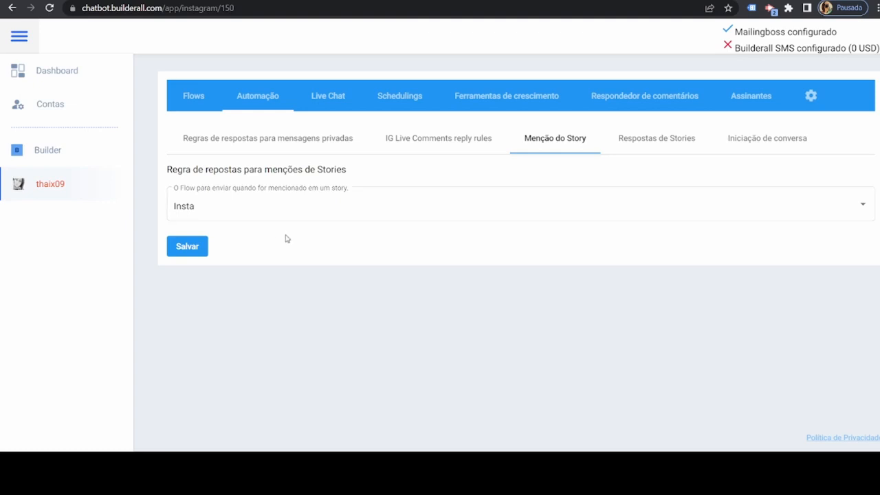
Preview the second post on Instagram and add it to the Respondedor de comentários as an auto-reply post.
{"action": "left_click", "coordinate": [651, 98]}
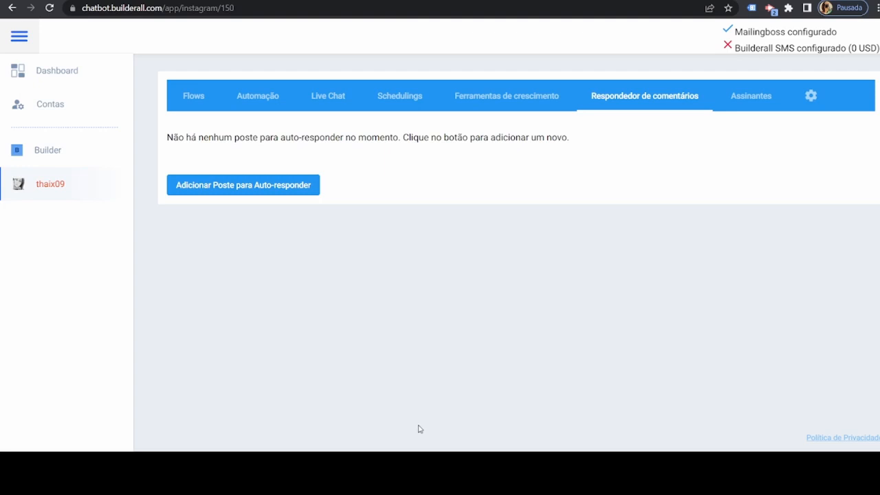
{"action": "left_click", "coordinate": [239, 185]}
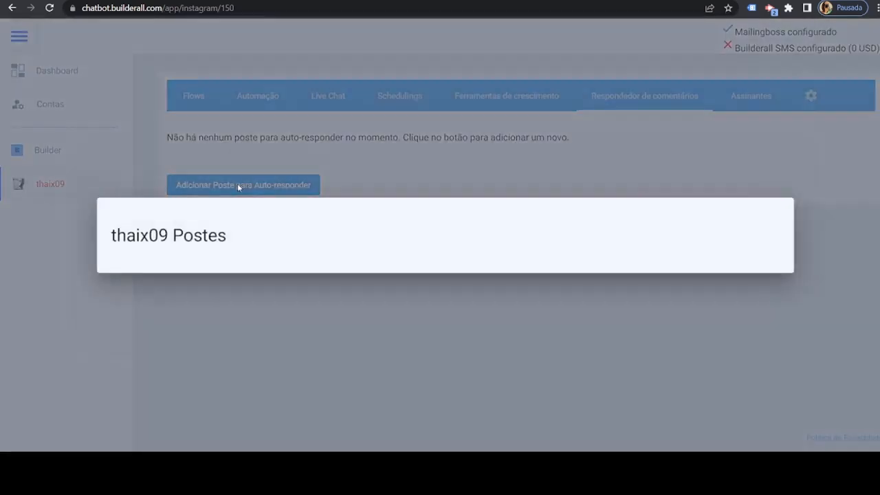
{"action": "scroll", "coordinate": [323, 258], "scroll_direction": "down", "scroll_amount": 1}
{"action": "scroll", "coordinate": [327, 260], "scroll_direction": "up", "scroll_amount": 1}
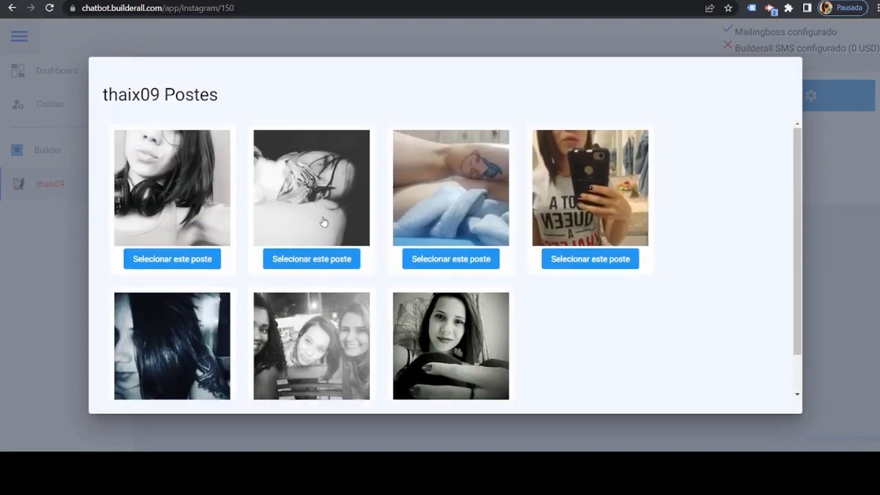
{"action": "left_click", "coordinate": [324, 220]}
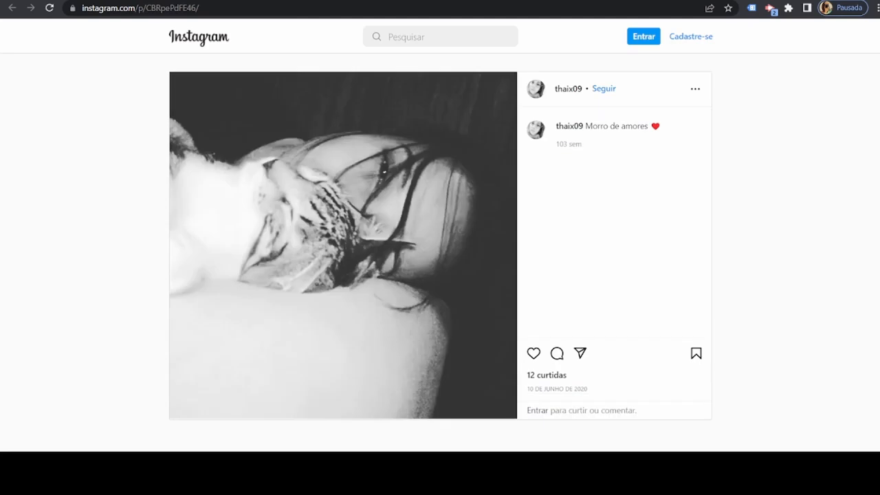
{"action": "left_click", "coordinate": [450, 1]}
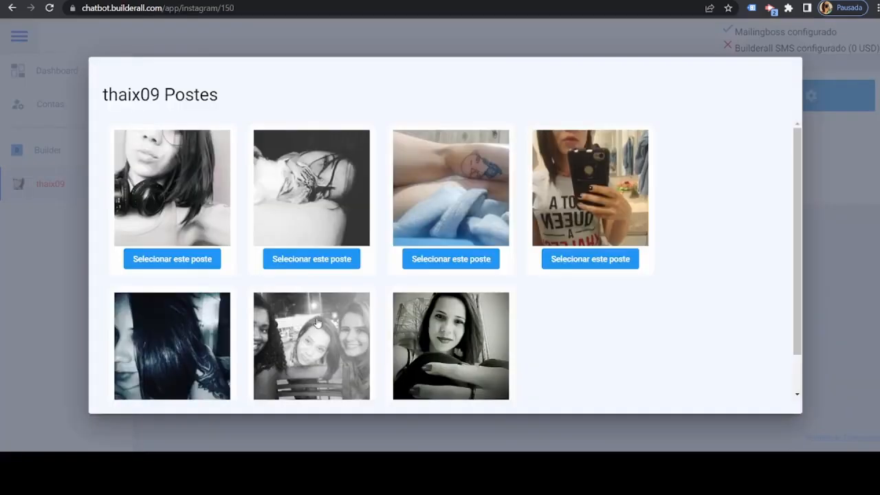
{"action": "left_click", "coordinate": [304, 264]}
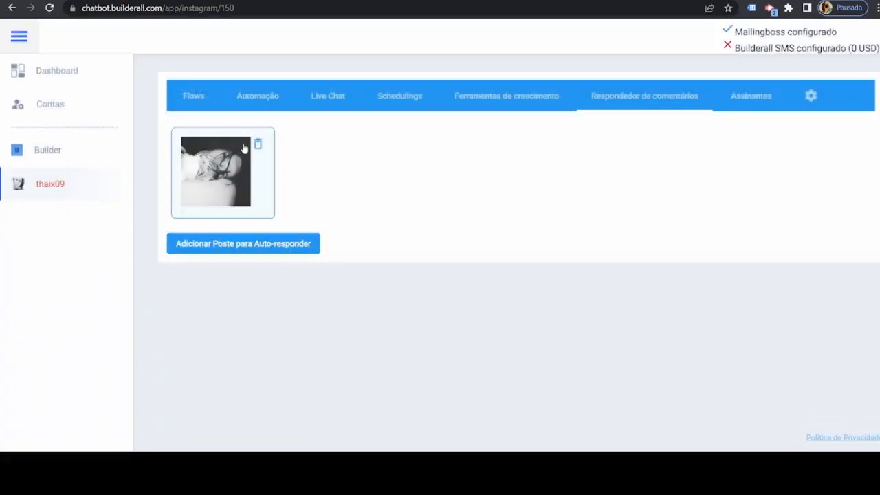
Create a reply rule for the added post that sends the Insta flow with a wait of 1 Minuto.
{"action": "left_click", "coordinate": [223, 196]}
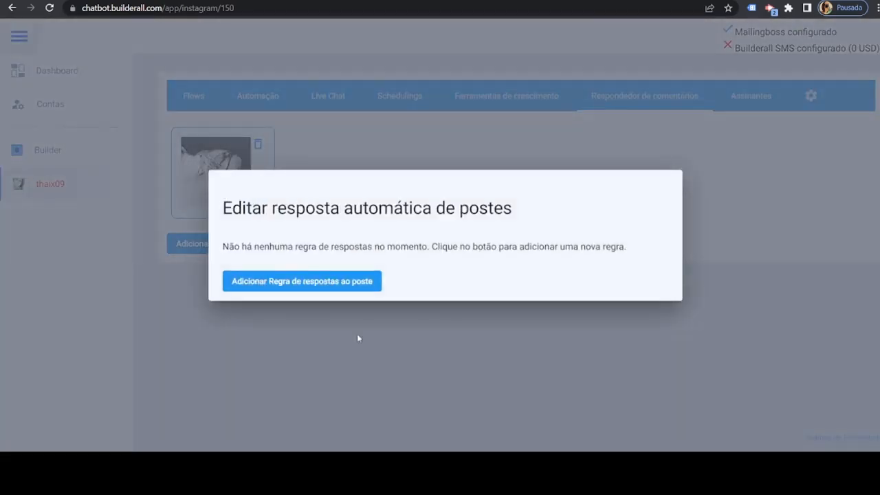
{"action": "left_click", "coordinate": [345, 281]}
{"action": "left_click", "coordinate": [301, 166]}
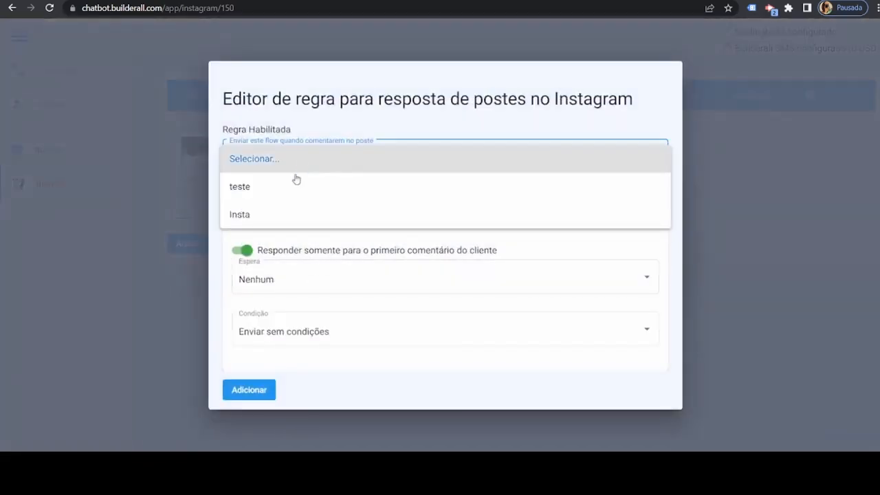
{"action": "left_click", "coordinate": [273, 217]}
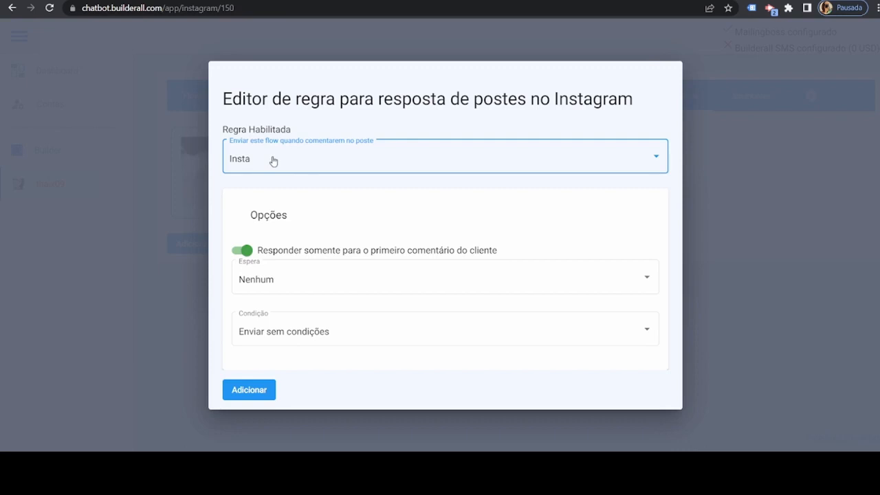
{"action": "left_click", "coordinate": [277, 285]}
{"action": "left_click", "coordinate": [280, 308]}
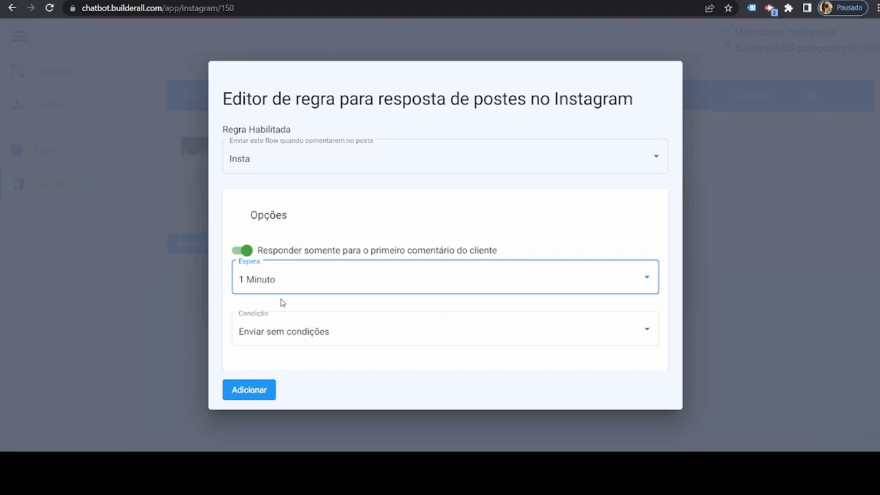
Set the rule's condition to Texto do comentário contém uma sentença completa with the phrase Quero, and add the rule.
{"action": "left_click", "coordinate": [289, 337]}
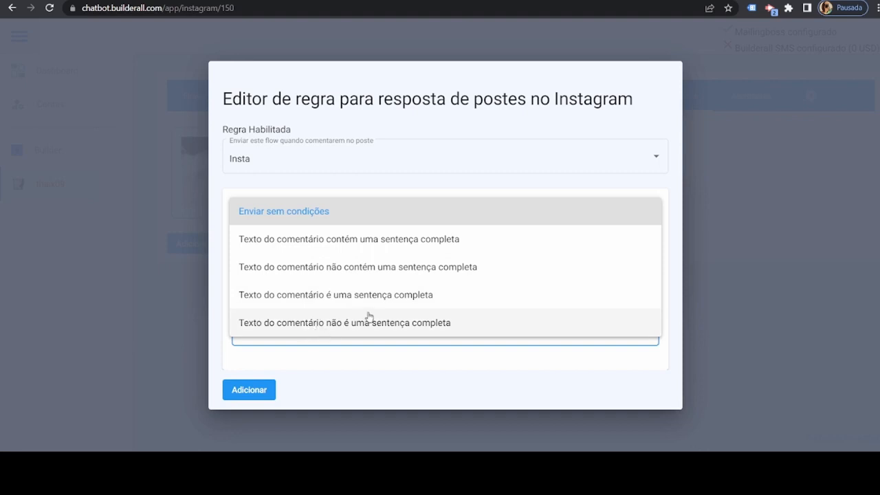
{"action": "left_click", "coordinate": [413, 241]}
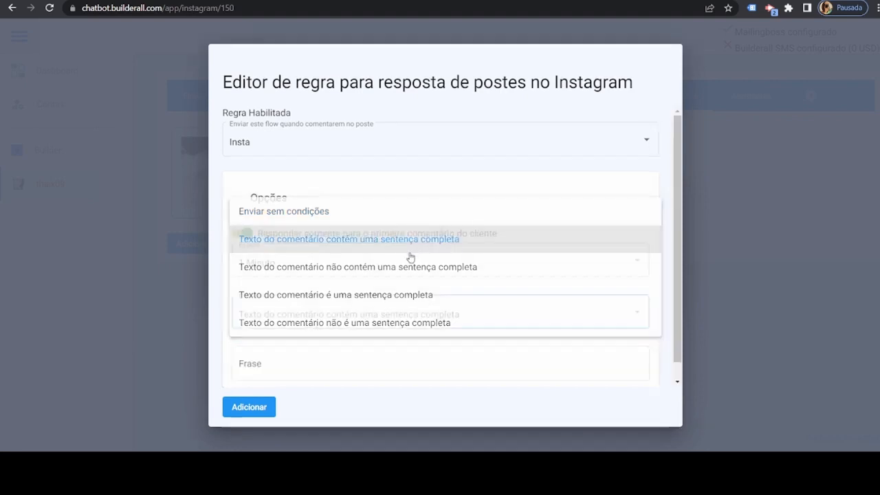
{"action": "left_click", "coordinate": [329, 369]}
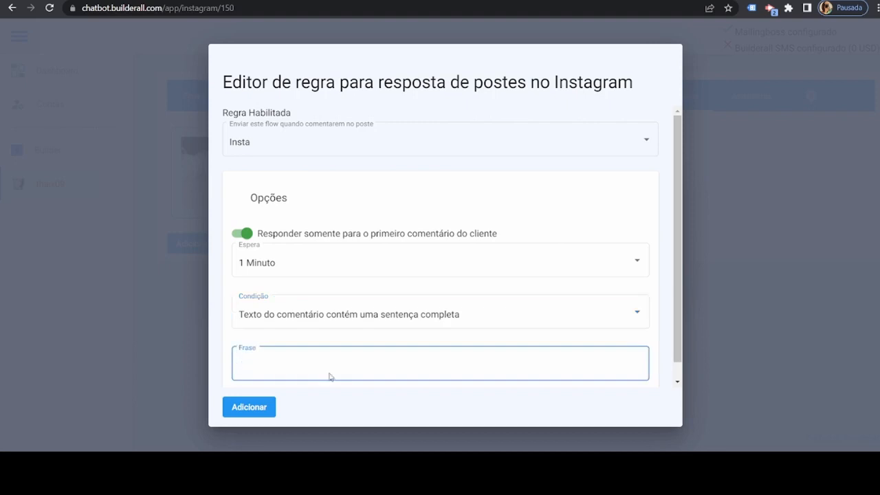
{"action": "type", "text": "Quero"}
{"action": "left_click", "coordinate": [262, 413]}
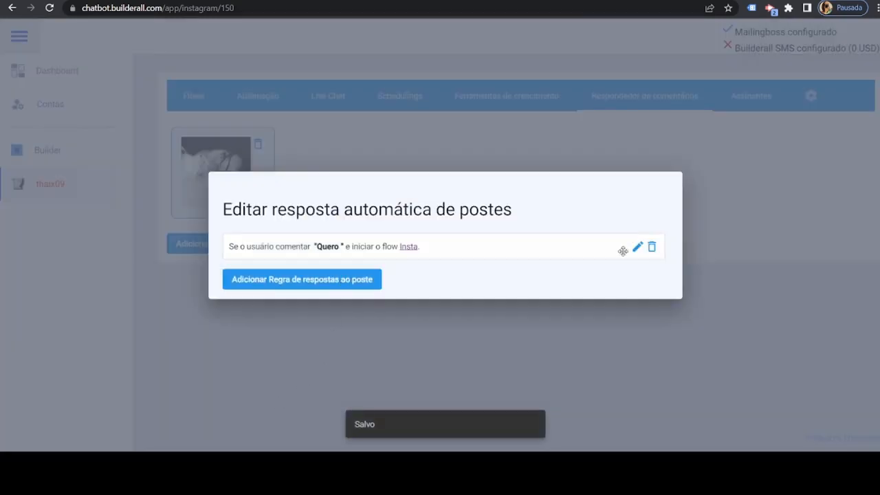
Create a second reply rule for the same post with a wait of 1 Minuto.
{"action": "left_click", "coordinate": [346, 280]}
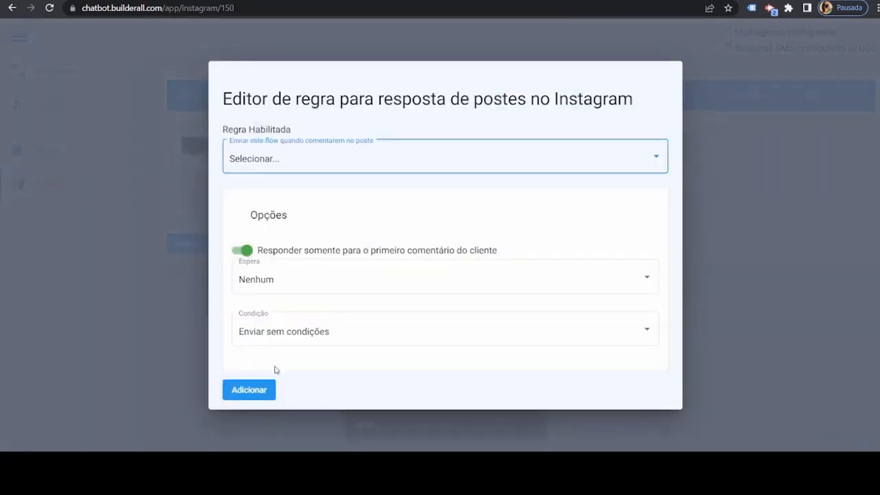
{"action": "left_click", "coordinate": [311, 280]}
{"action": "left_click", "coordinate": [291, 312]}
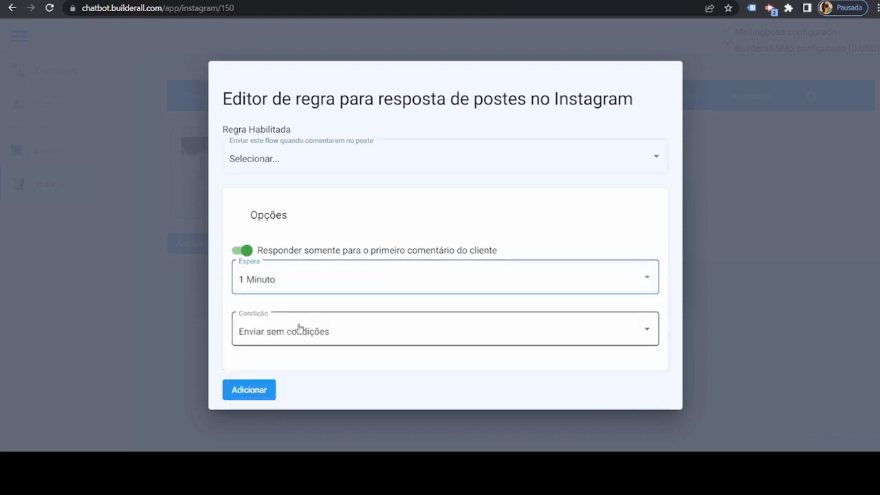
Set the second rule's condition to Texto do comentário contém uma sentença completa with the phrase Eu quero, add the rule and close the post's rule list.
{"action": "left_click", "coordinate": [304, 341]}
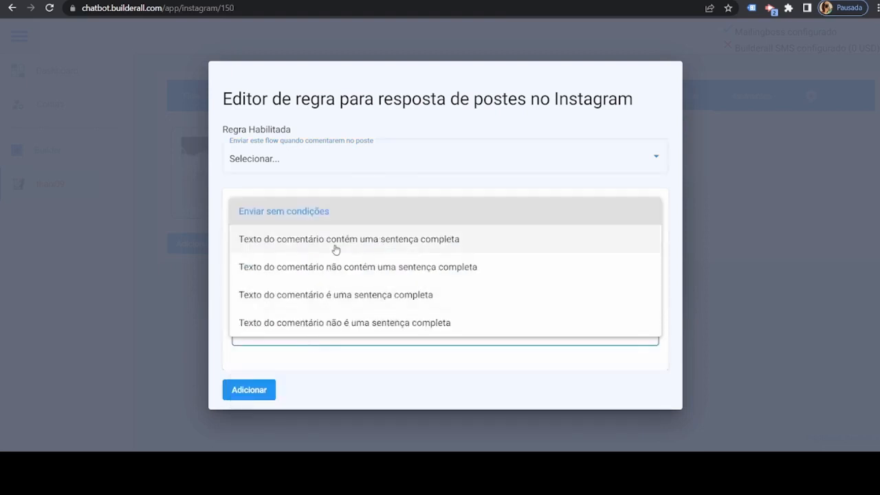
{"action": "left_click", "coordinate": [336, 248]}
{"action": "scroll", "coordinate": [317, 303], "scroll_direction": "down", "scroll_amount": 1}
{"action": "left_click", "coordinate": [304, 353]}
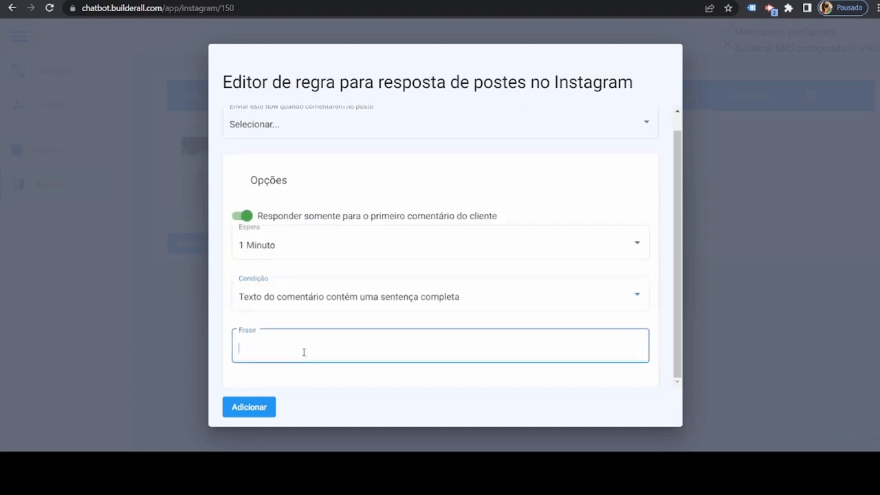
{"action": "type", "text": "Eu quero"}
{"action": "left_click", "coordinate": [251, 407]}
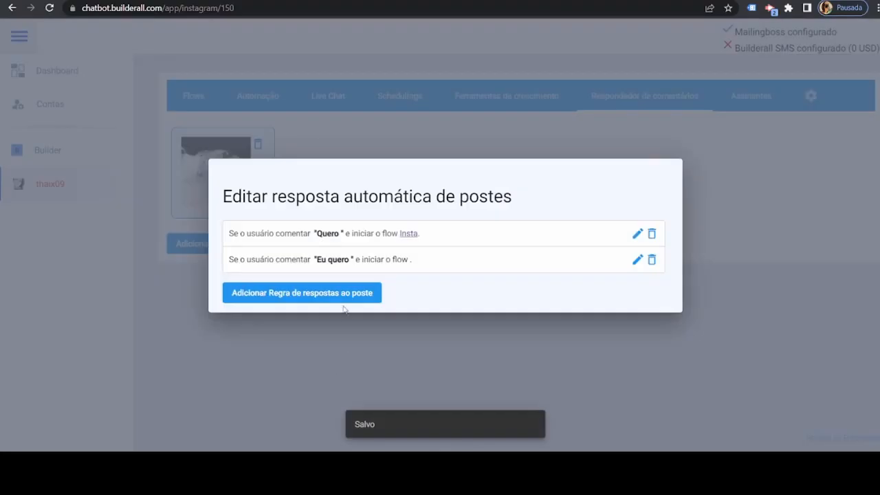
{"action": "left_click", "coordinate": [728, 157]}
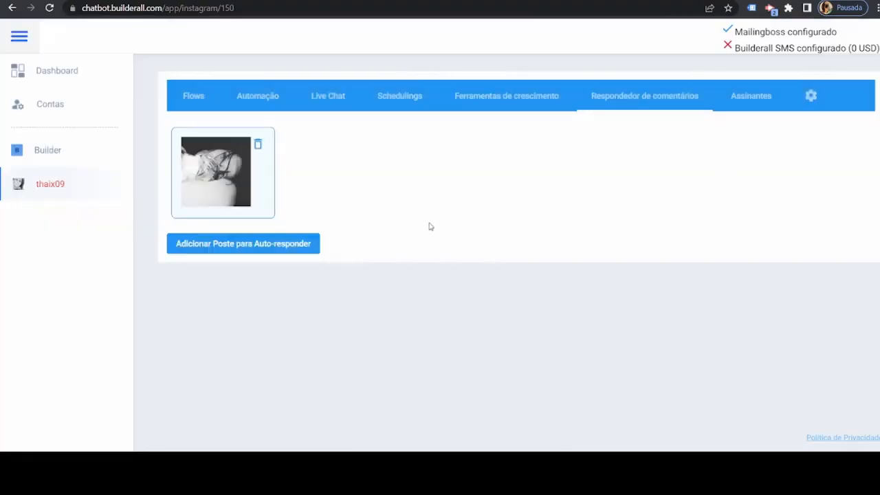